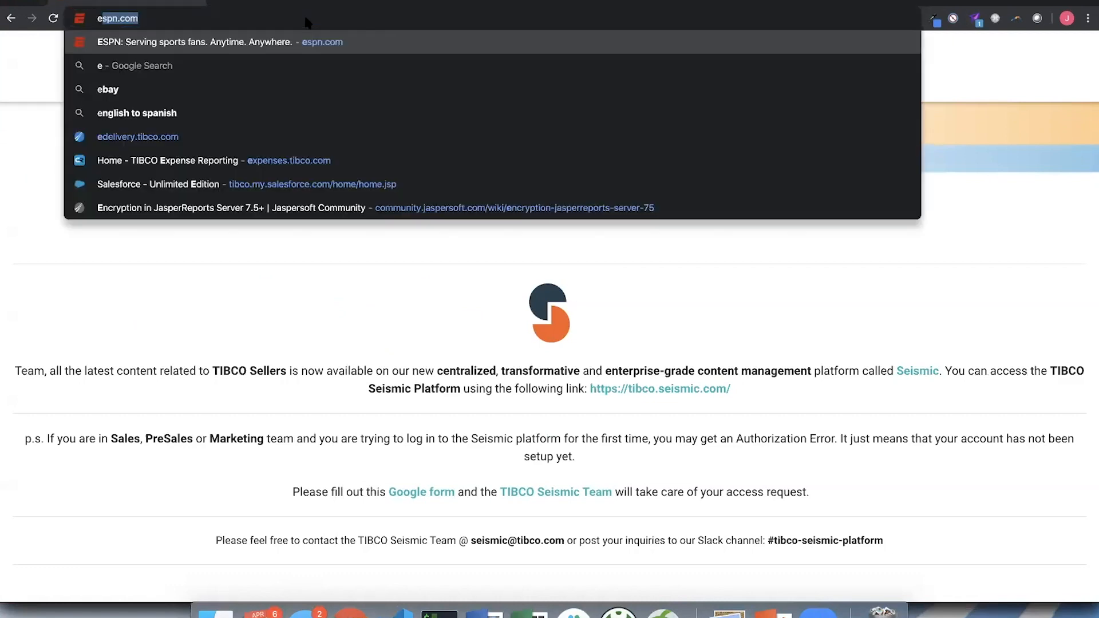
- Go to edelivery.tibco.com and open the TIBCO JasperReports Server - Professional Edition product from the third page of the Analytics category
key(Return)
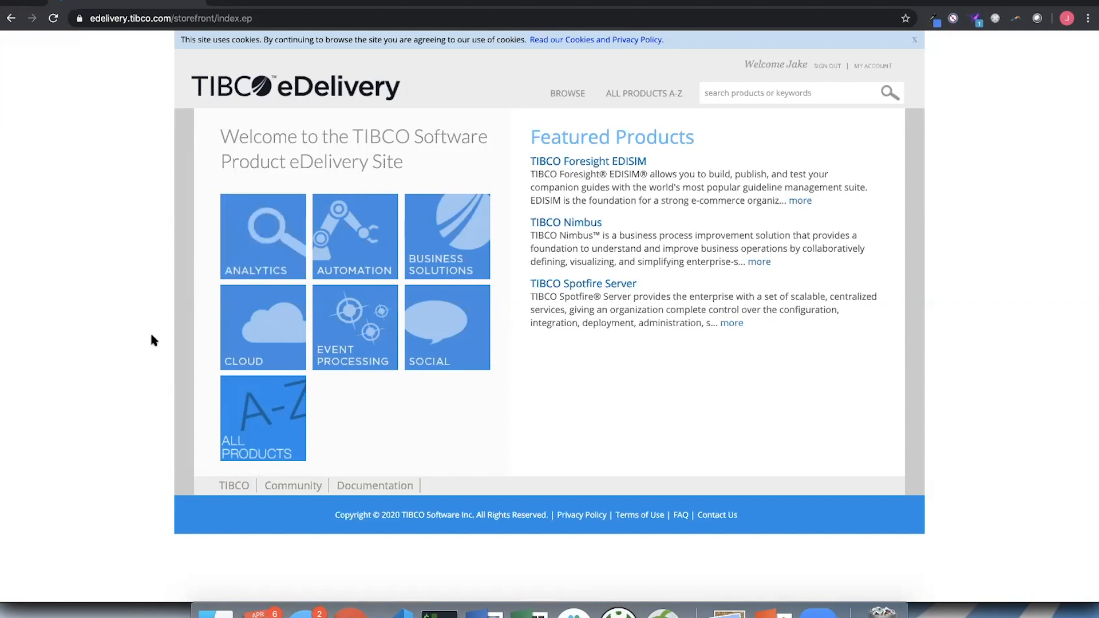
click(258, 232)
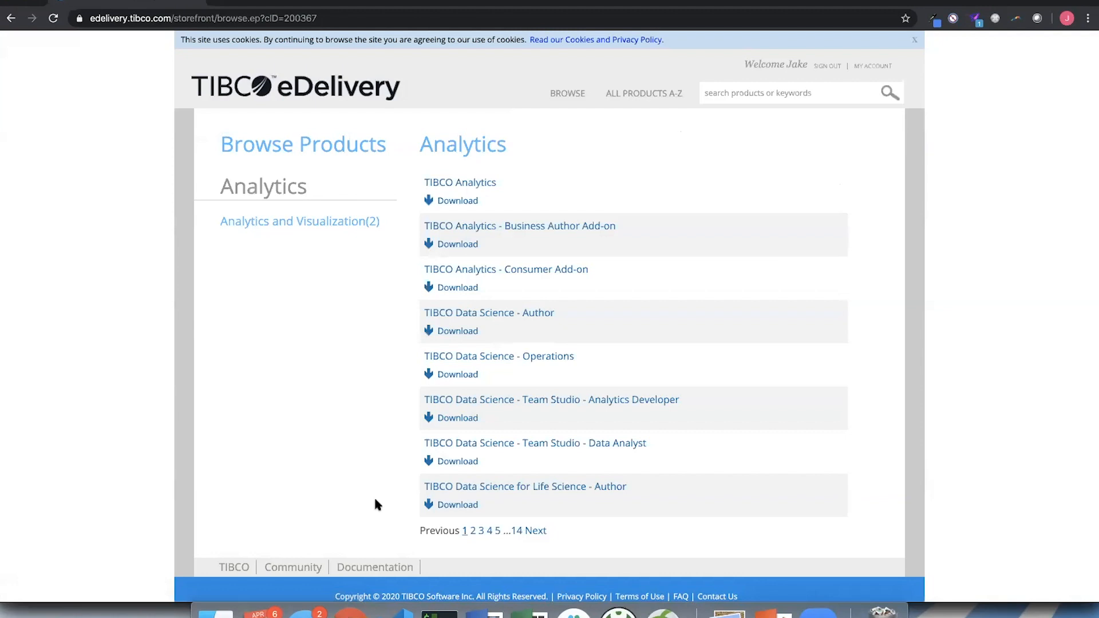
click(481, 531)
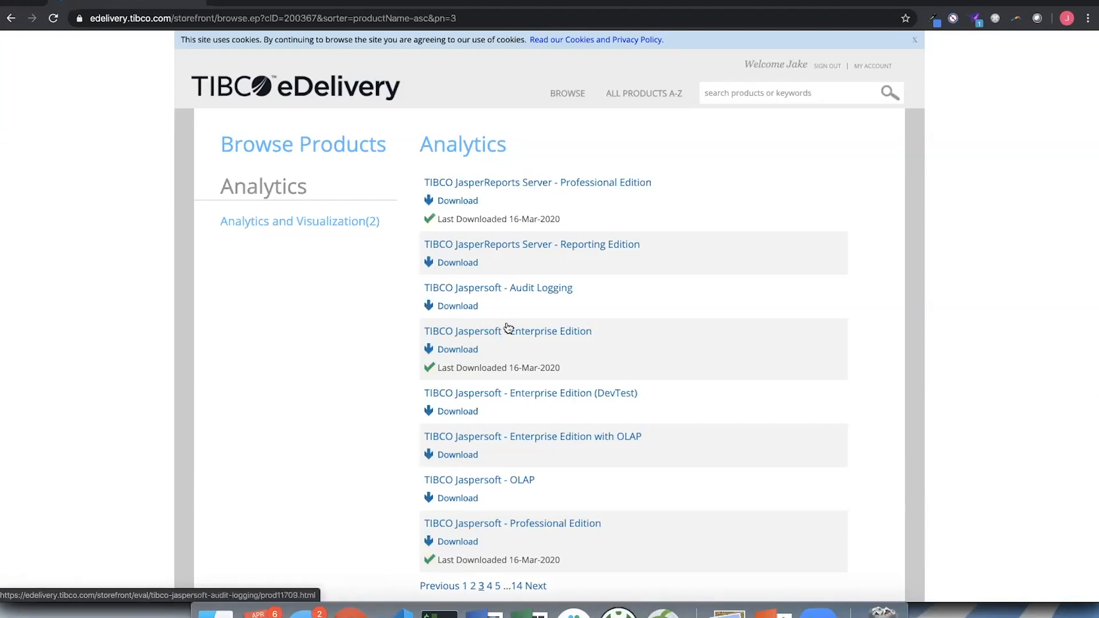
click(505, 188)
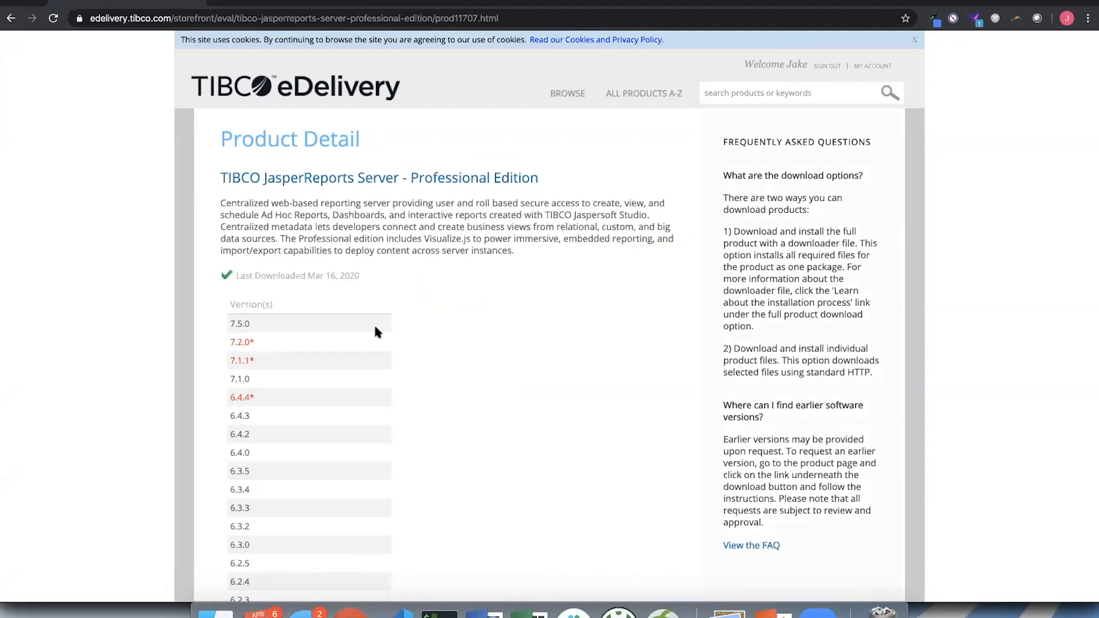
- Look through the Professional Edition's version list and open its download page
scroll(373, 323, down, 1)
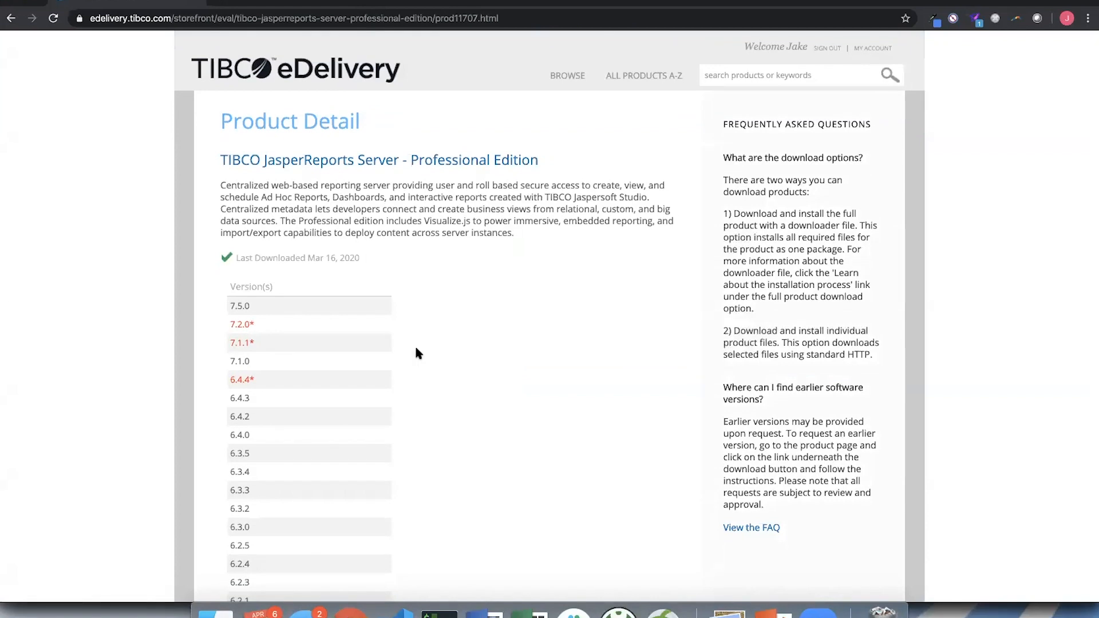
scroll(415, 351, down, 6)
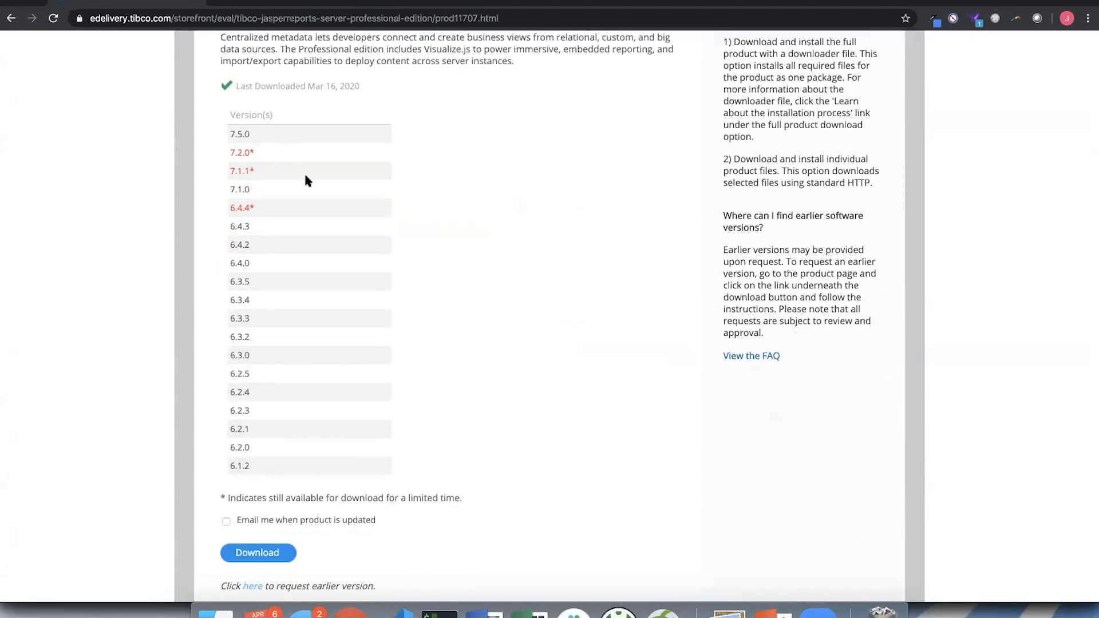
scroll(304, 280, down, 4)
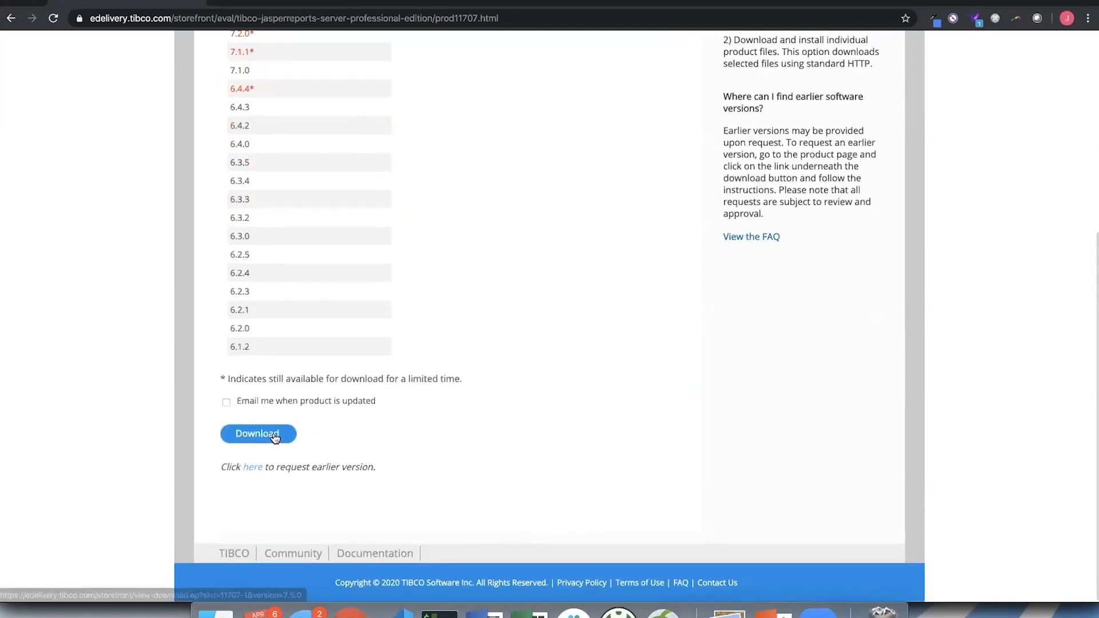
click(275, 436)
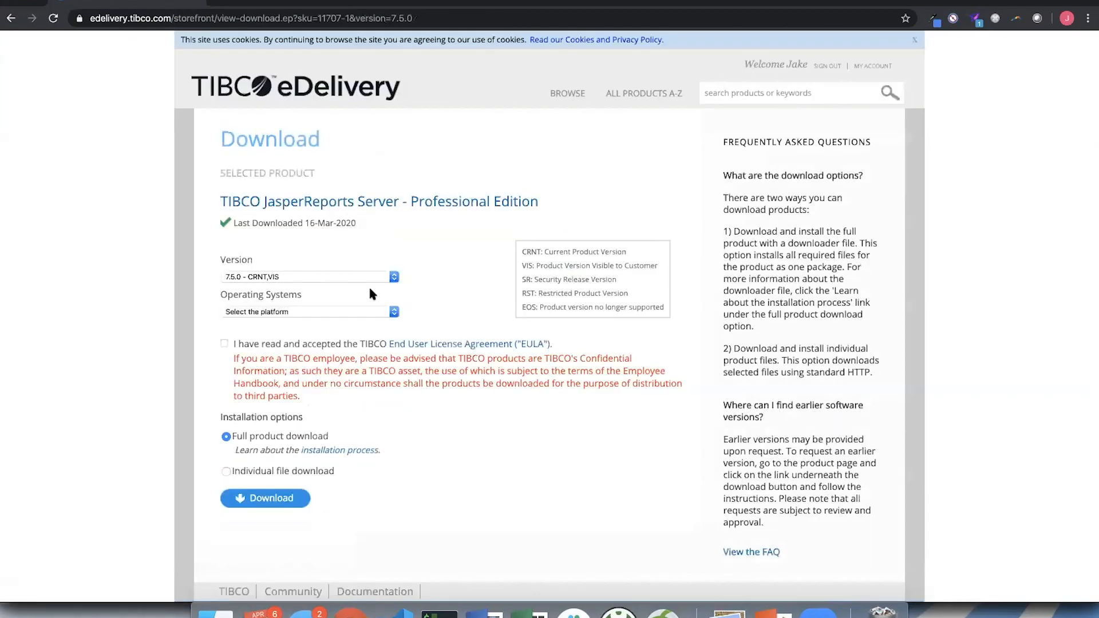
- Set the operating system for the download to Mac OS X and accept the End User License Agreement
scroll(357, 300, down, 1)
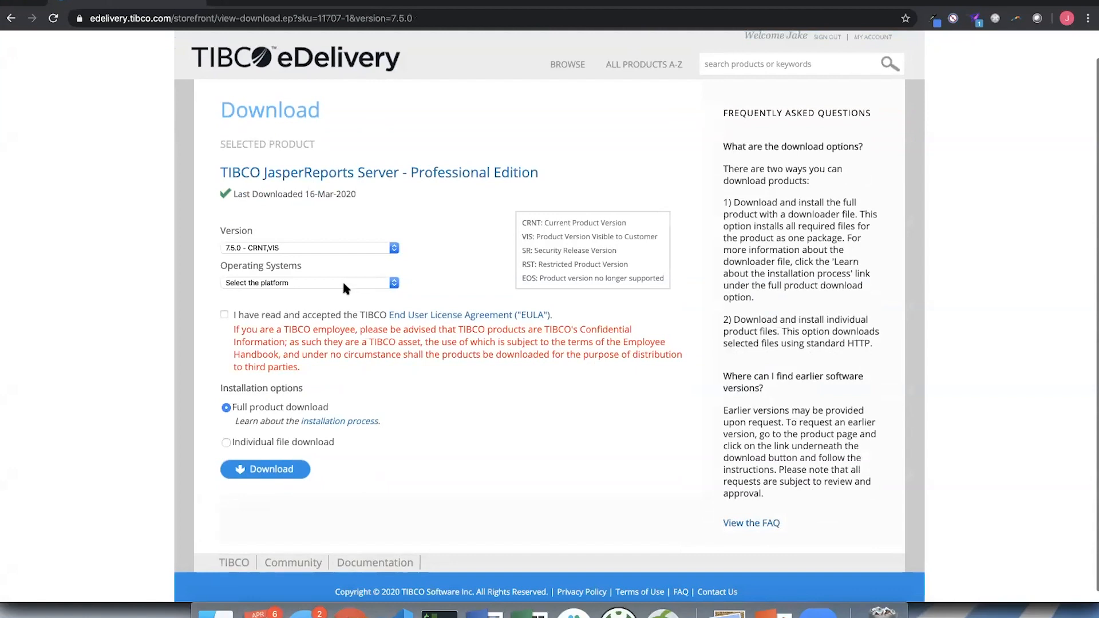
click(345, 283)
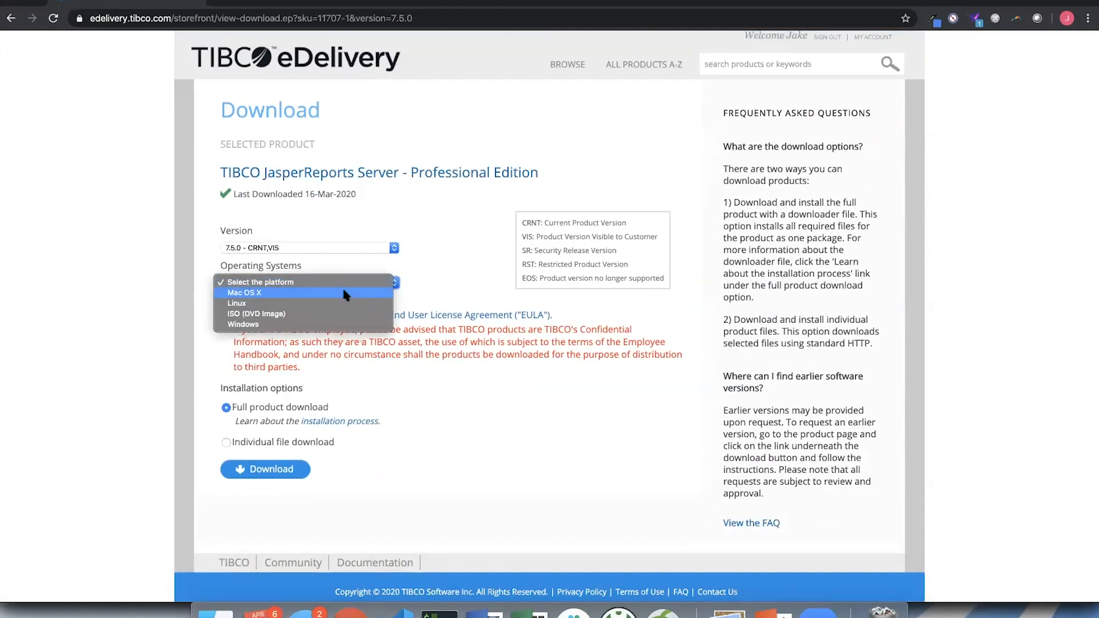
click(344, 293)
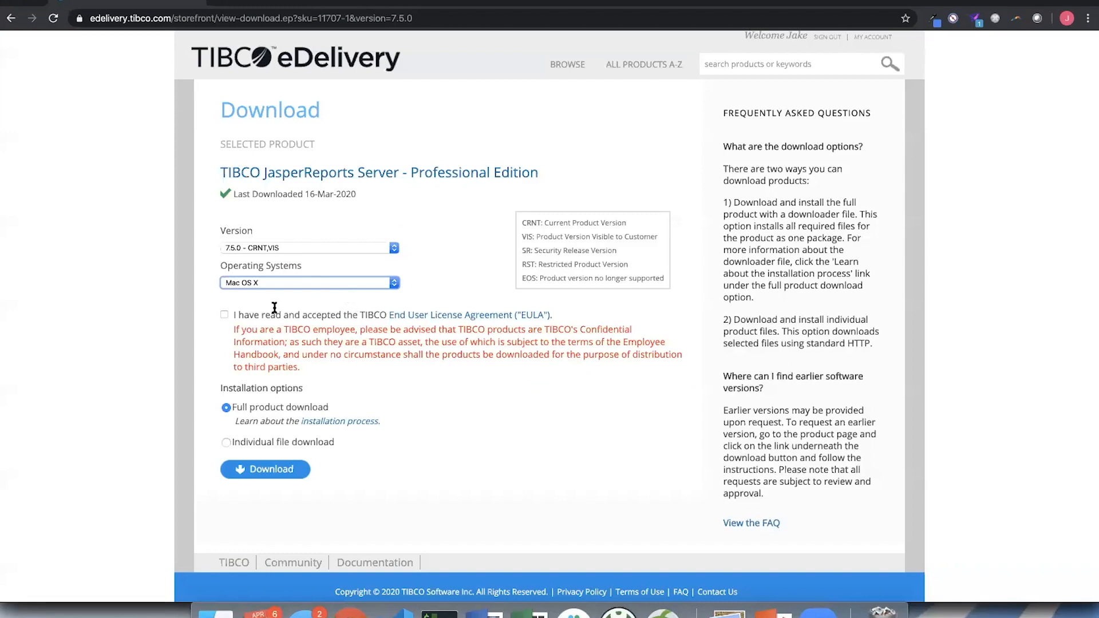
click(242, 285)
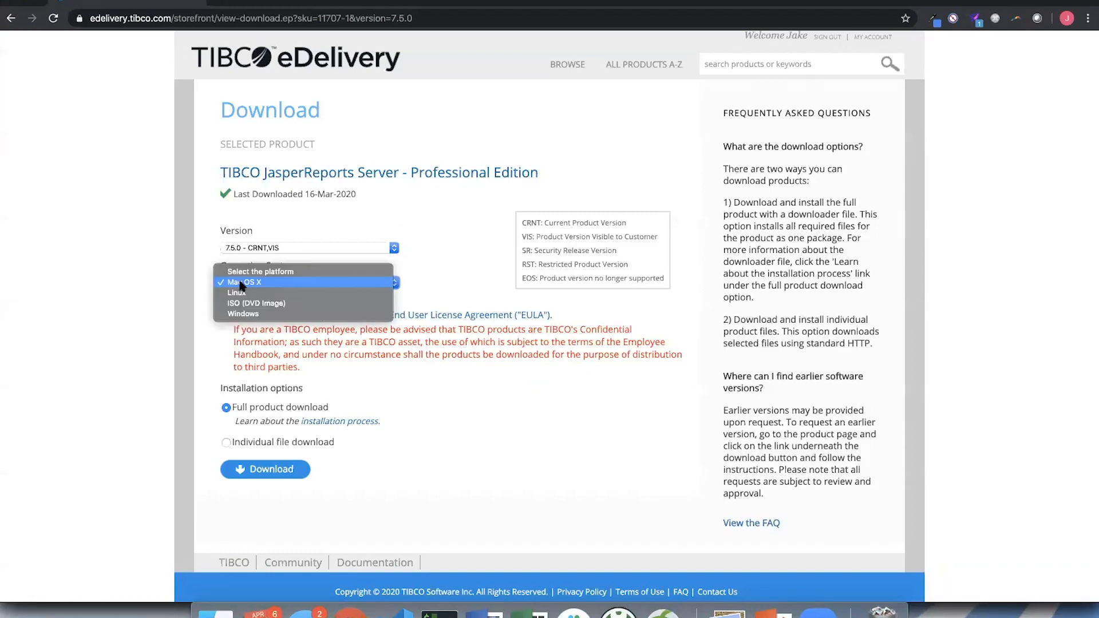
click(242, 285)
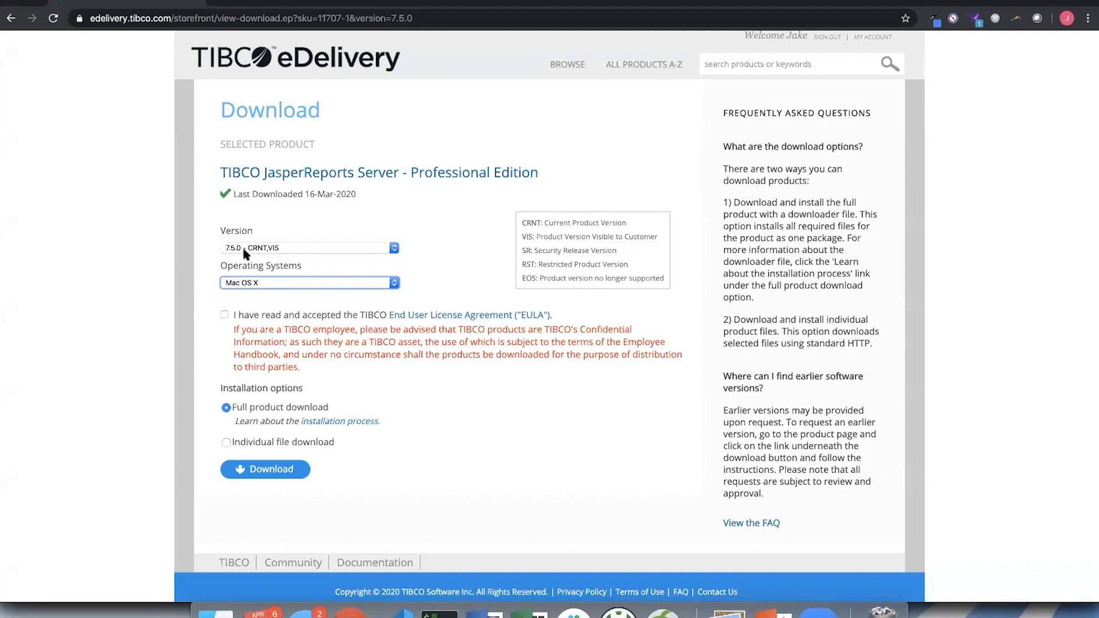
click(223, 315)
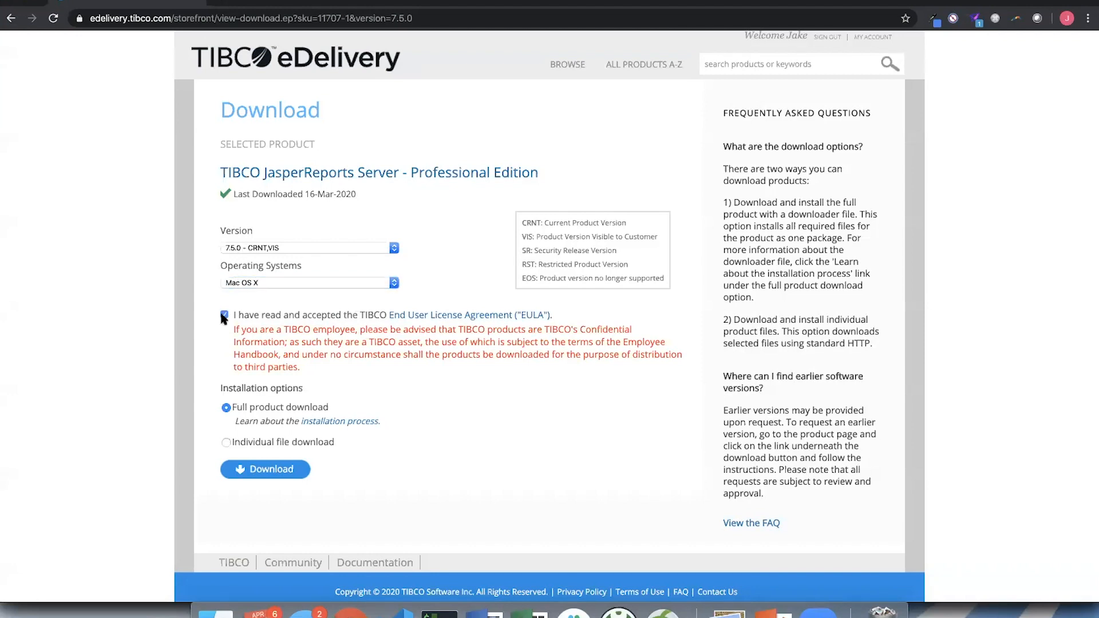
- Choose individual file download and expand the files of the TIBCO JasperReports Server Software component
scroll(233, 365, down, 1)
click(226, 433)
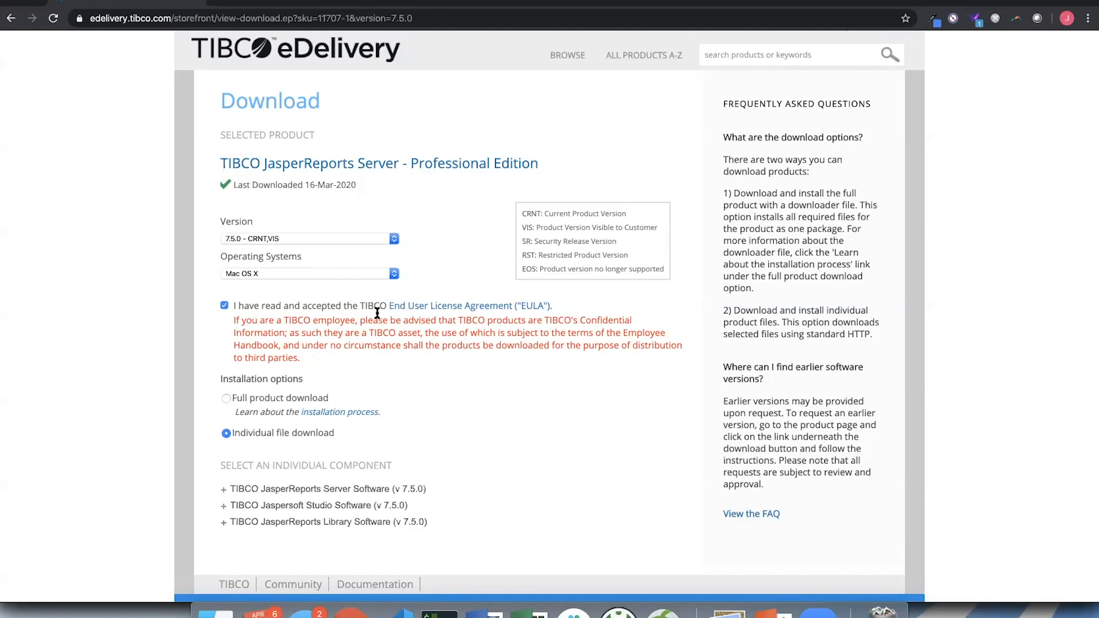
scroll(377, 313, down, 1)
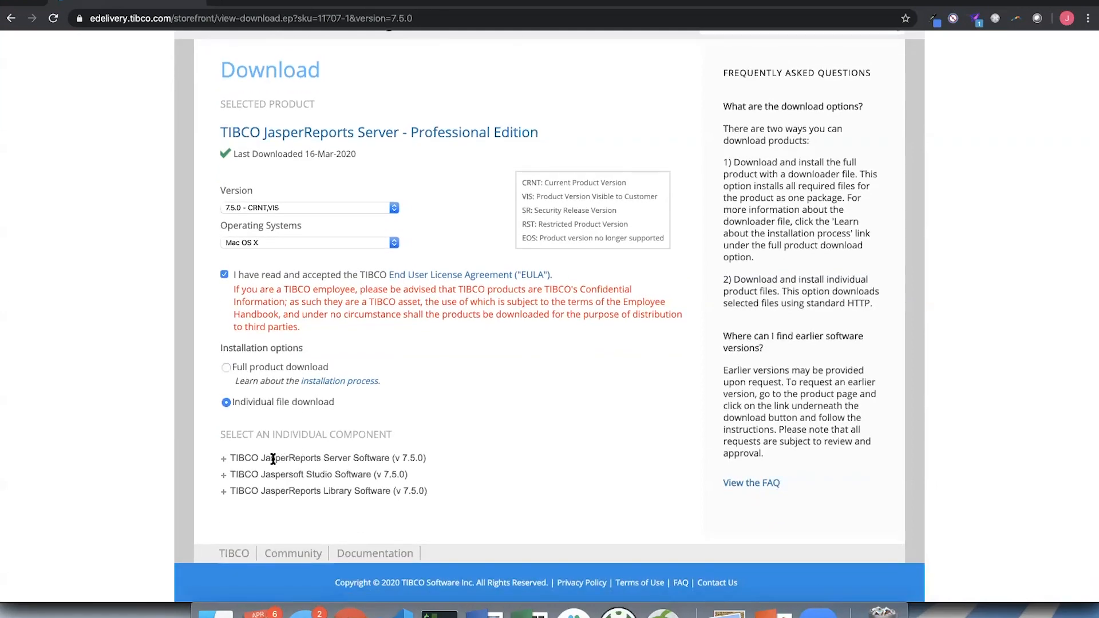
click(224, 459)
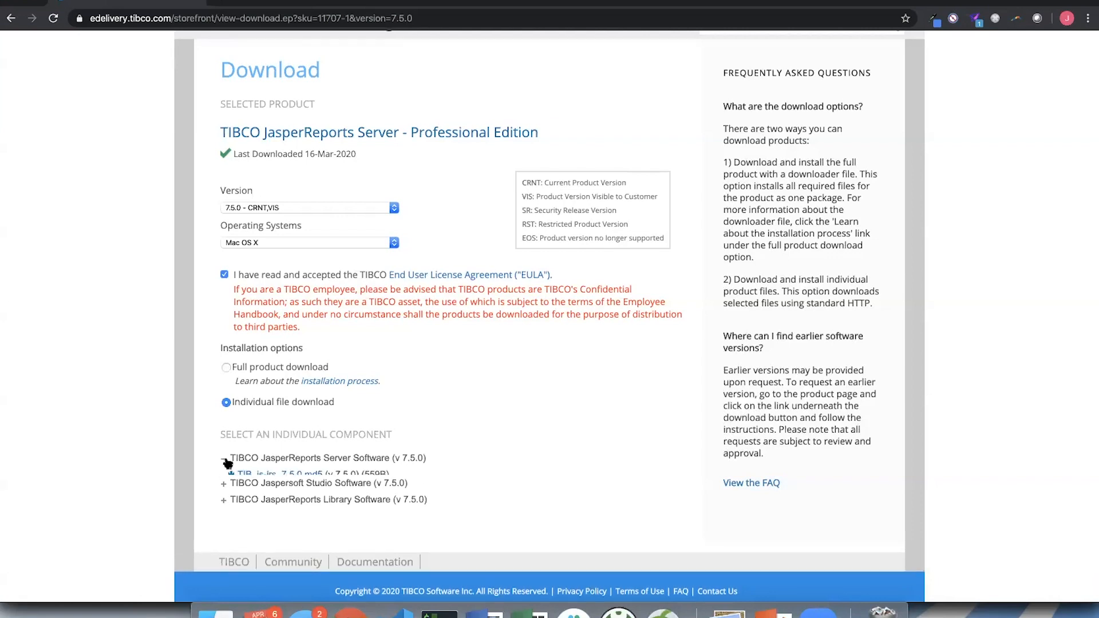
scroll(438, 393, down, 5)
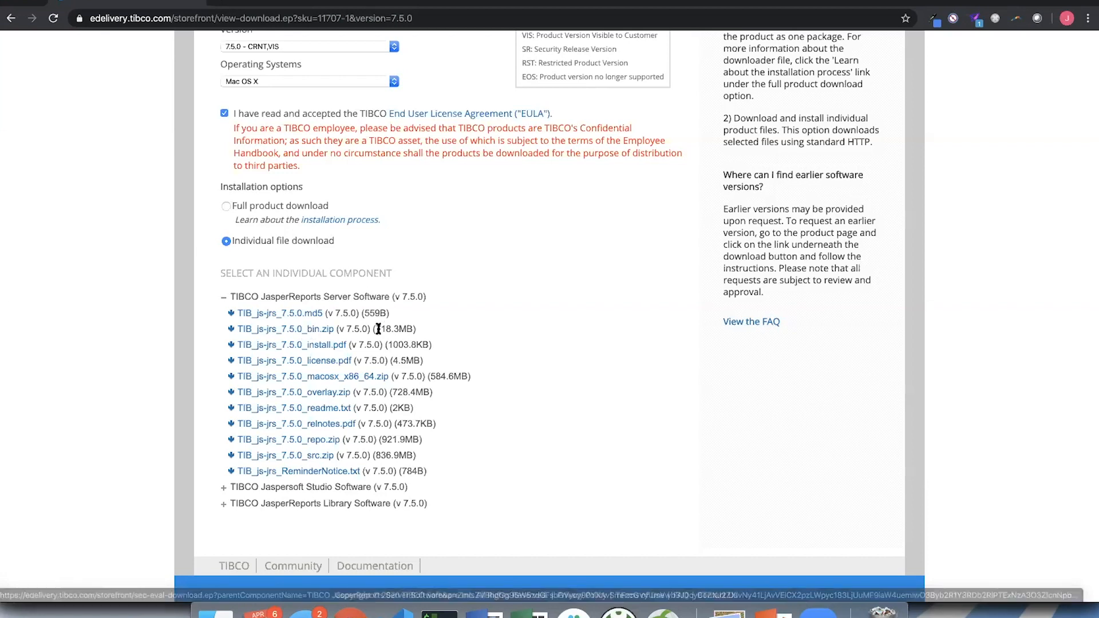
- Highlight the file size of TIB_js-jrs_7.5.0_bin.zip in the component list, then clear the highlight
drag(381, 328, 403, 329)
double_click(400, 329)
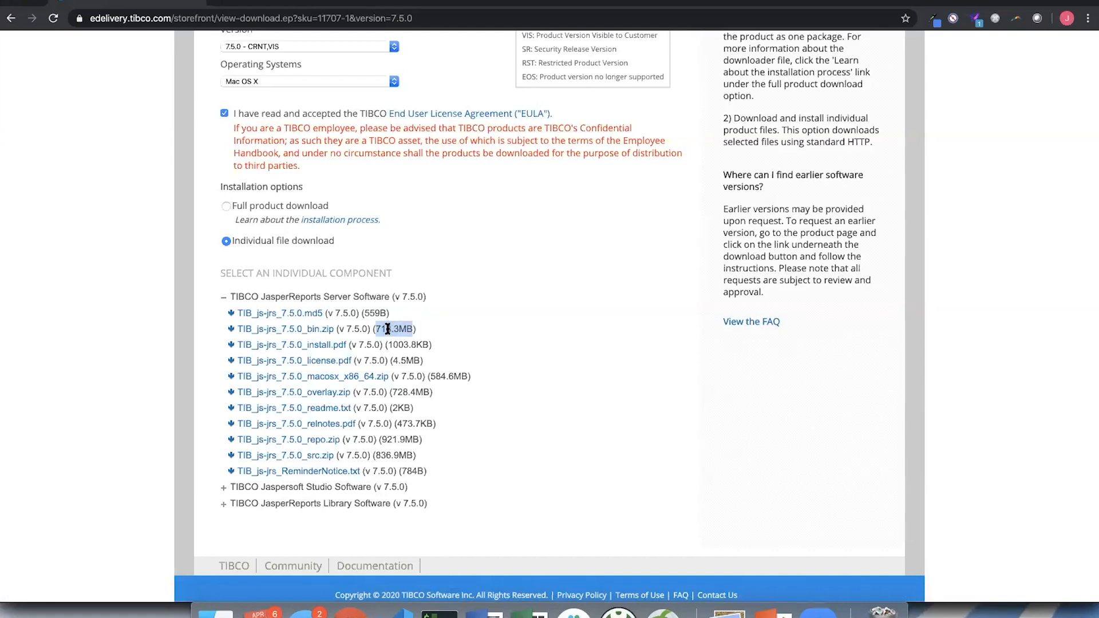
click(437, 330)
scroll(500, 339, up, 2)
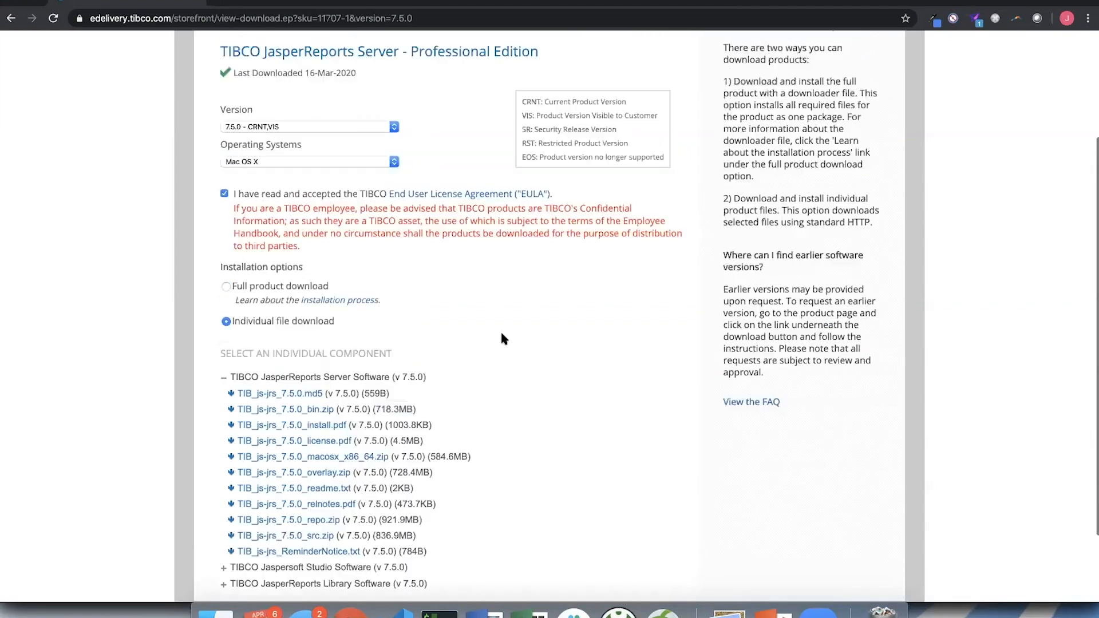
scroll(501, 339, up, 2)
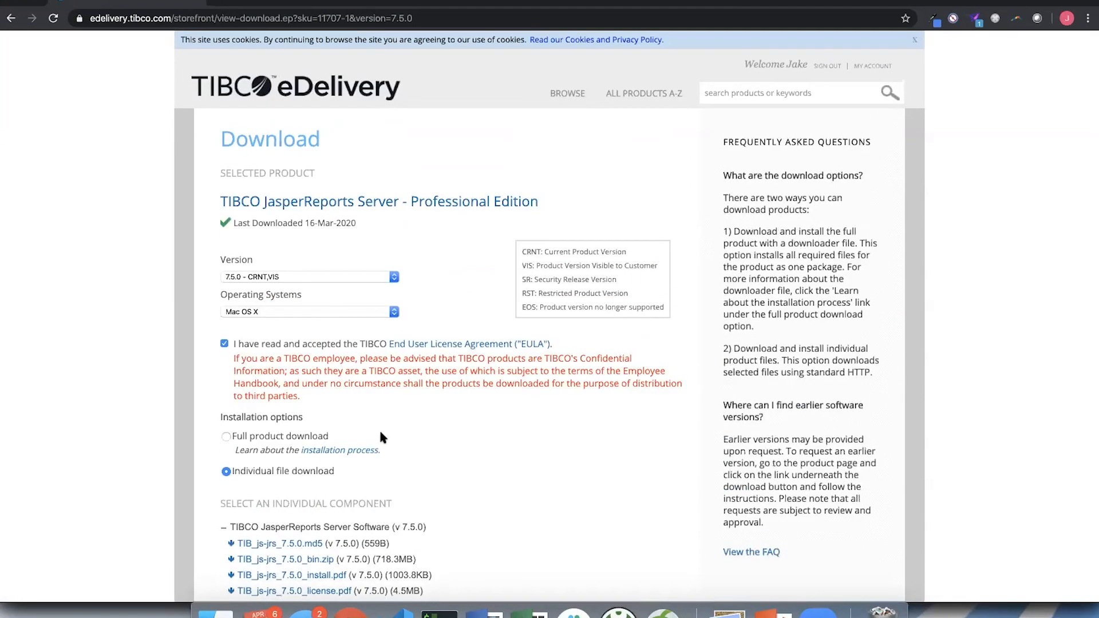
- Switch to Finder and inspect the apache-ant and buildomatic folders inside jasperreports-server-pro-7.5.0-bin
click(215, 607)
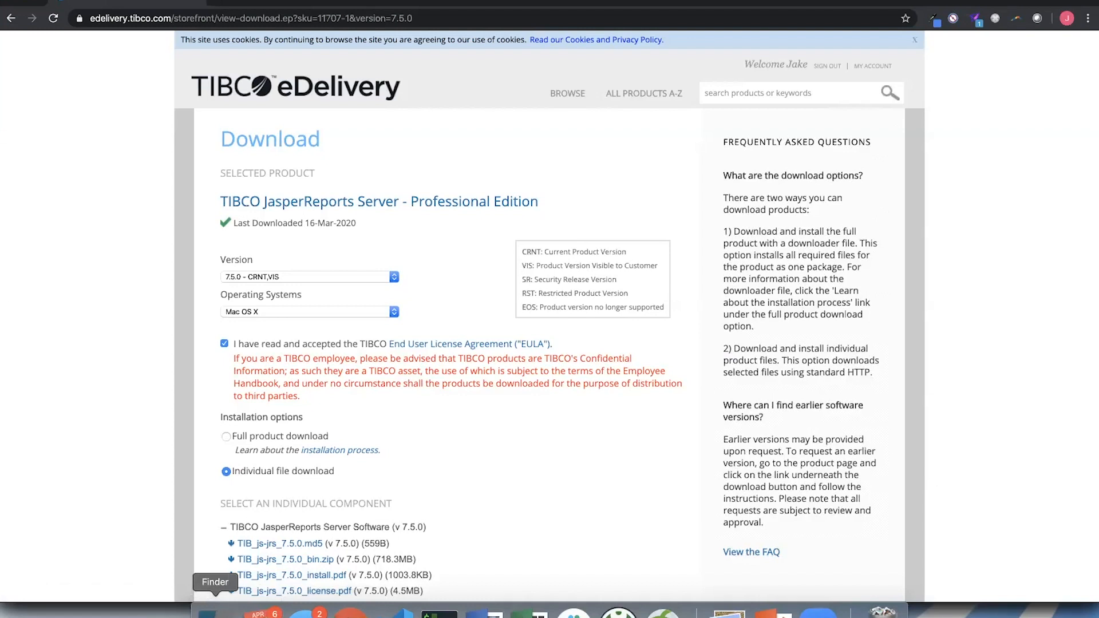
drag(388, 33, 256, 50)
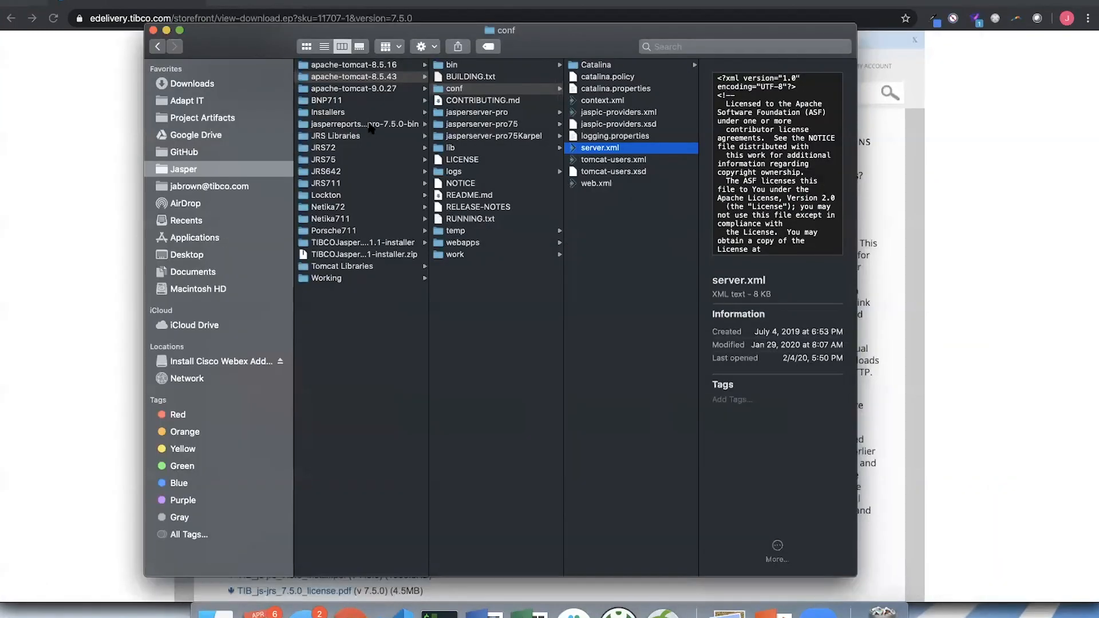
click(371, 125)
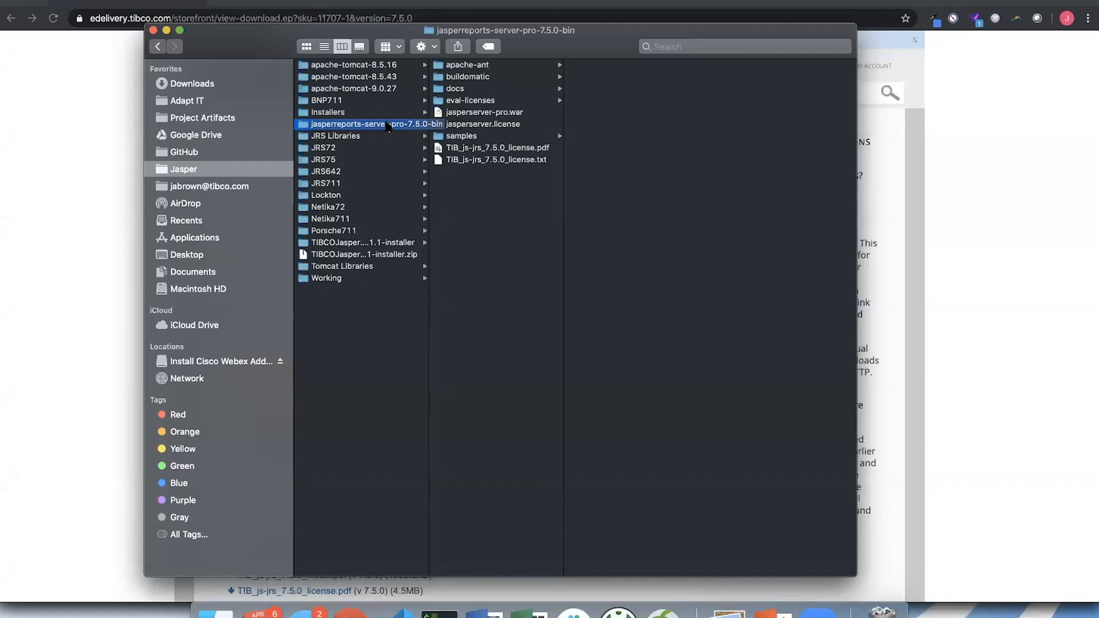
click(485, 65)
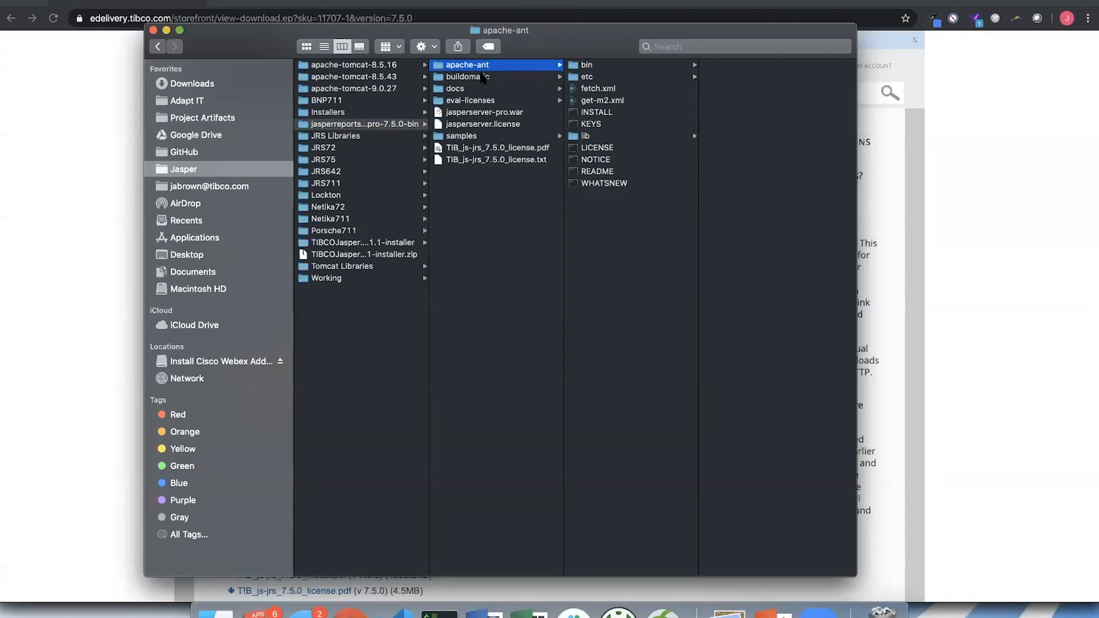
click(483, 77)
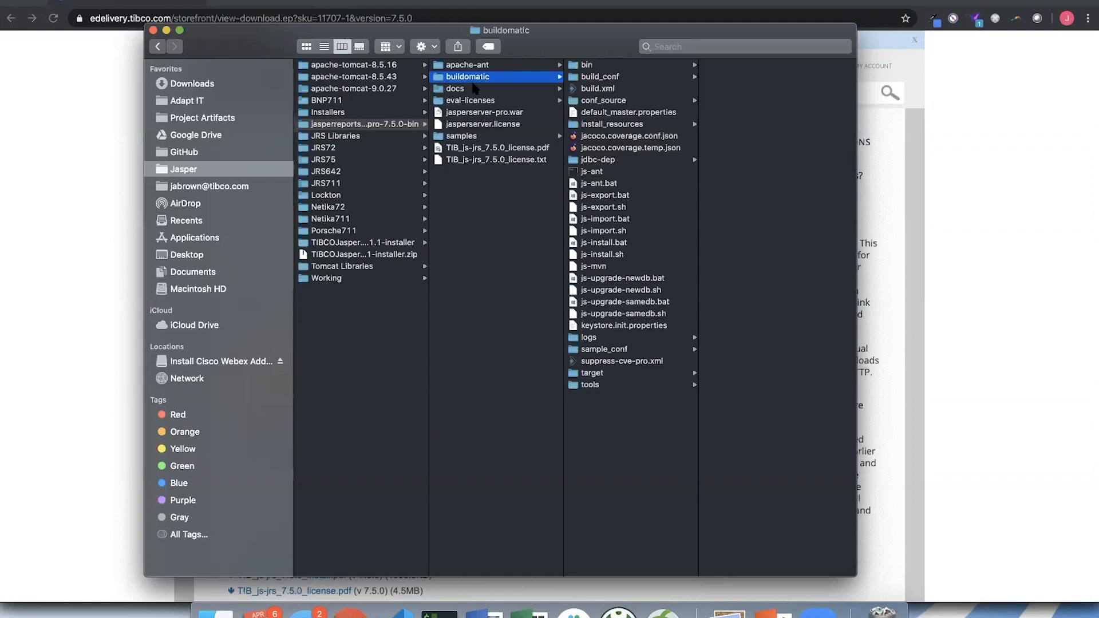
- View the docs and eval-licenses folders, widening the file column in each so the full file names can be read
click(474, 89)
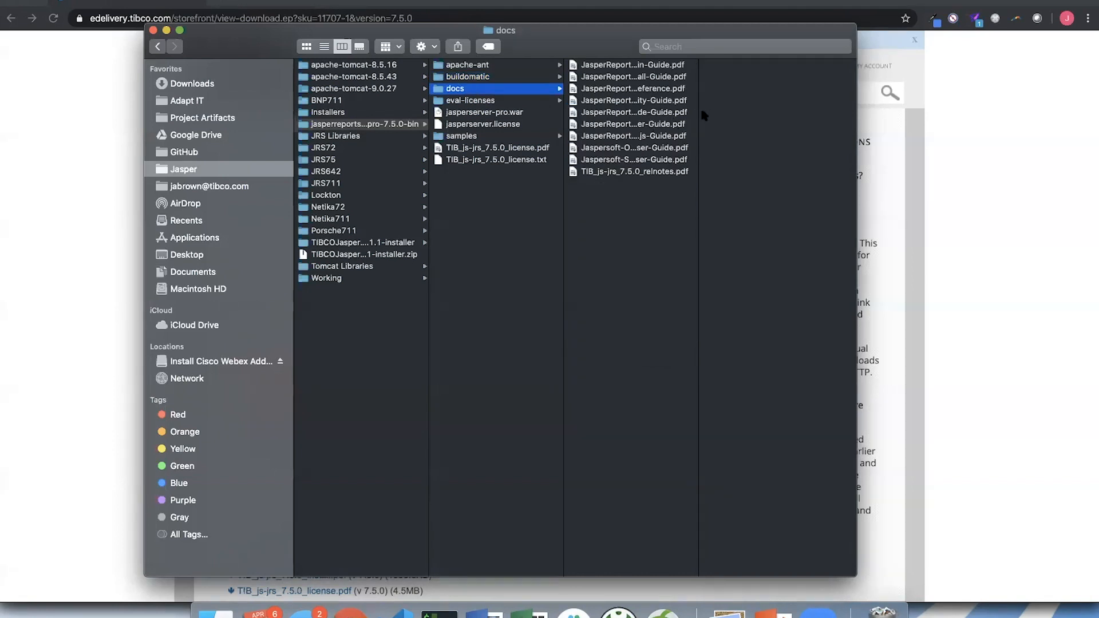
drag(702, 111, 794, 109)
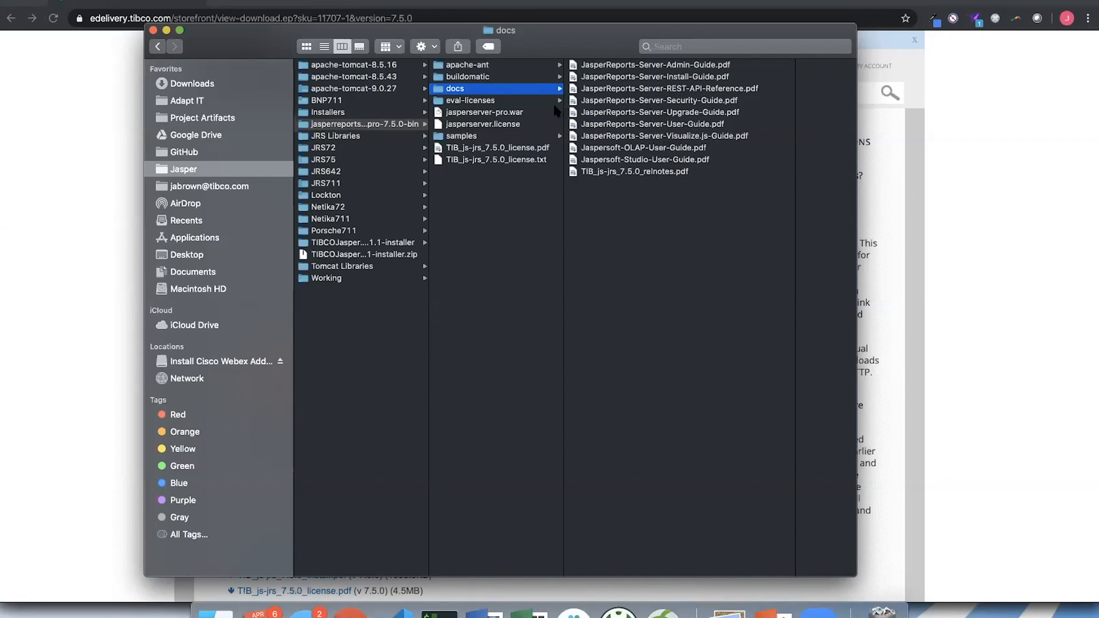
click(498, 104)
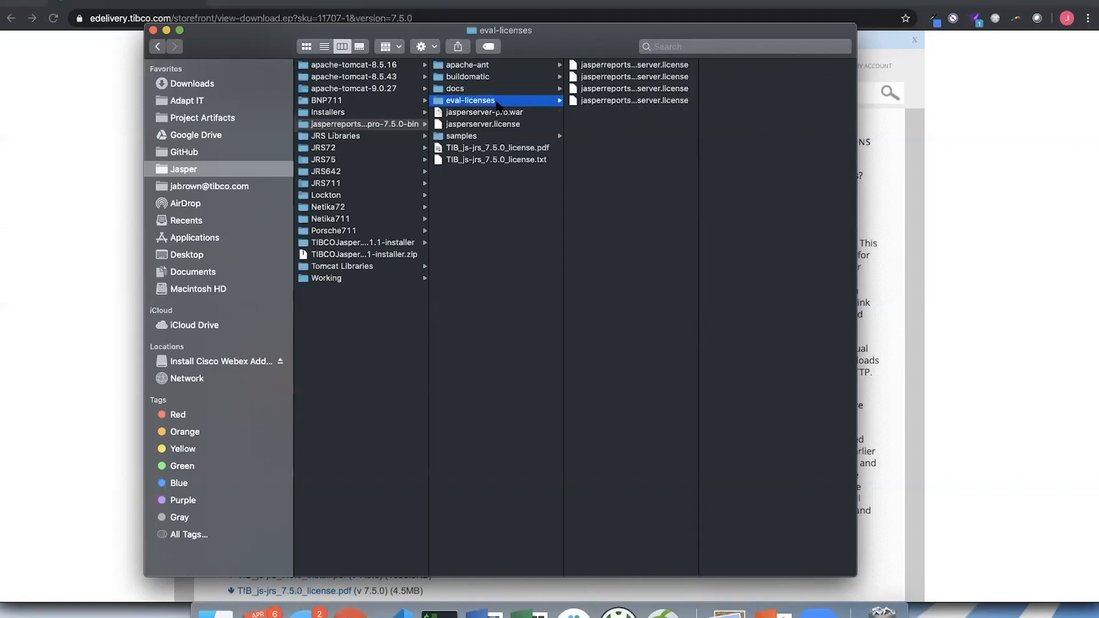
drag(699, 109, 796, 111)
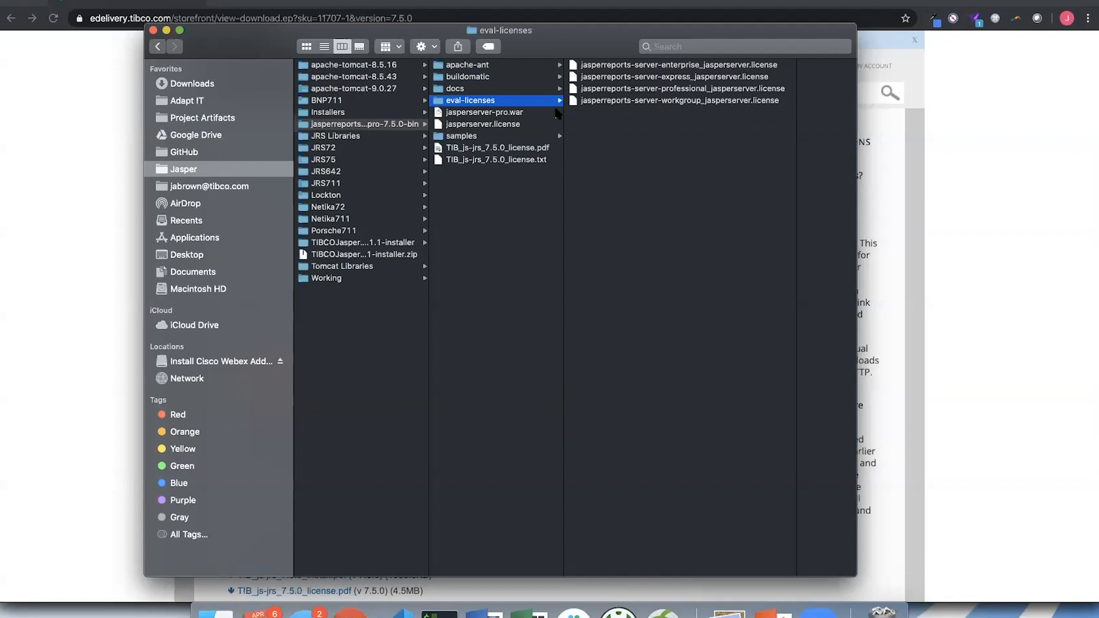
- Inspect jasperserver-pro.war, jasperserver.license and the samples folder, including its externalAuth-sample-config subfolder
click(495, 114)
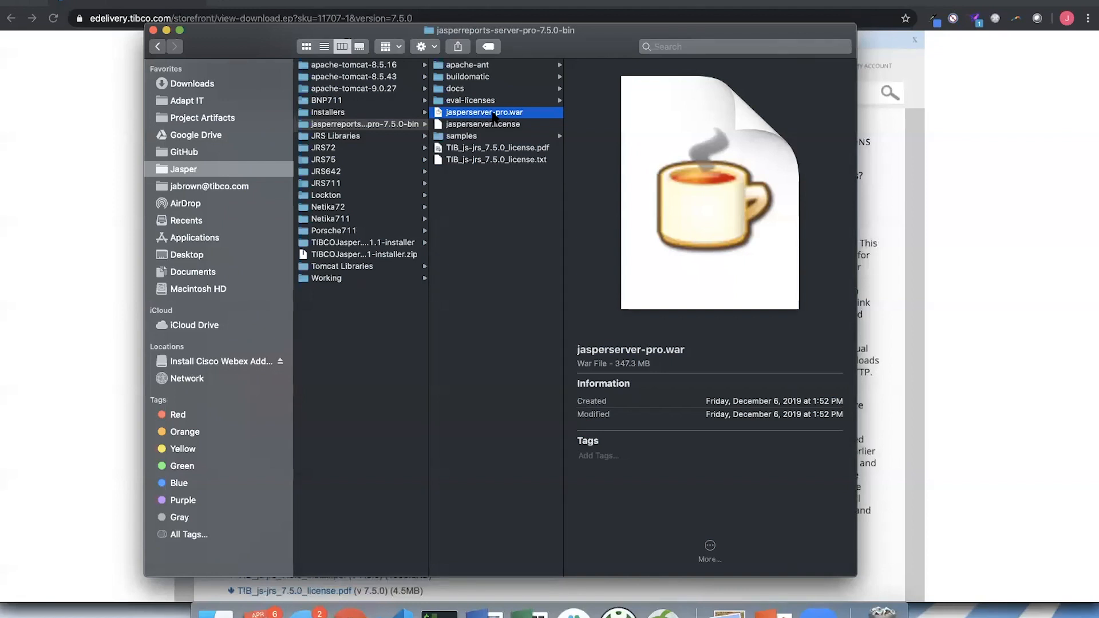
key(Down)
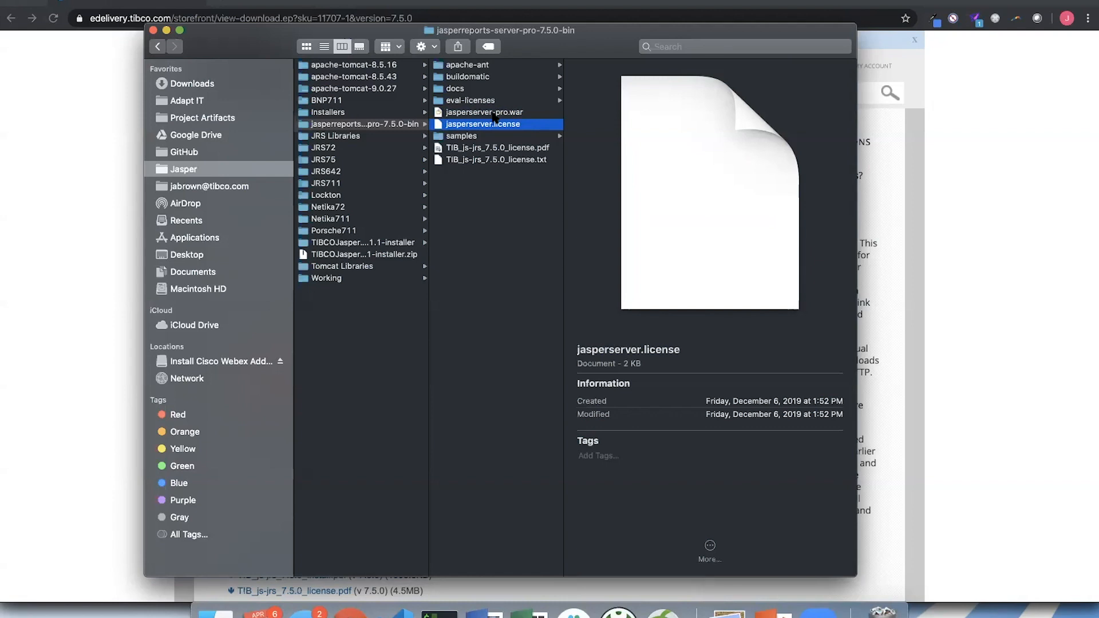
key(Down)
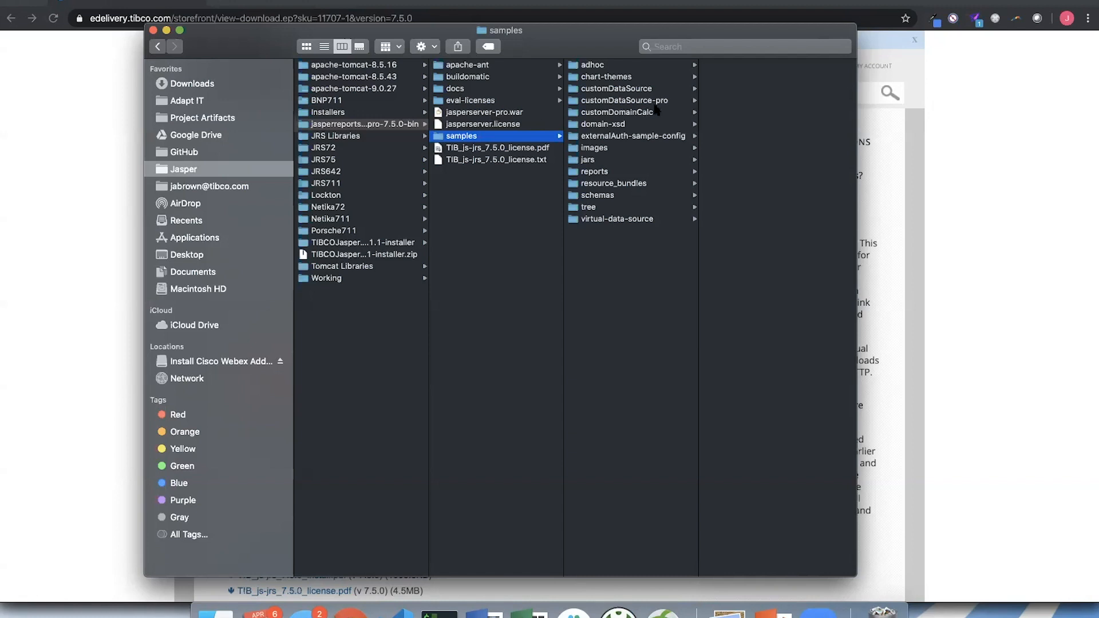
click(641, 136)
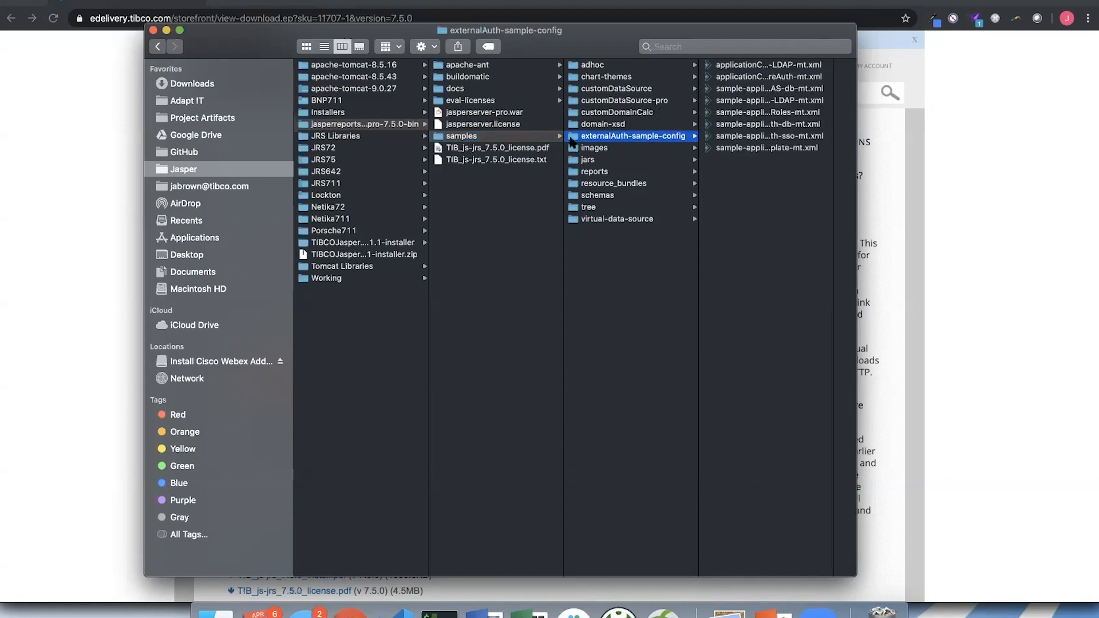
click(489, 137)
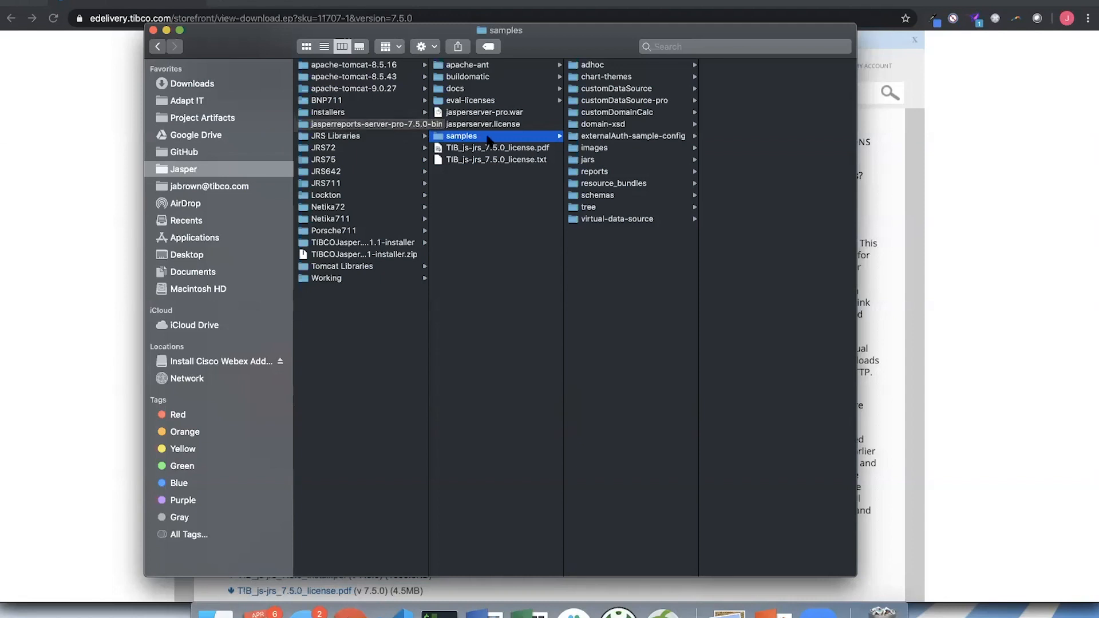
- Move default_master.properties out of the buildomatic folder into Downloads using a second Finder window
click(490, 80)
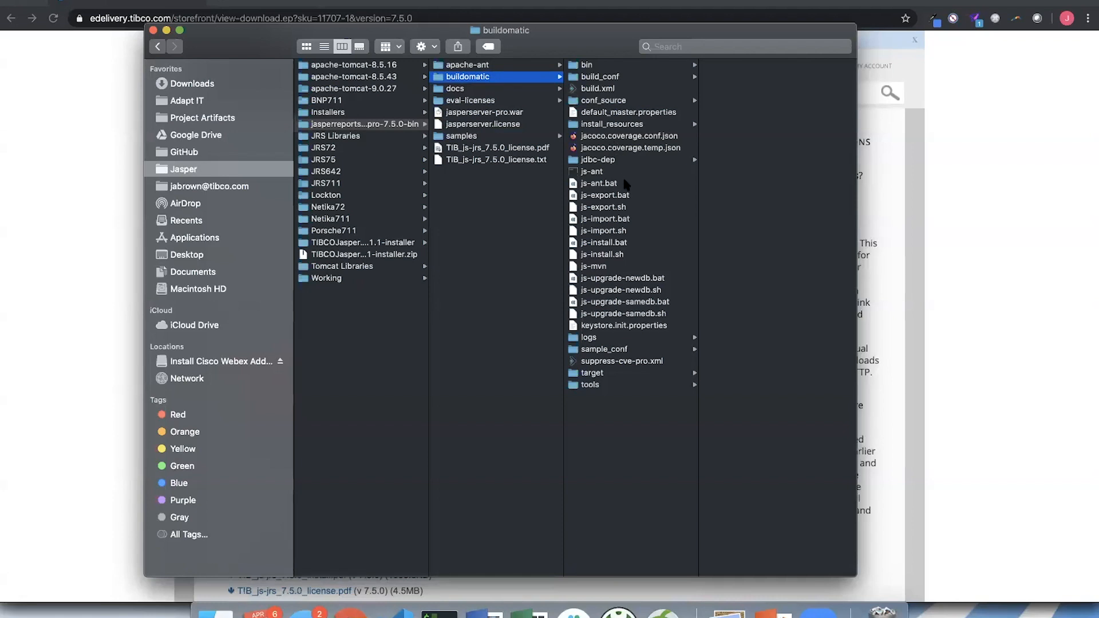
click(616, 114)
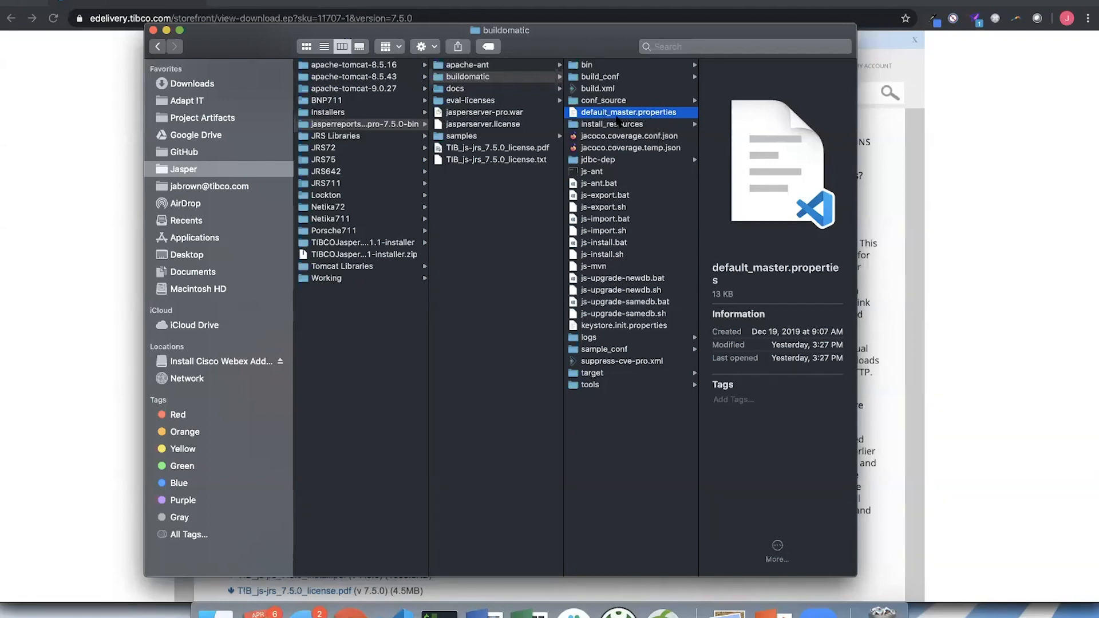
drag(597, 36, 230, 22)
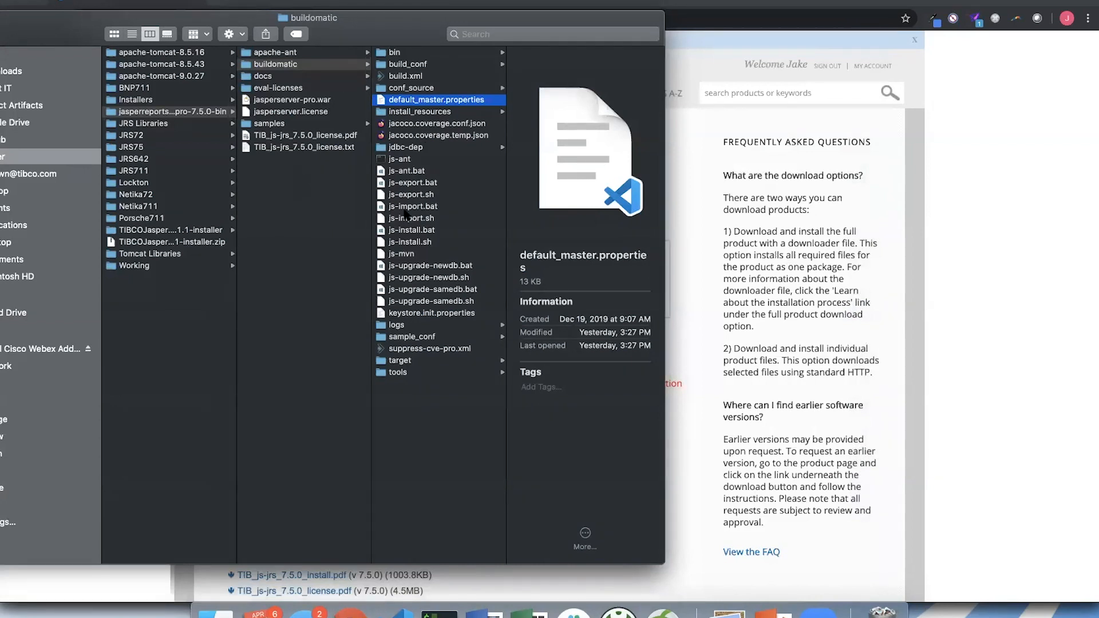
key(super+n)
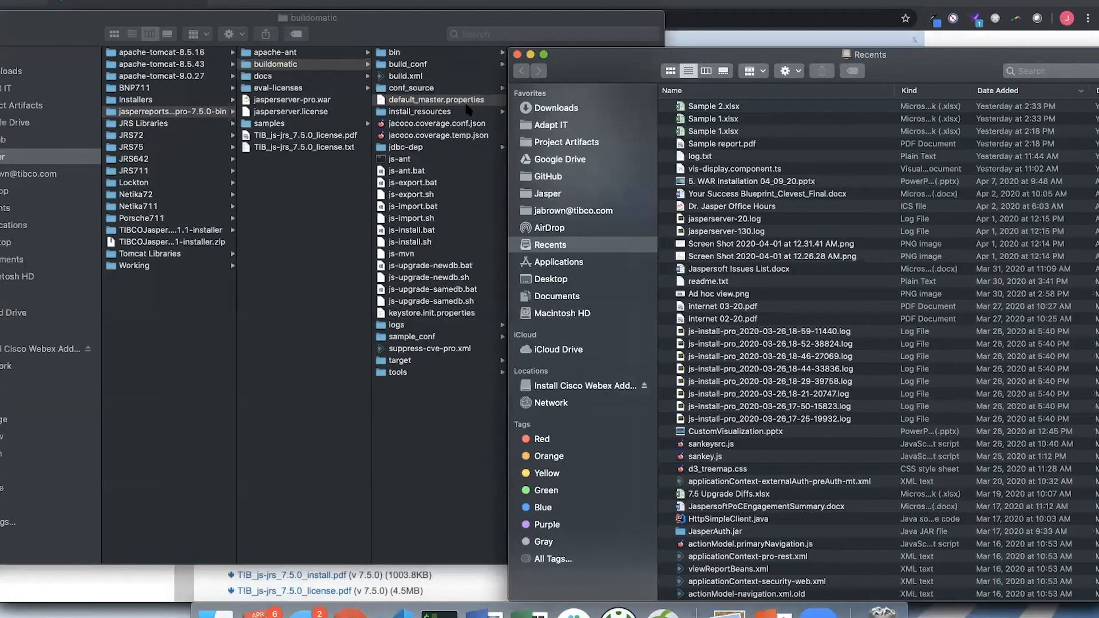
click(578, 109)
drag(437, 99, 870, 123)
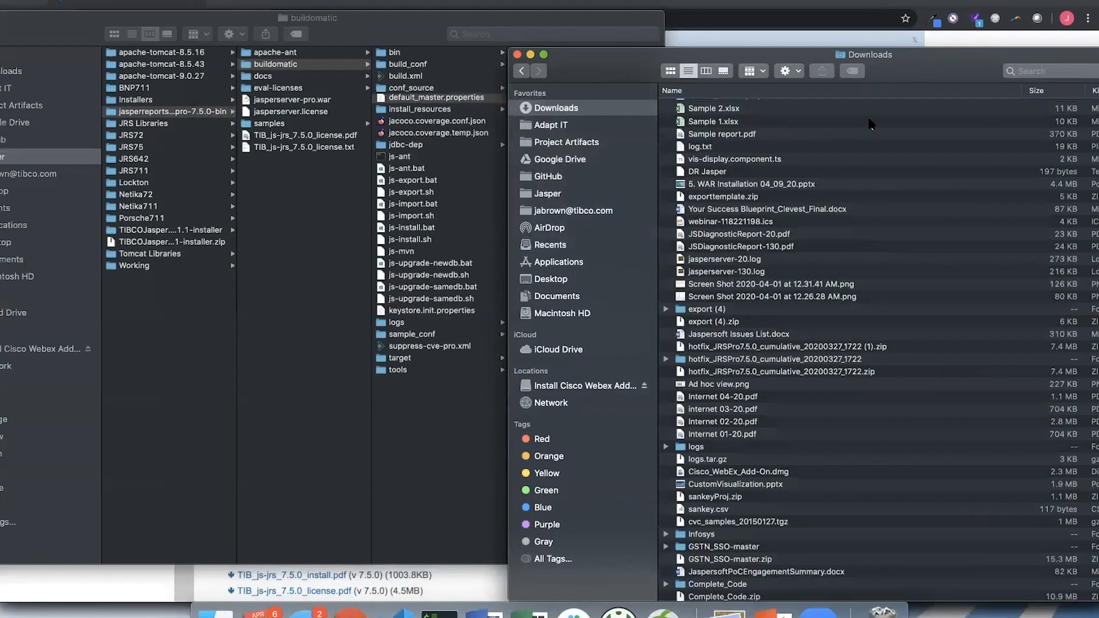
click(444, 481)
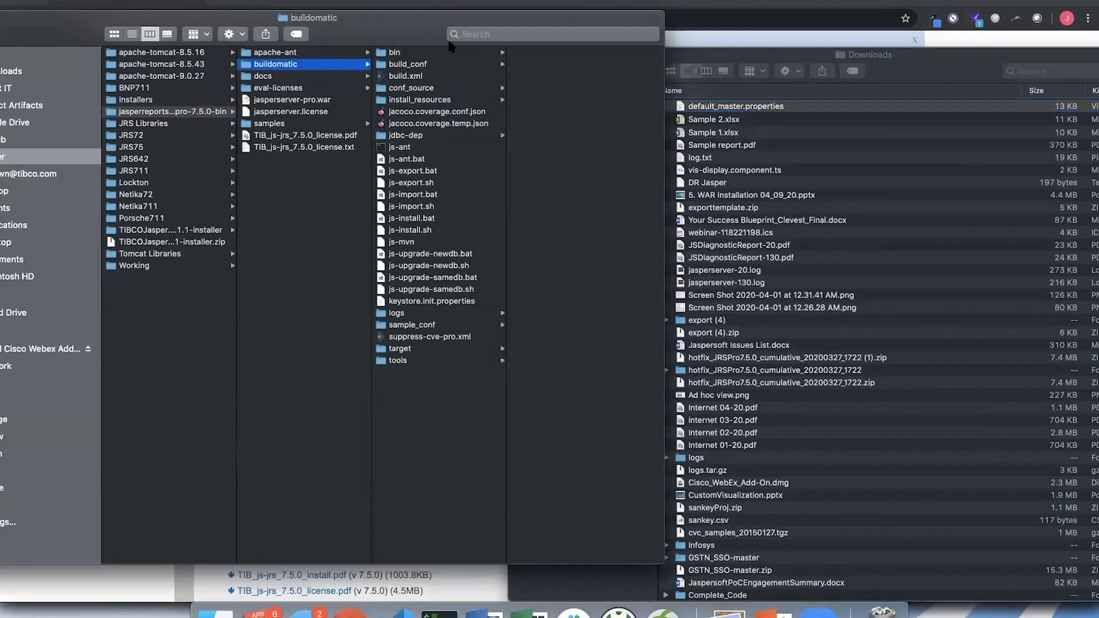
drag(485, 18, 476, 20)
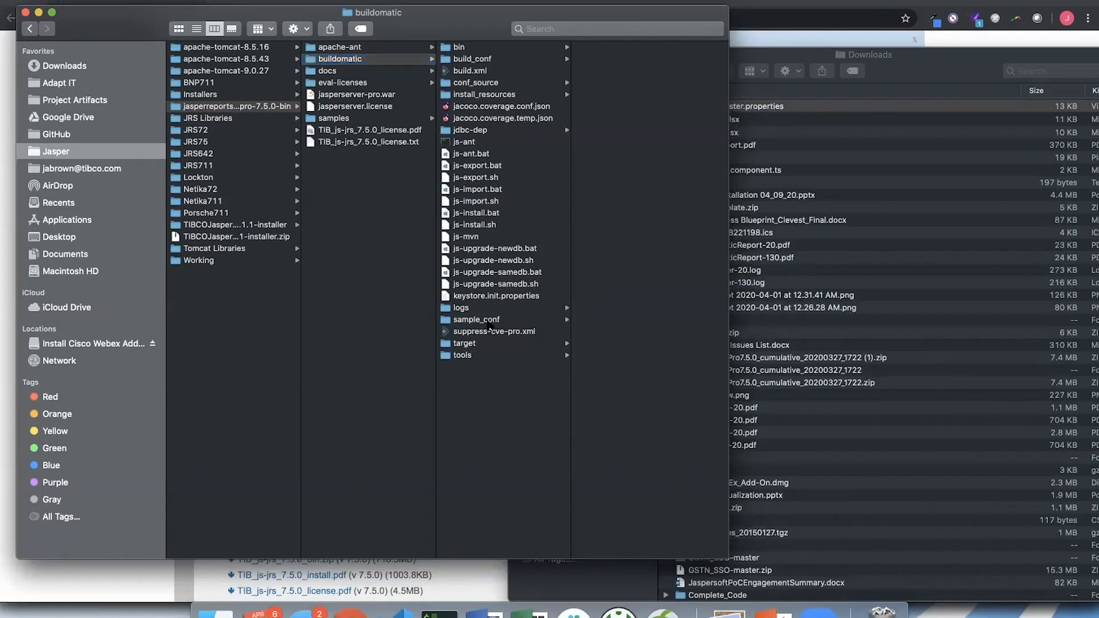
- Copy postgresql_master.properties from the sample_conf folder into the buildomatic folder
click(489, 320)
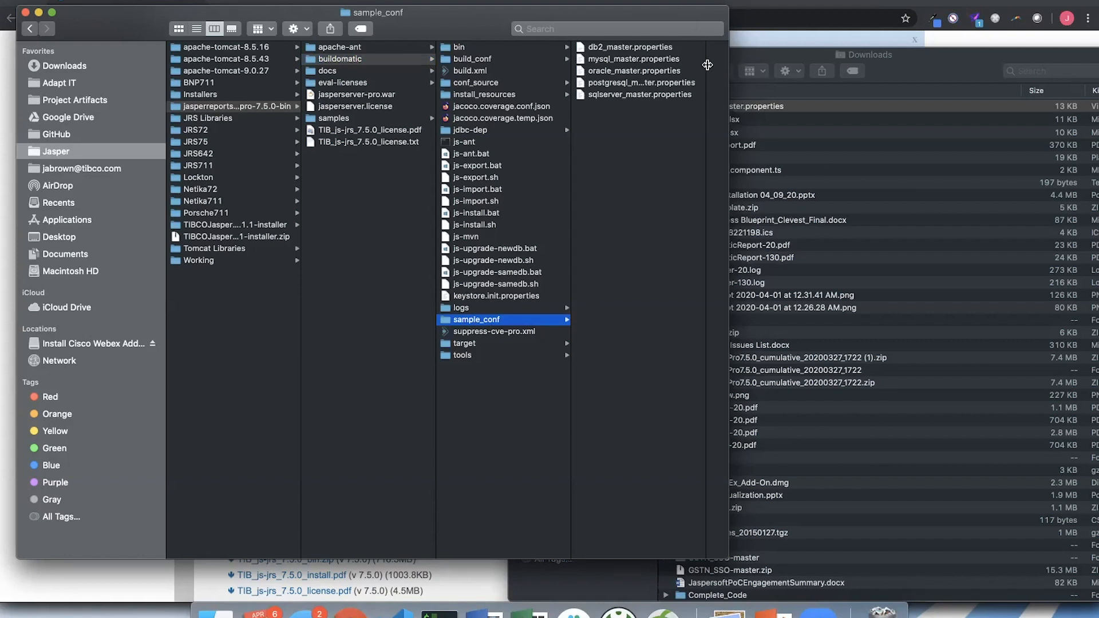
drag(708, 64, 829, 52)
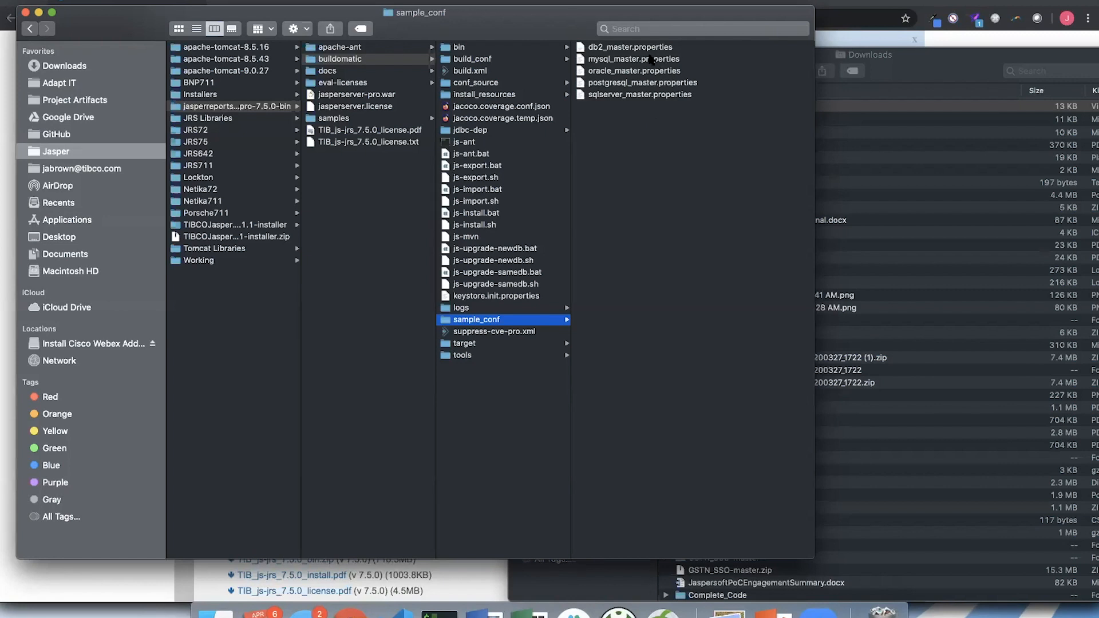
click(644, 84)
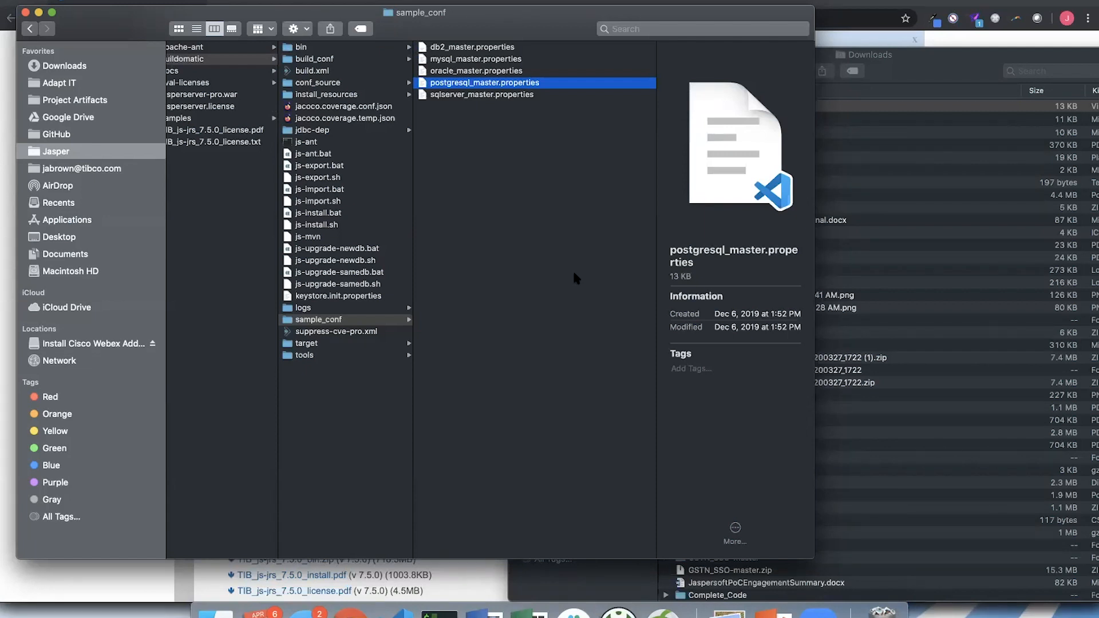
click(332, 462)
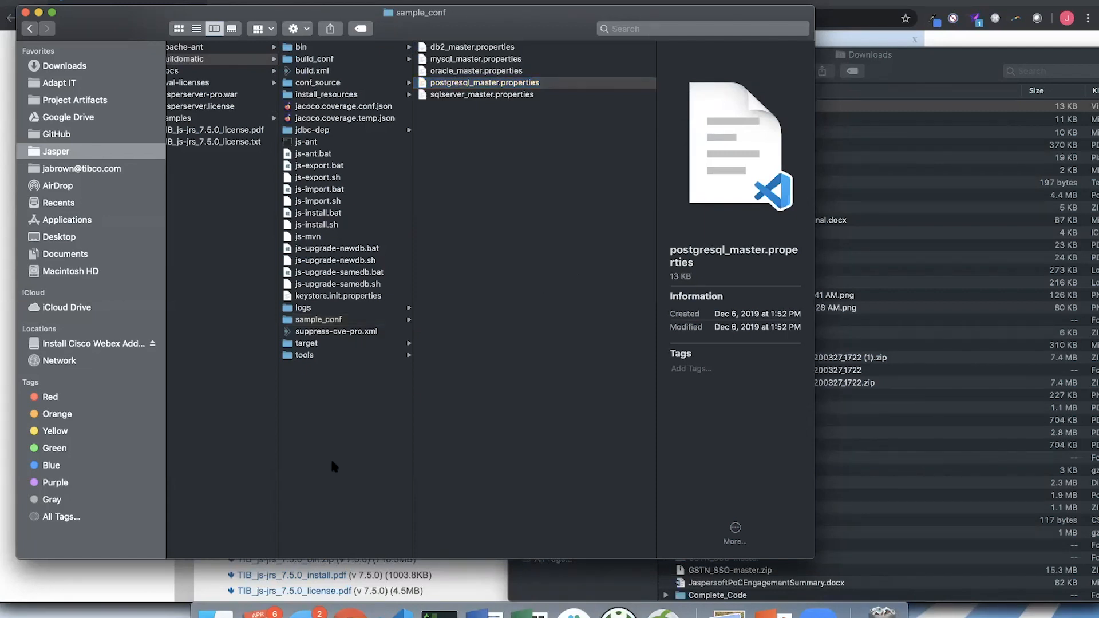
key(super+v)
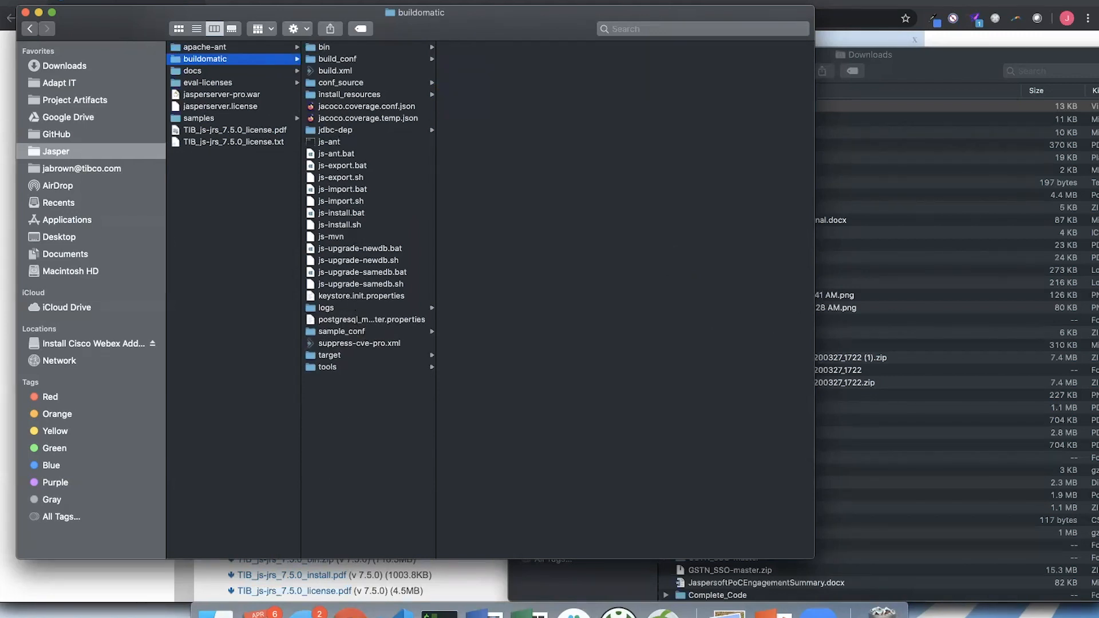
- Rename the copied postgresql_master.properties in buildomatic as default_master.properties
click(357, 322)
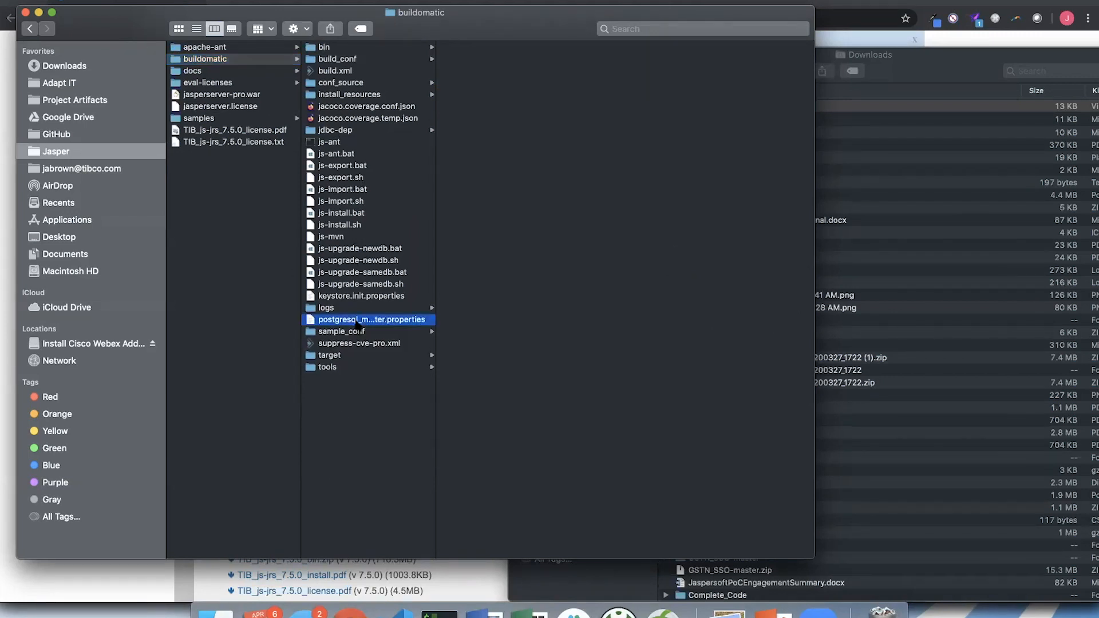
drag(434, 261, 517, 260)
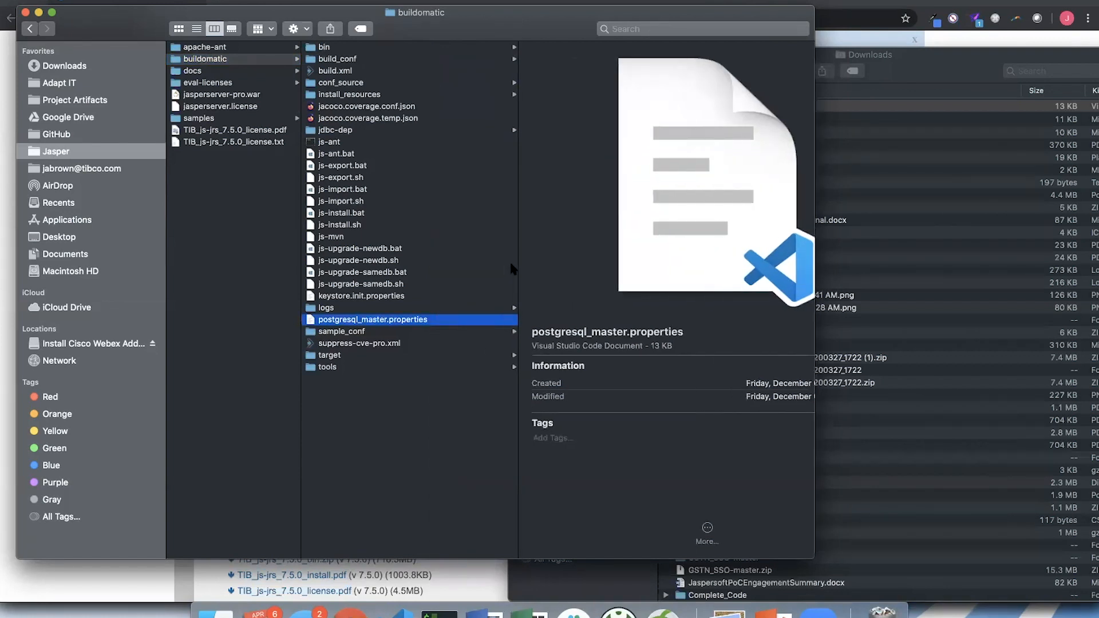
right_click(393, 326)
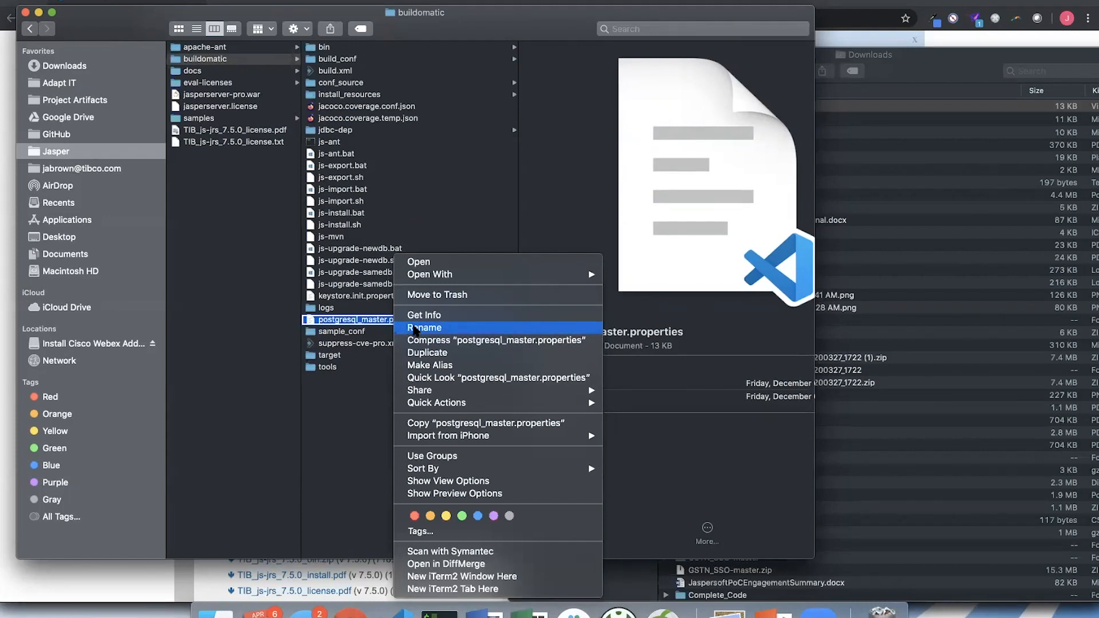
click(414, 329)
click(359, 320)
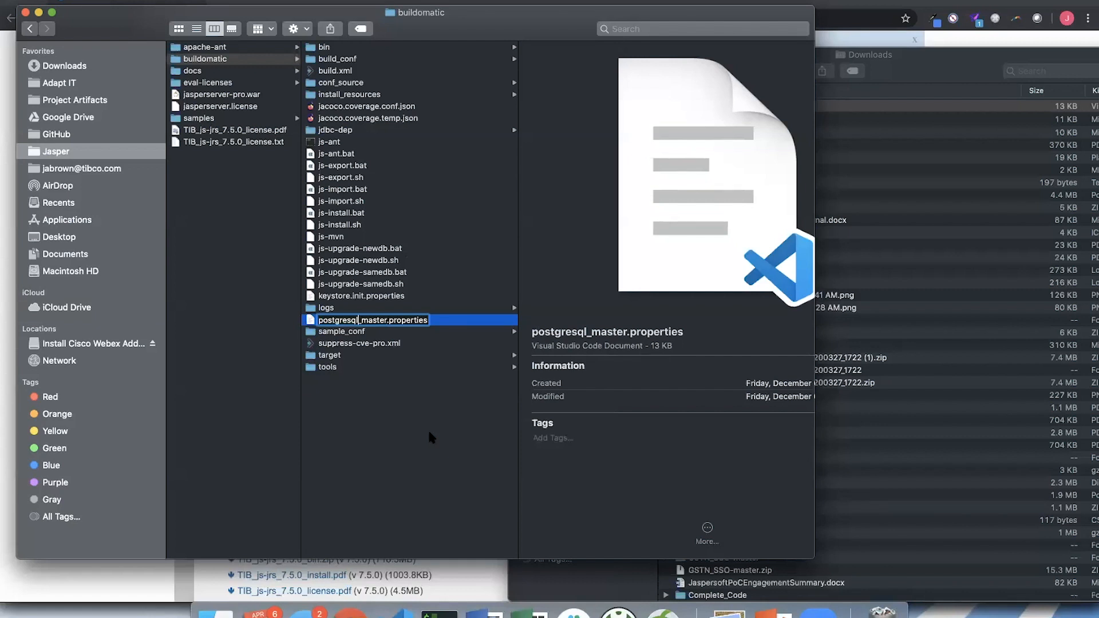
key(BackSpace)
key(BackSpace)
key(BackSpace)
key(BackSpace)
key(BackSpace)
key(BackSpace)
key(BackSpace)
key(BackSpace)
key(BackSpace)
key(BackSpace)
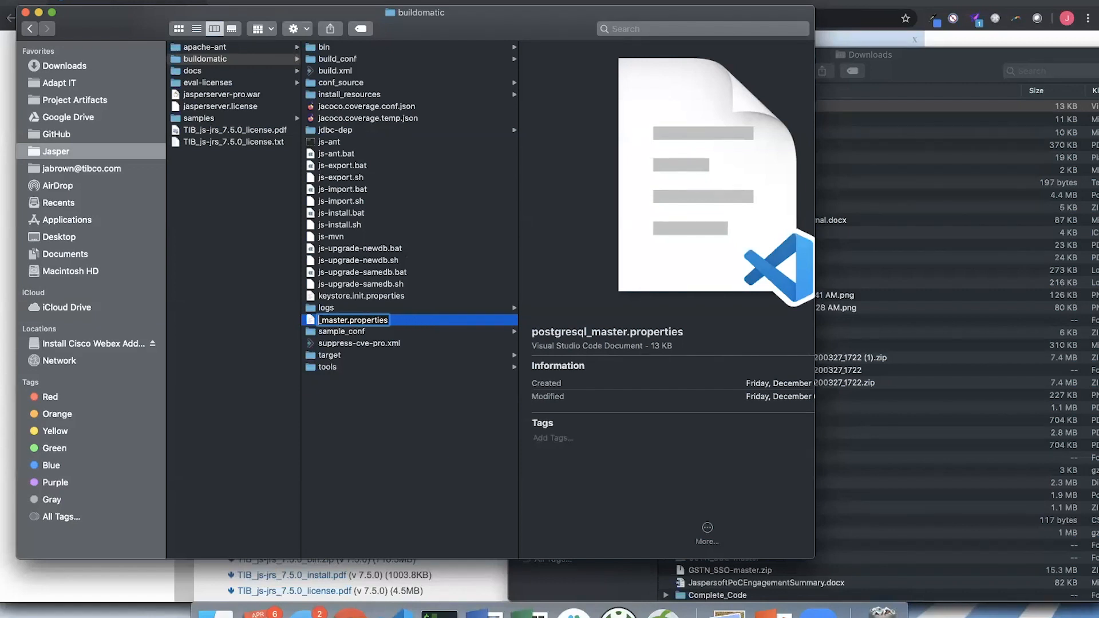
text(default)
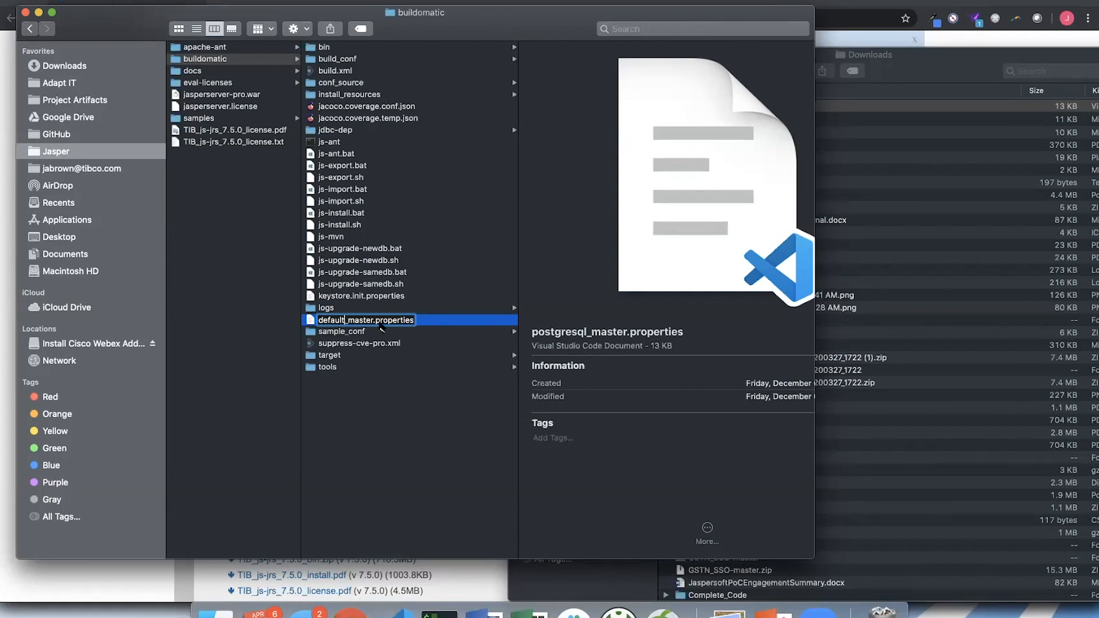
click(406, 402)
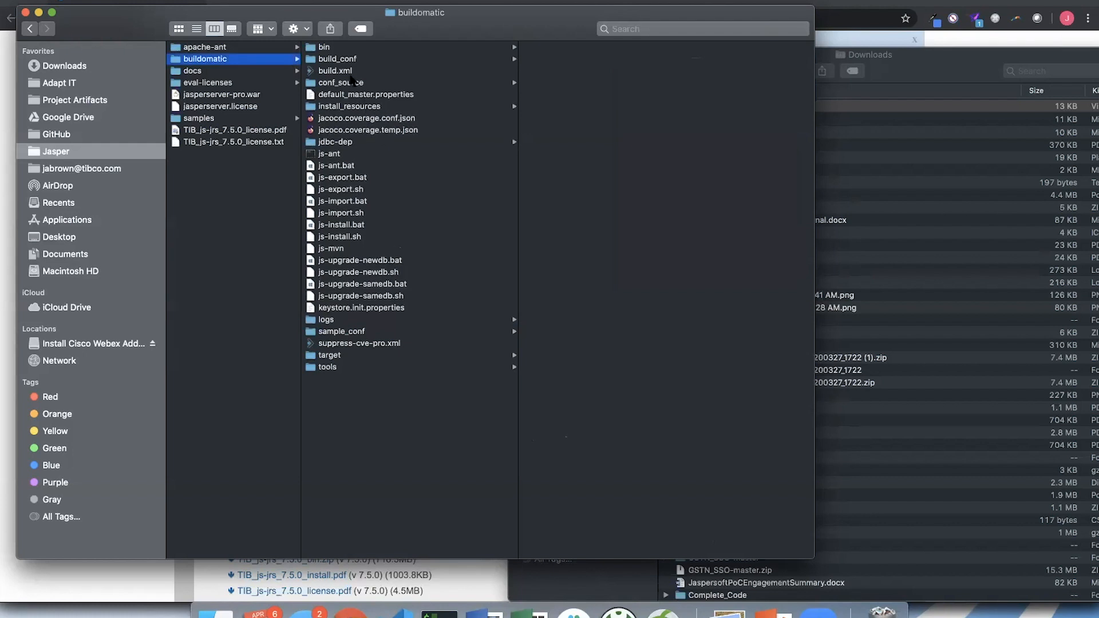
- Move the original default_master.properties from Downloads back into buildomatic, replacing the renamed copy, and close the Downloads window
click(342, 331)
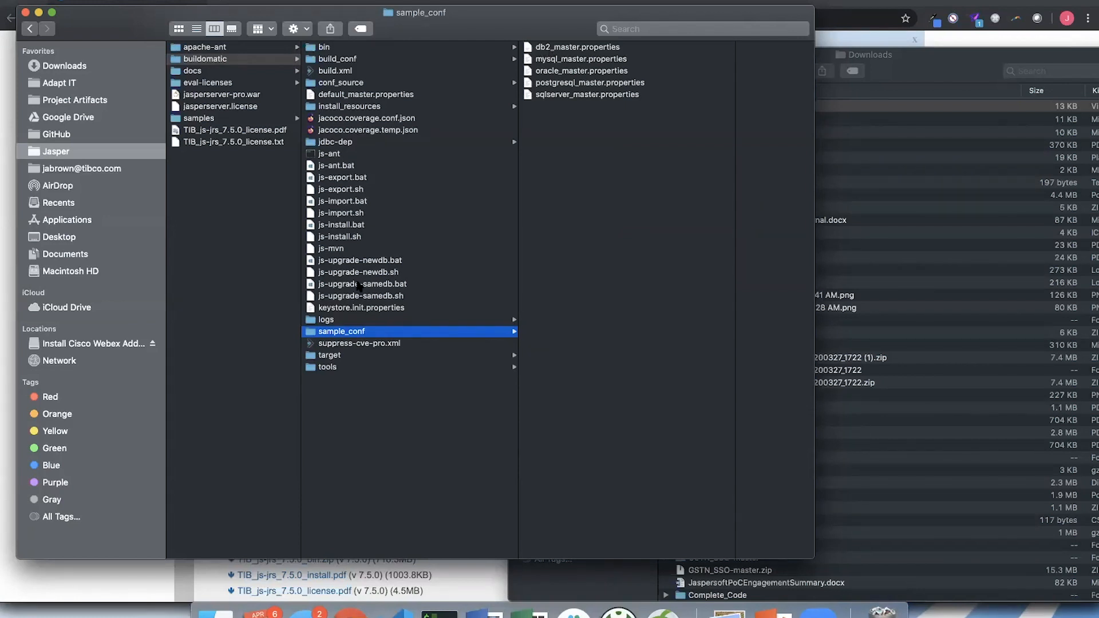
click(942, 60)
drag(758, 107, 395, 446)
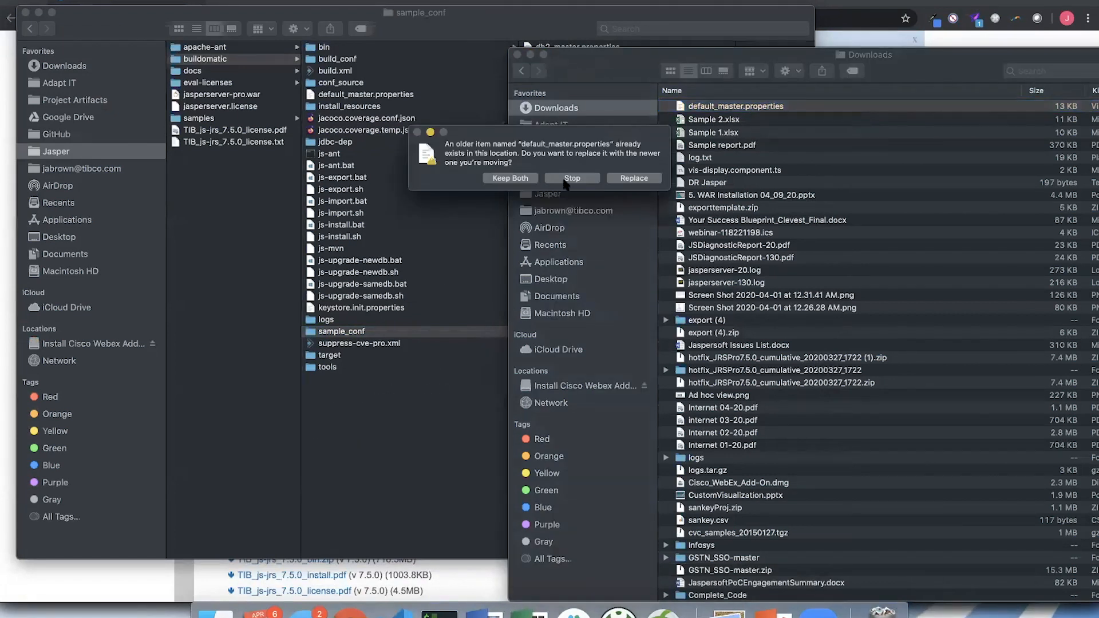
click(637, 177)
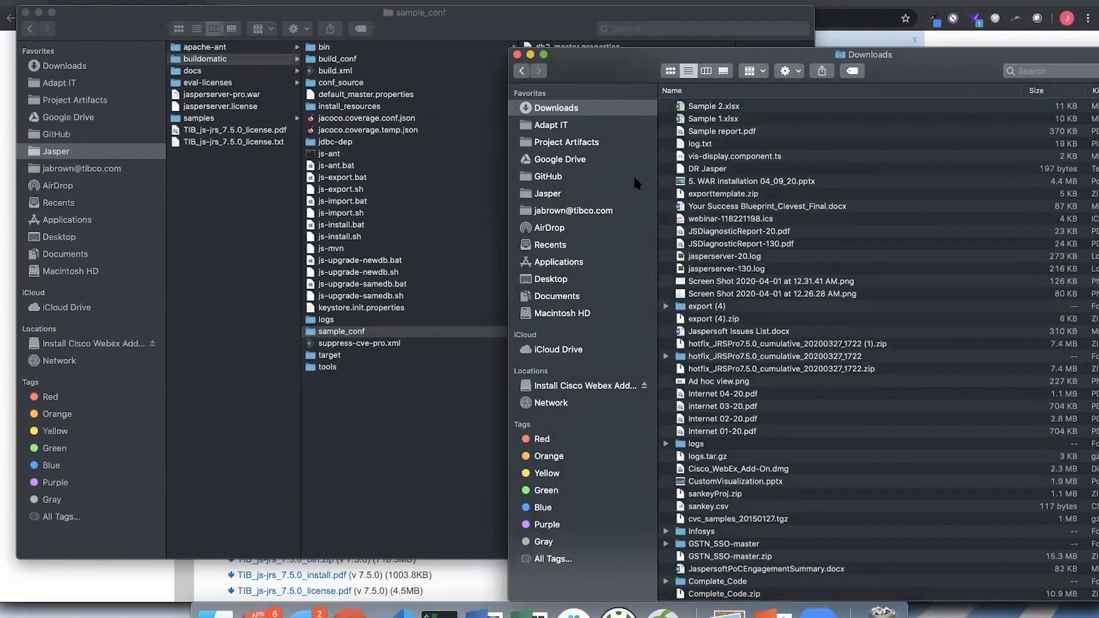
right_click(517, 56)
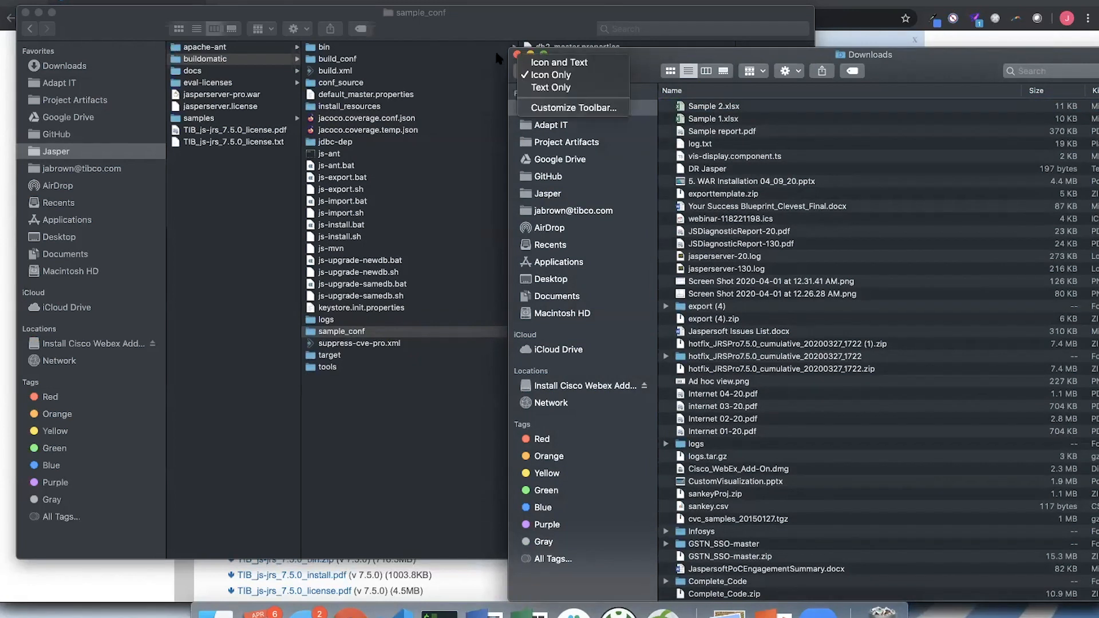
click(517, 53)
click(517, 54)
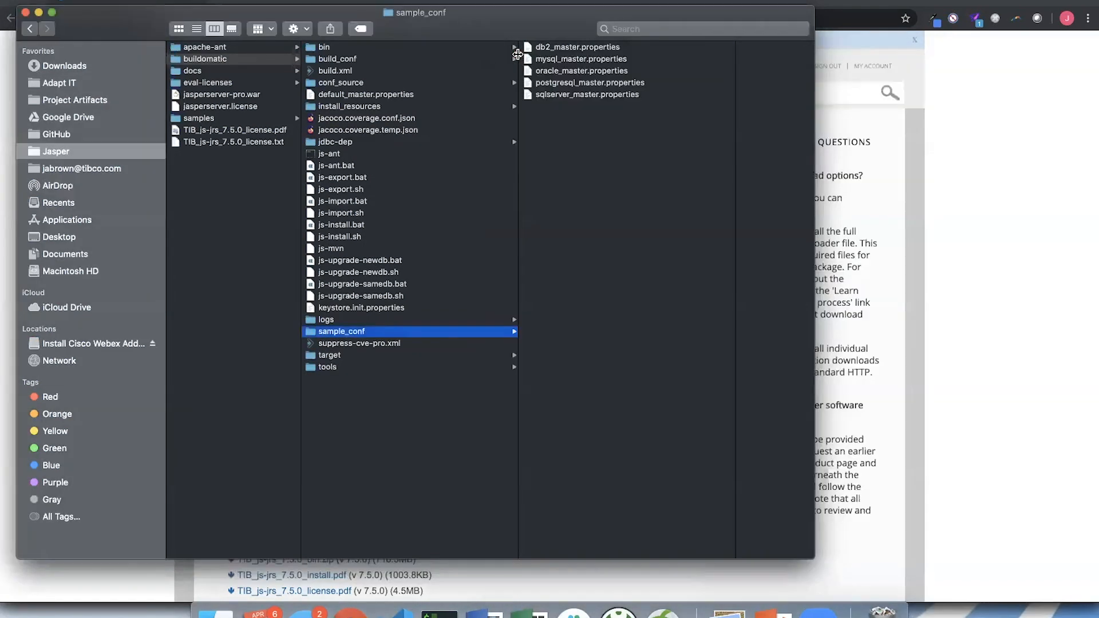
- Open default_master.properties from the buildomatic folder in Visual Studio Code
click(340, 94)
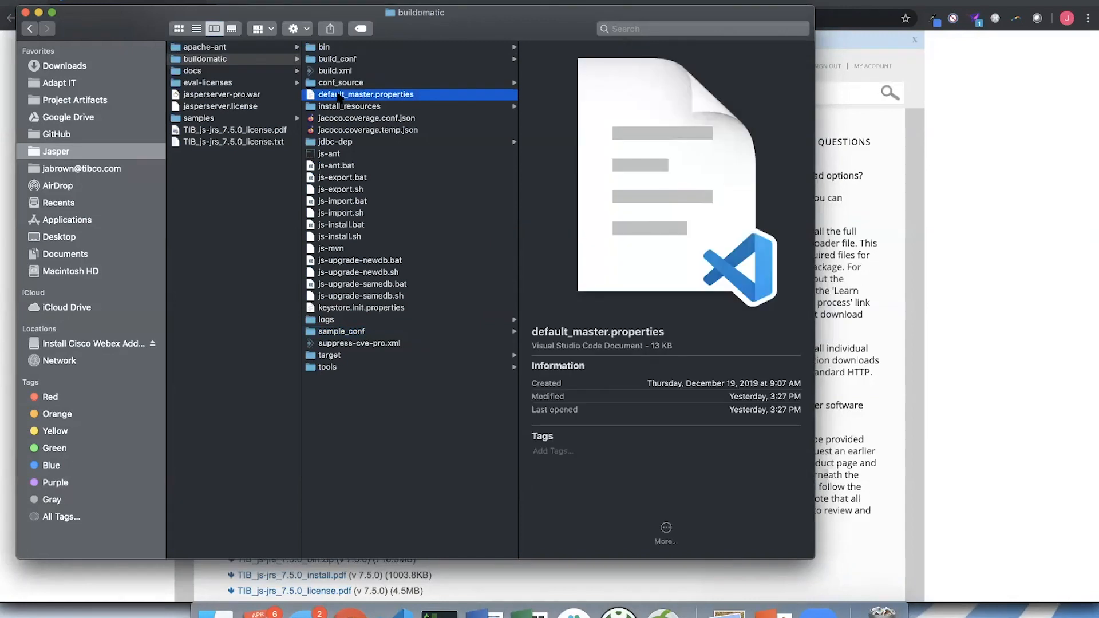
right_click(341, 95)
mouse_move(389, 112)
click(574, 113)
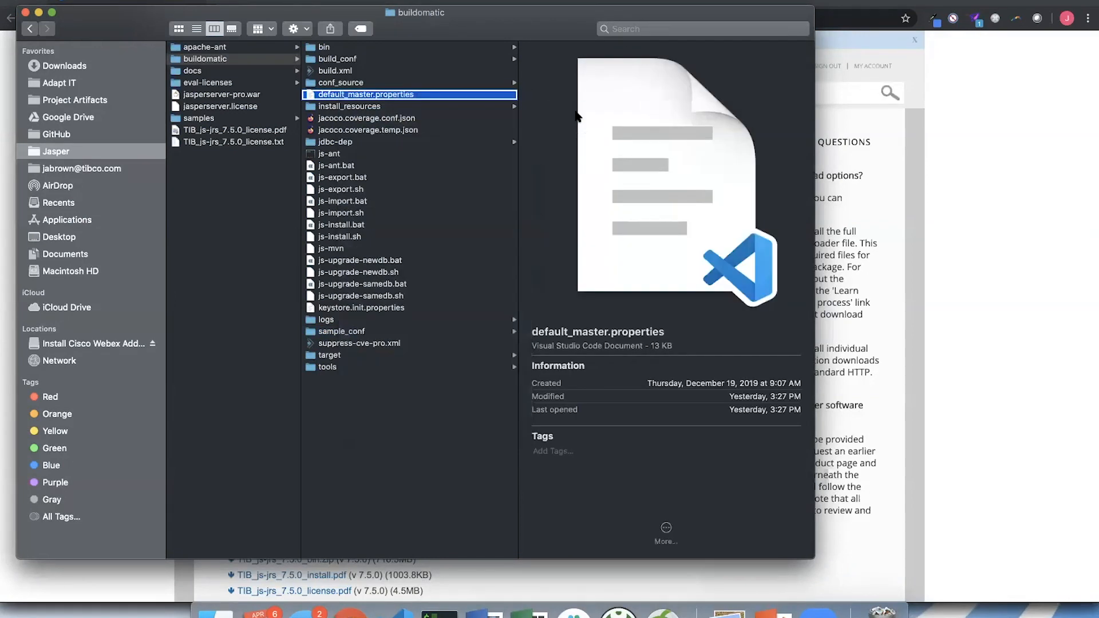
click(712, 161)
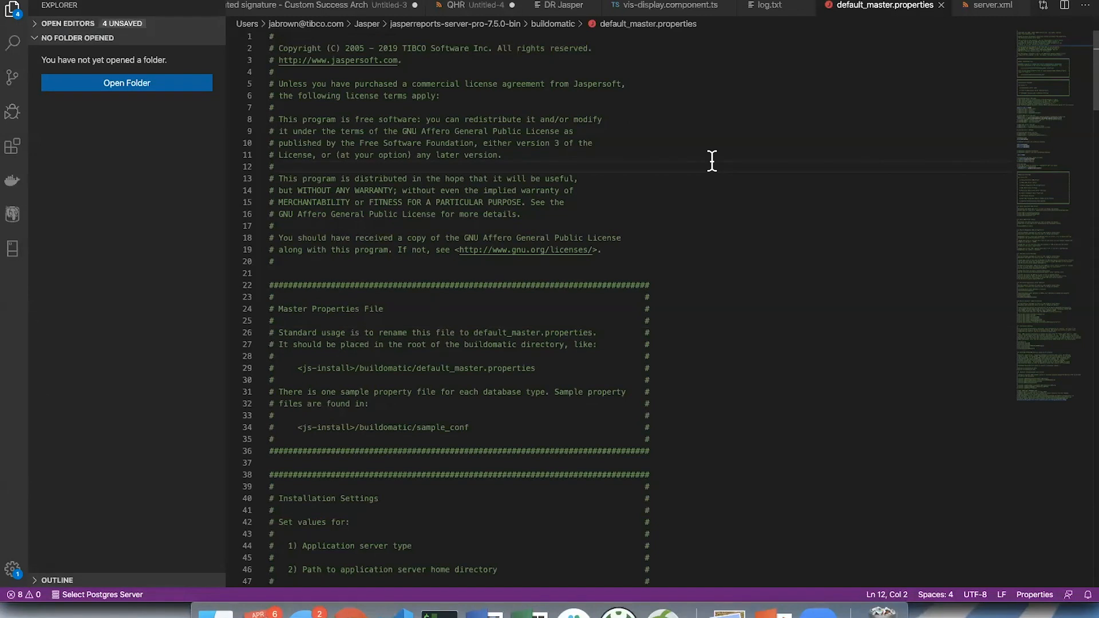
- Look over the licence header, the Master Properties File notes and the Installation Settings comments at the start of the file
scroll(711, 161, down, 10)
scroll(711, 161, down, 20)
scroll(712, 161, down, 20)
scroll(711, 161, up, 20)
scroll(711, 160, up, 20)
scroll(711, 160, up, 10)
scroll(709, 224, down, 3)
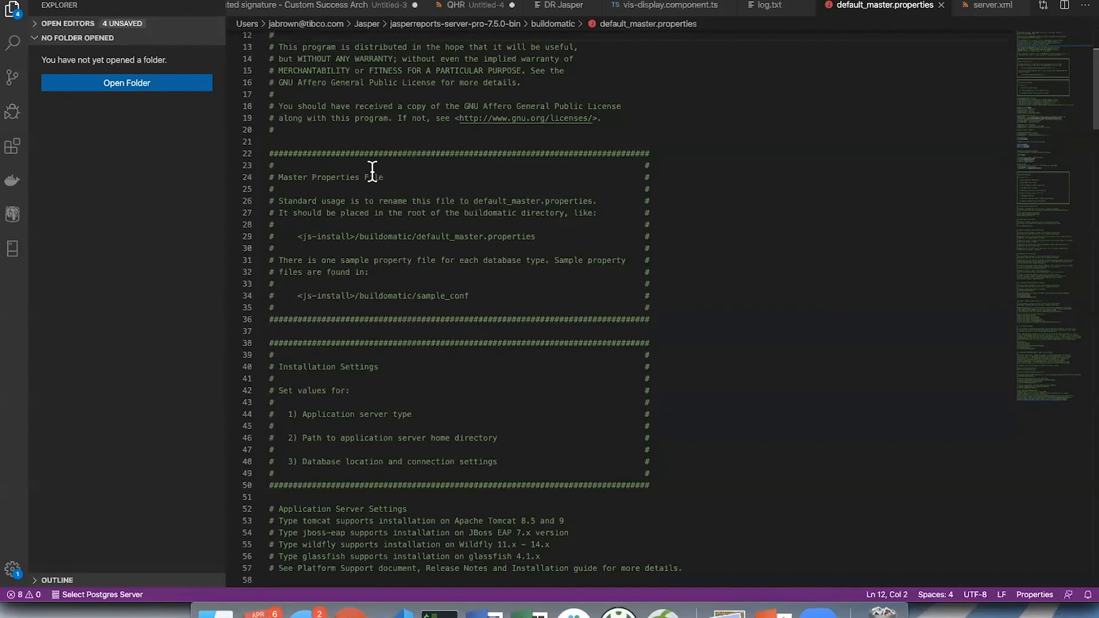
scroll(371, 154, down, 2)
scroll(370, 144, down, 1)
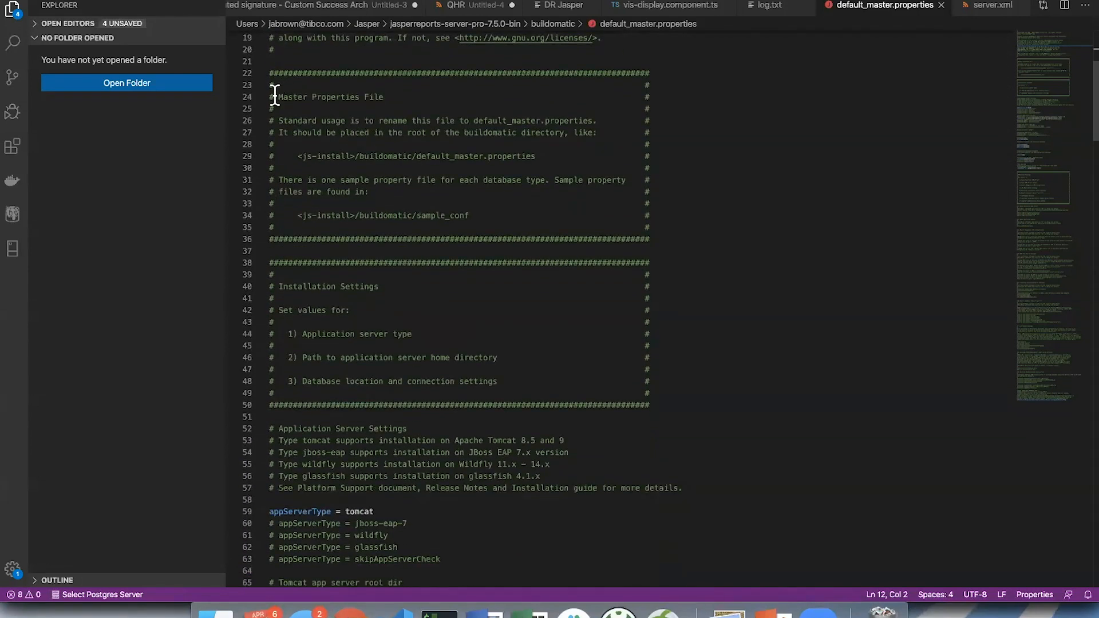
- Highlight the Master Properties File comment block through the sample_conf path, then clear the highlight
drag(278, 96, 473, 215)
scroll(473, 215, up, 1)
scroll(473, 214, up, 6)
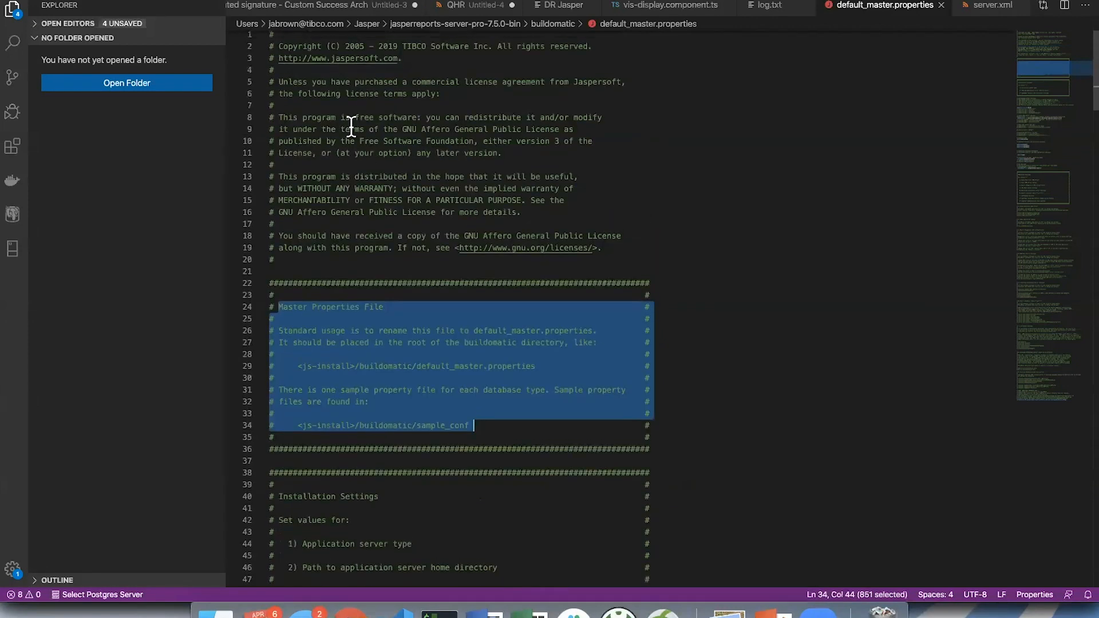
scroll(406, 205, down, 8)
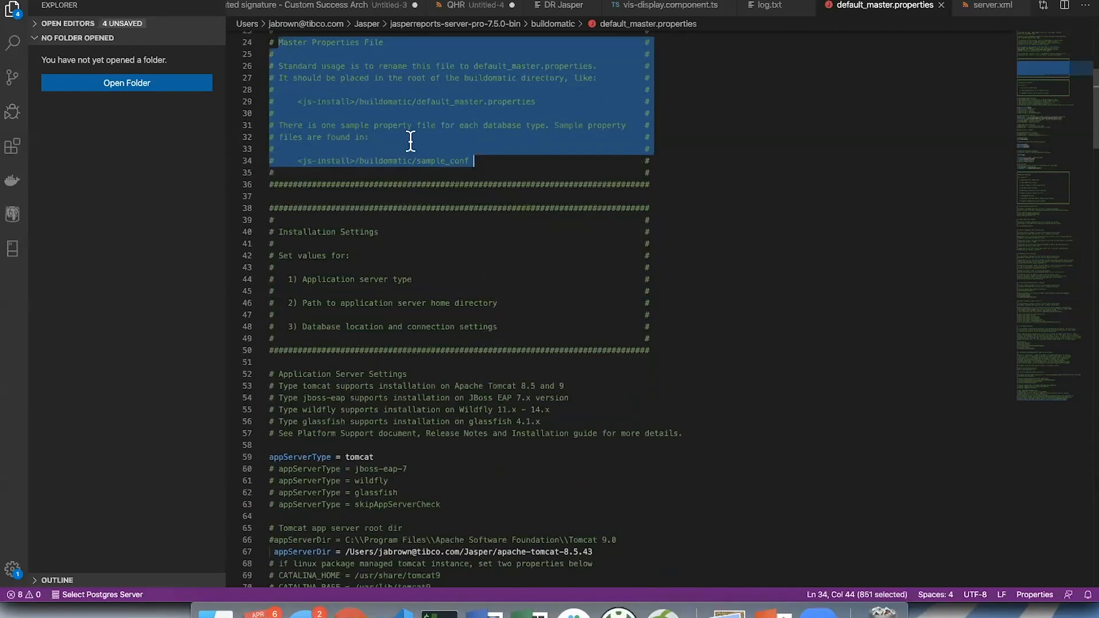
click(450, 144)
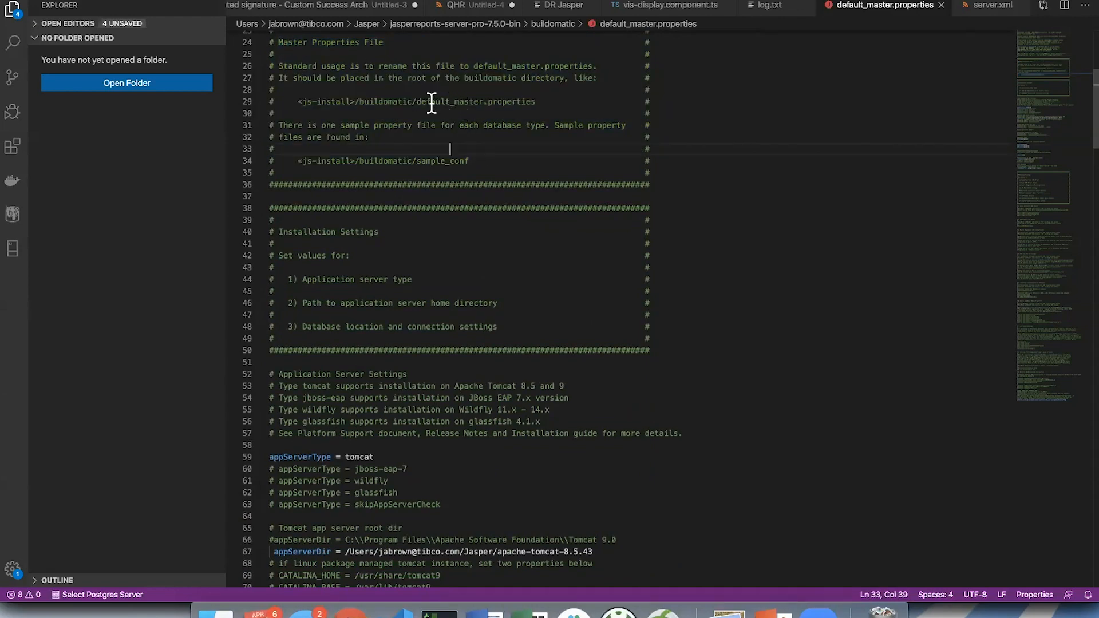
- Highlight the default_master.properties name in the buildomatic path and the note on sample property files, then clear the highlight
drag(416, 101, 526, 102)
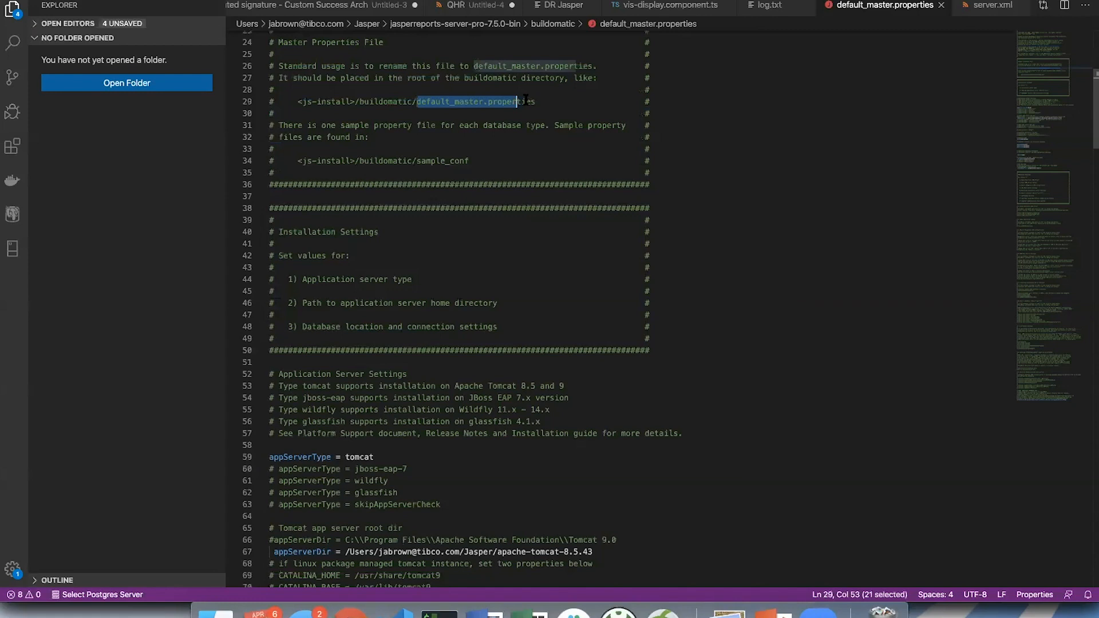
click(455, 138)
drag(321, 124, 483, 156)
click(483, 158)
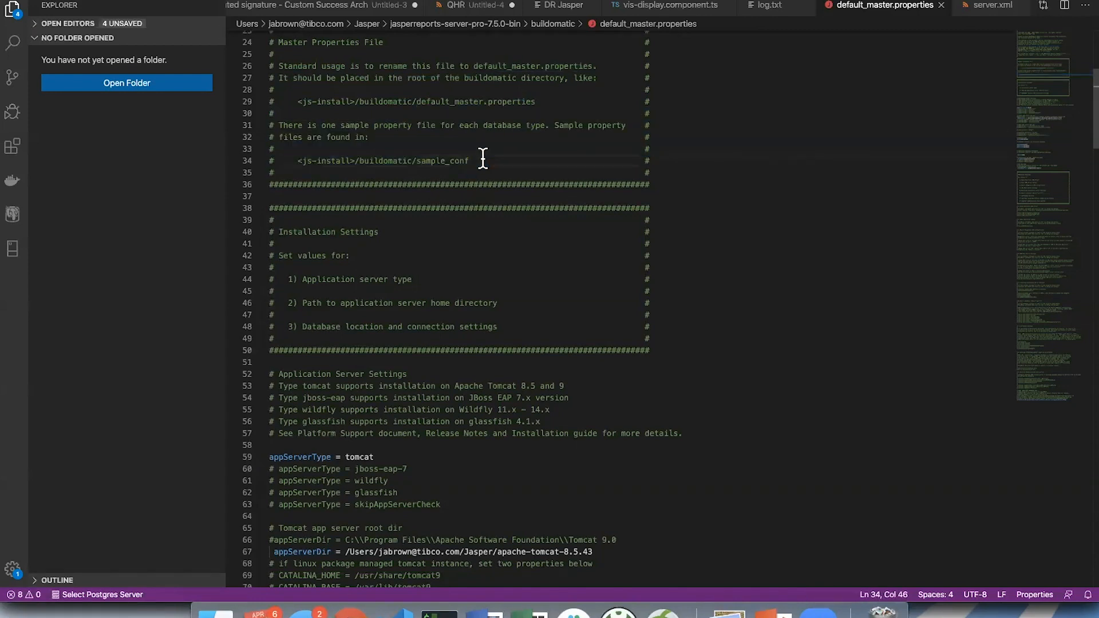
scroll(483, 158, down, 5)
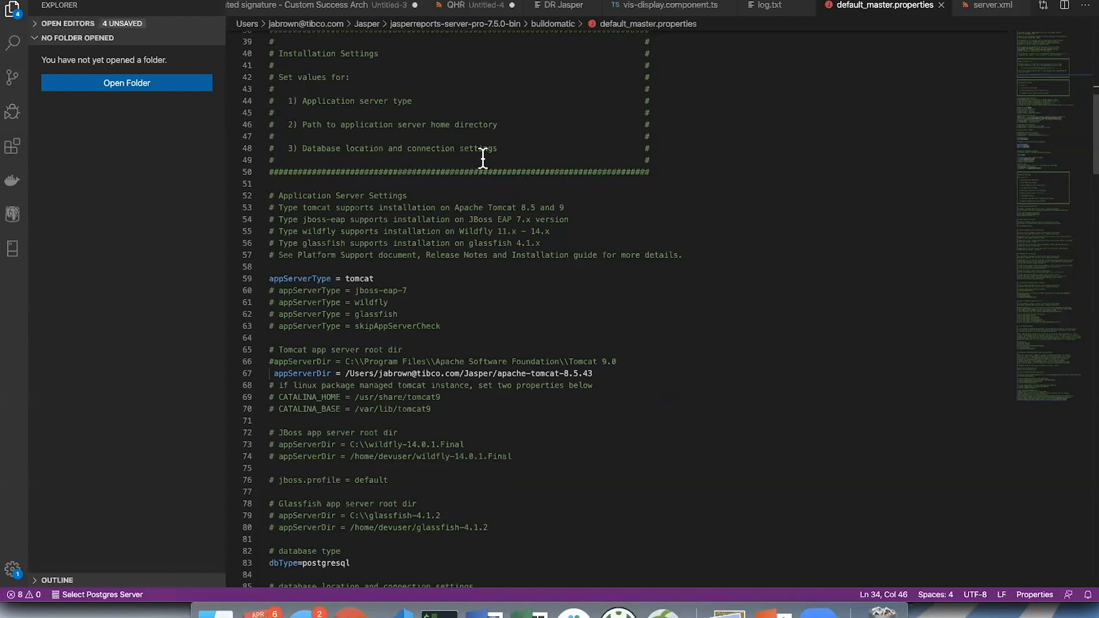
- Highlight each of the three Installation Settings items in turn: server type, server home directory path and database connection; then clear the highlight
triple_click(376, 97)
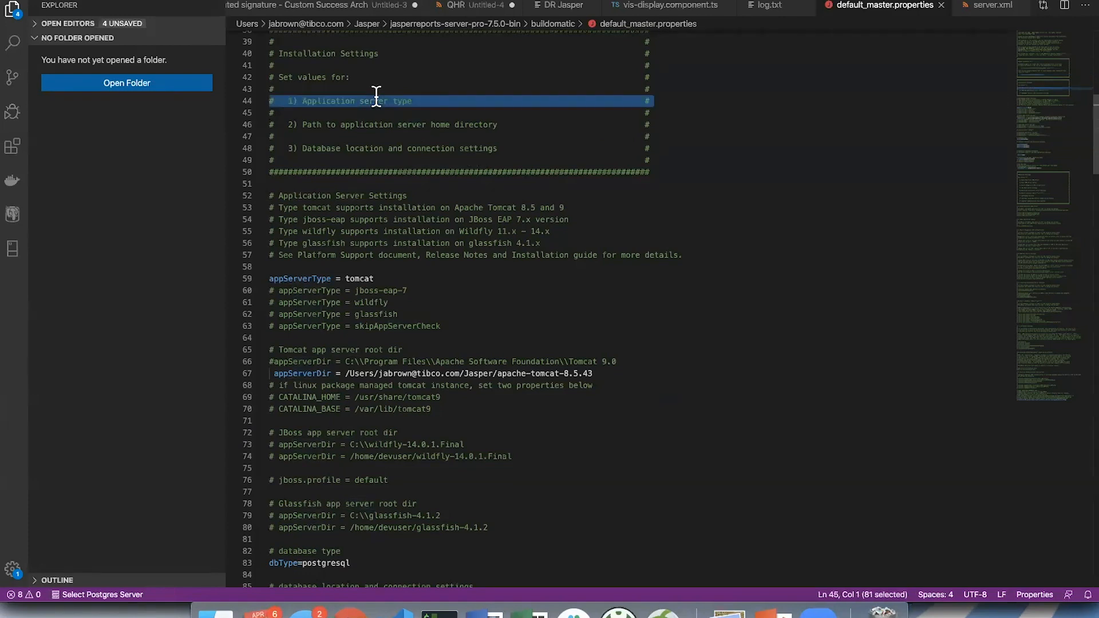
triple_click(386, 125)
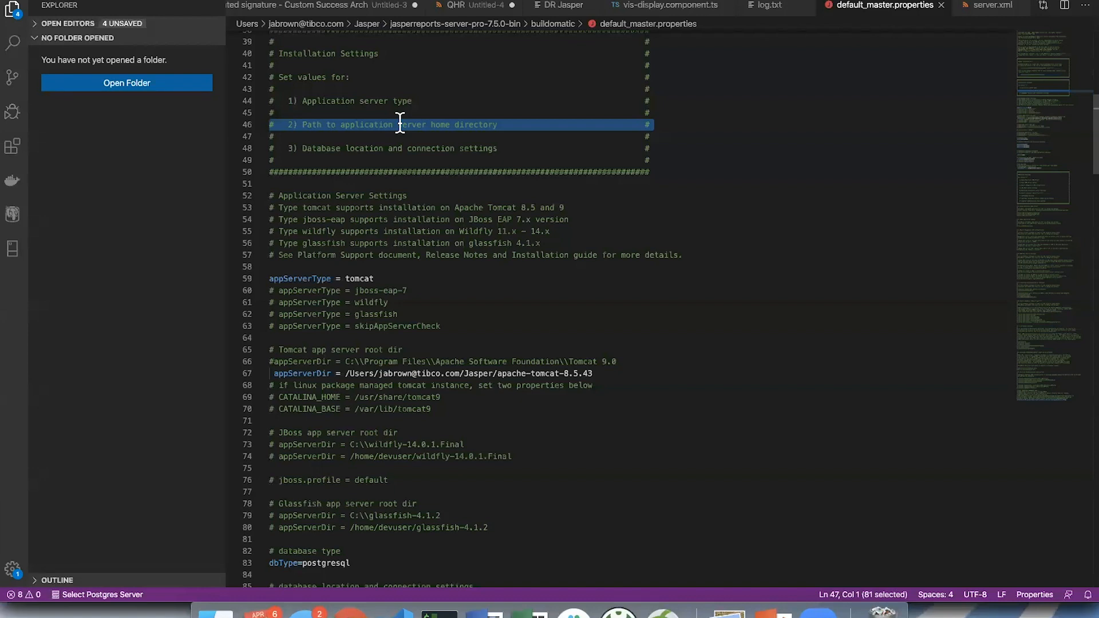
click(391, 148)
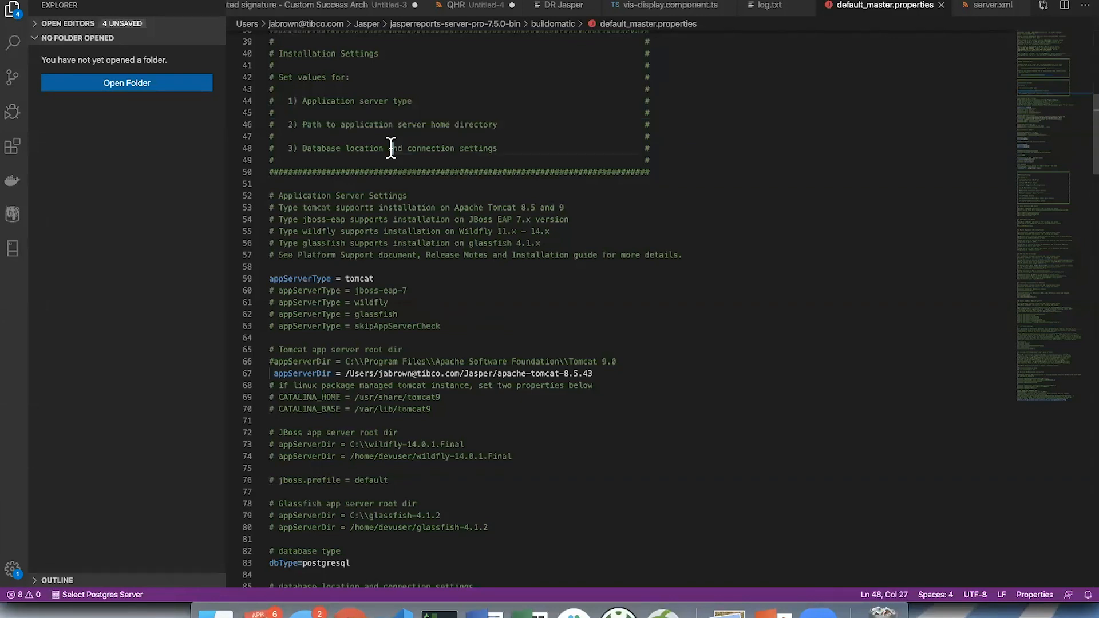
triple_click(391, 148)
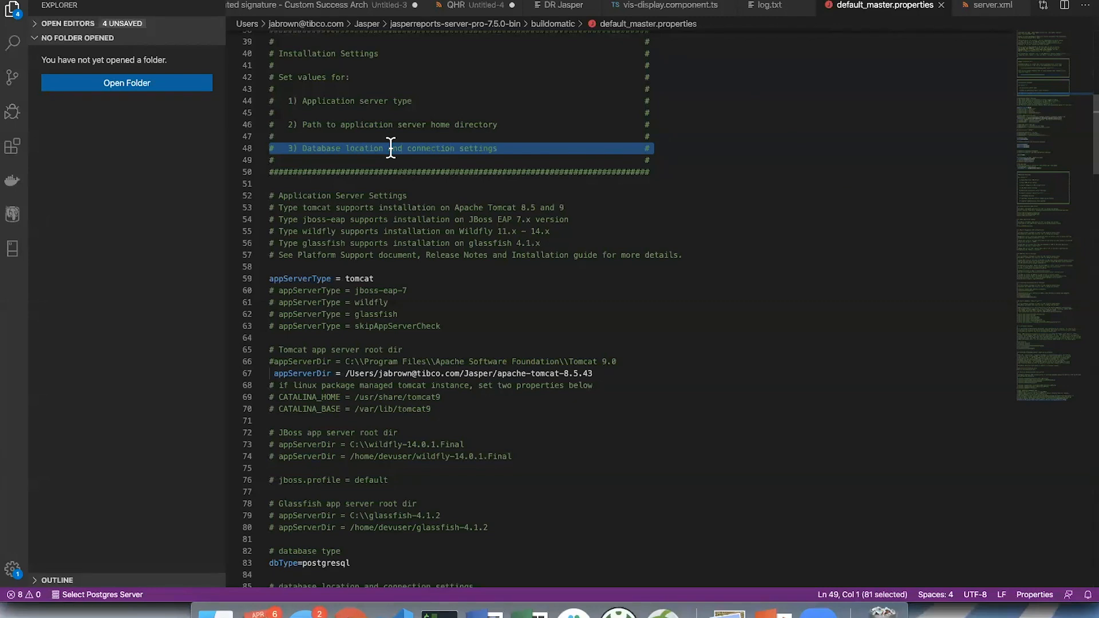
click(469, 195)
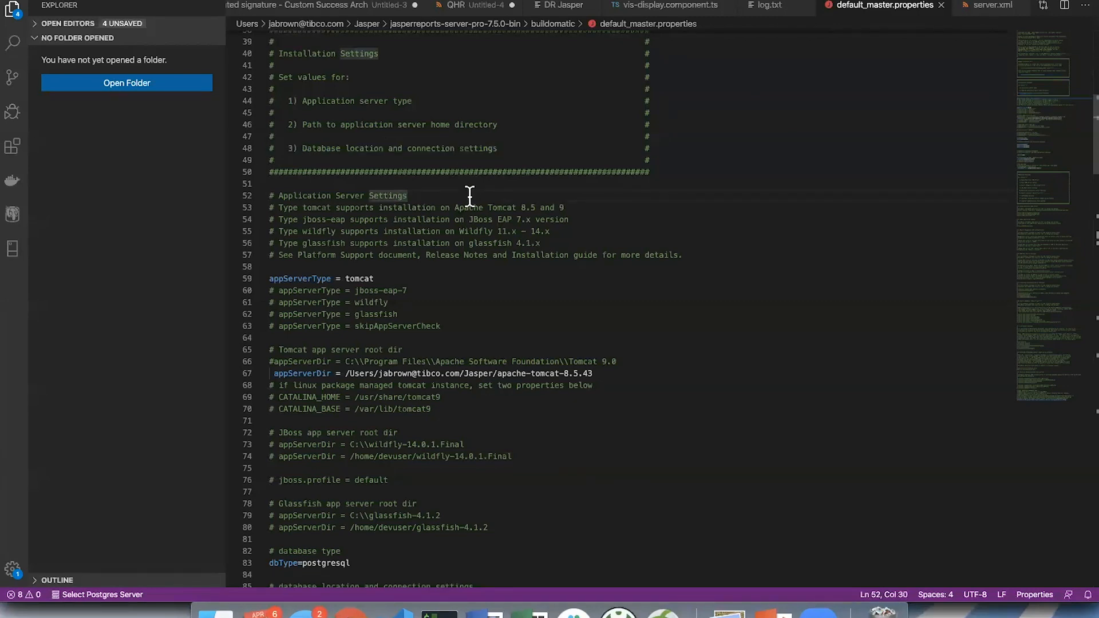
- Highlight the Application Server Settings heading and the active appServerType line, then clear the highlight
scroll(469, 195, down, 2)
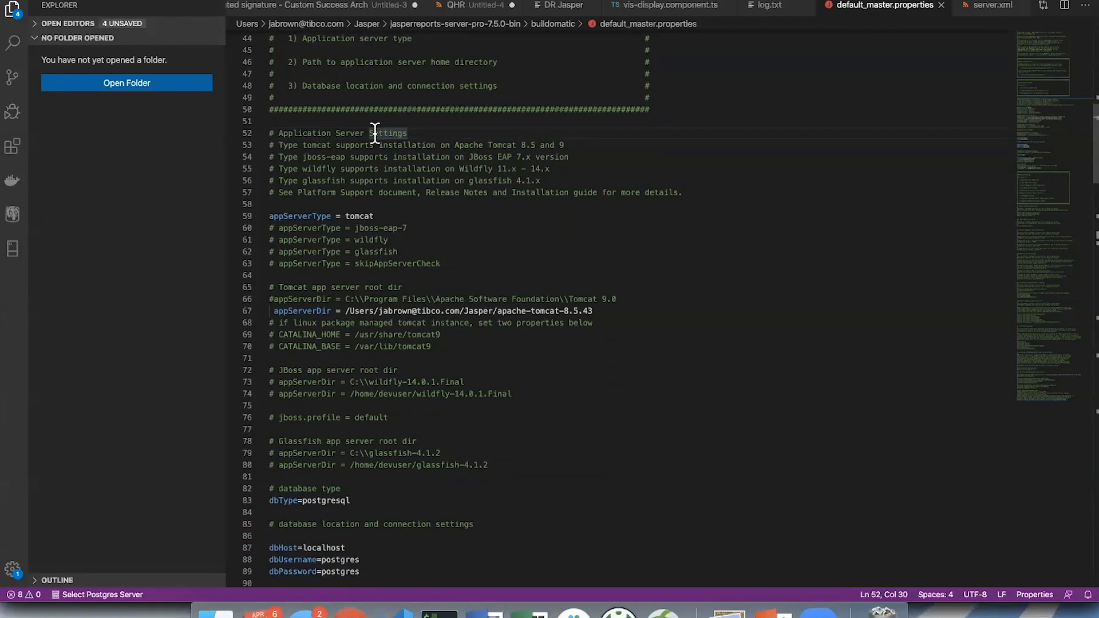
drag(277, 133, 410, 134)
triple_click(326, 216)
click(344, 216)
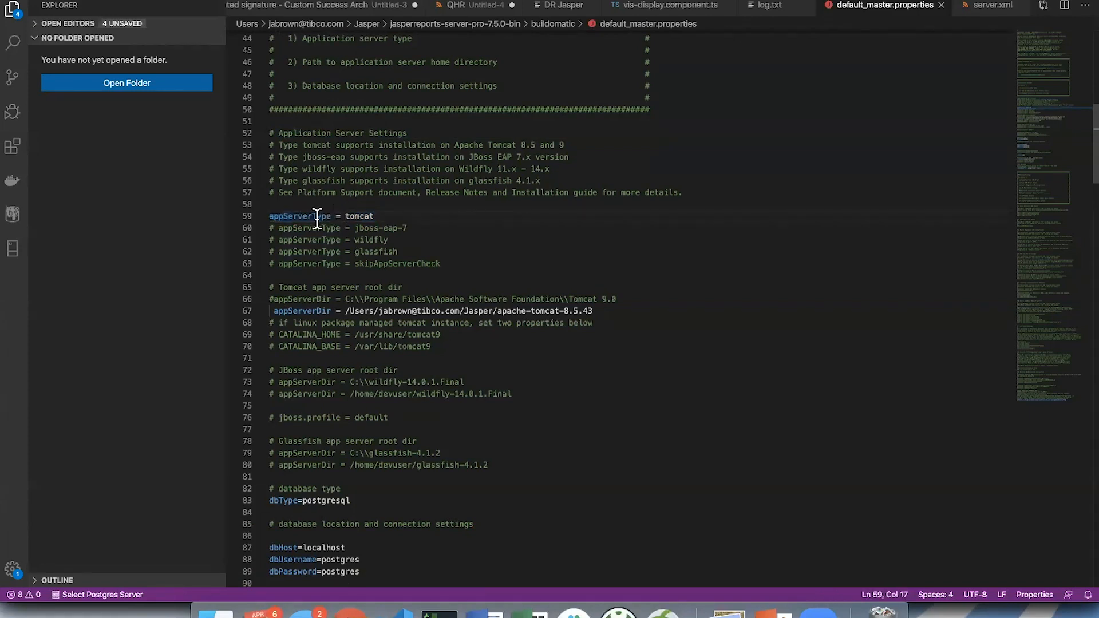
- Highlight the comments on supported application server versions, including Tomcat 8.5 and the jboss-eap, wildfly and glassfish lines, then clear the highlight
drag(274, 145, 584, 182)
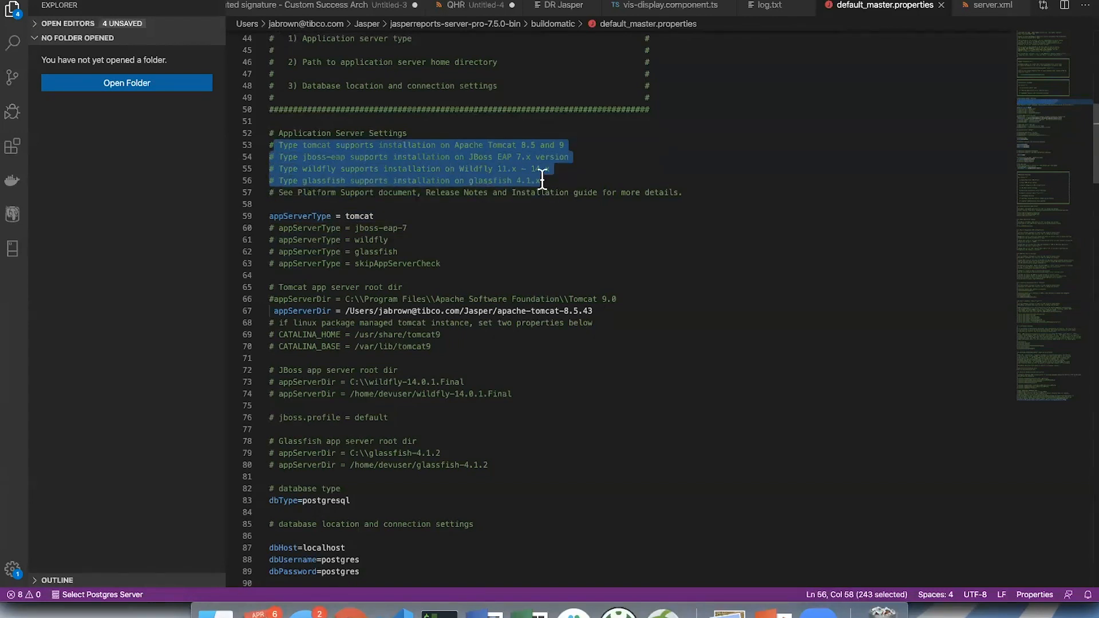
click(396, 157)
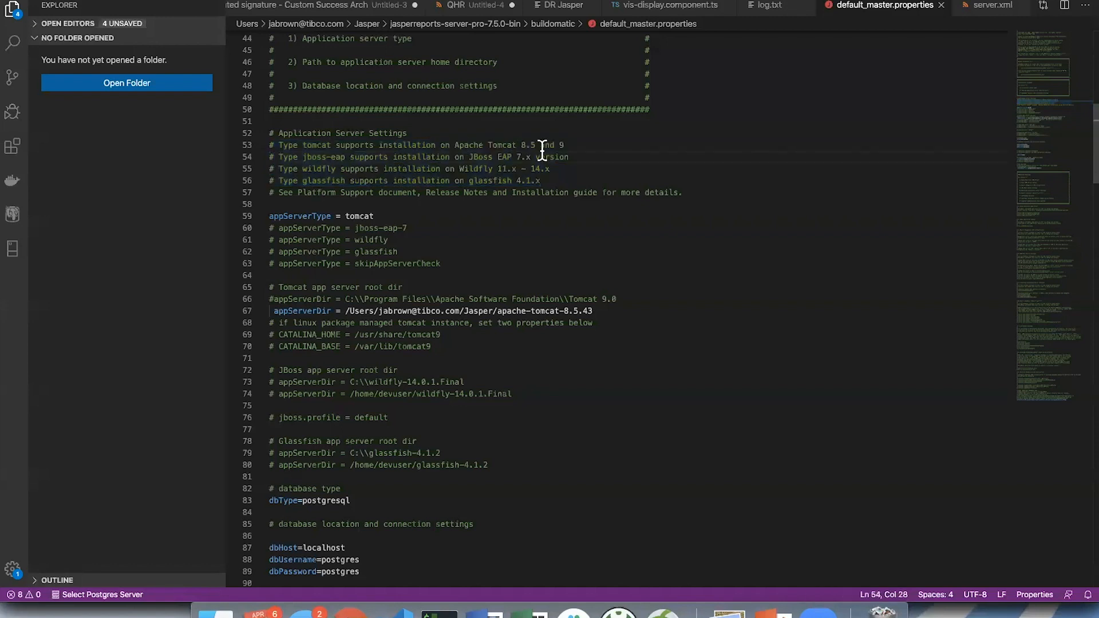
drag(521, 146, 534, 145)
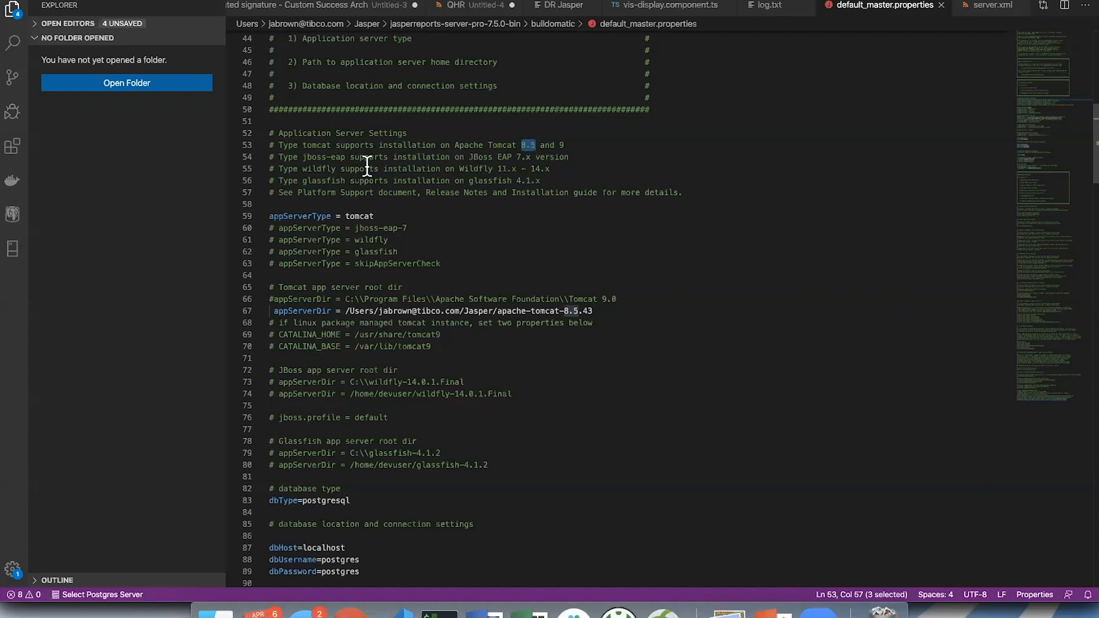
drag(297, 156, 542, 186)
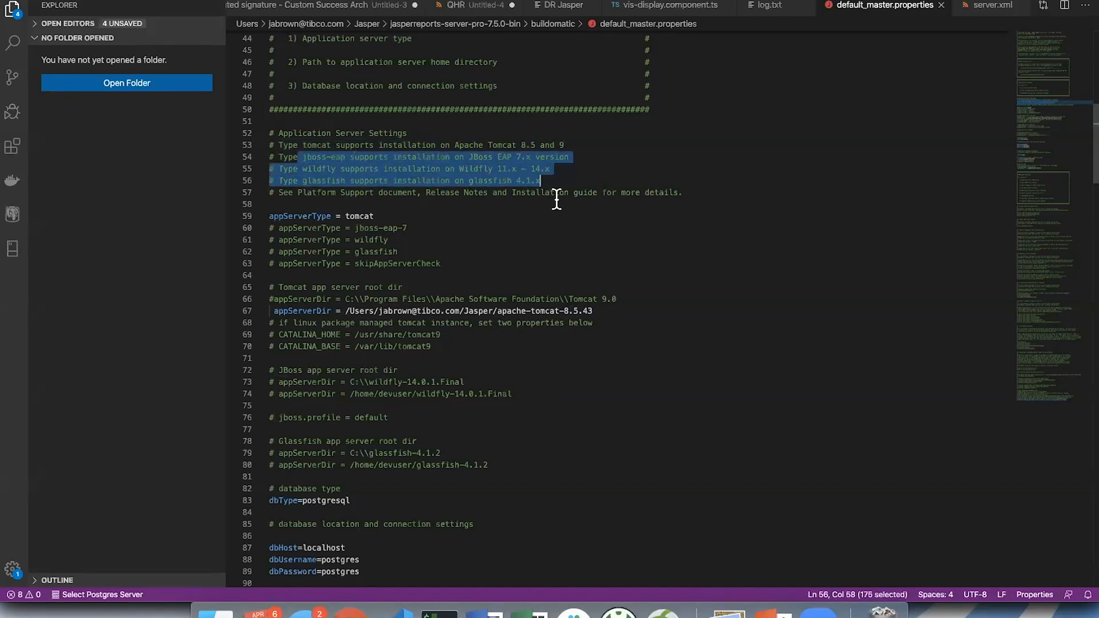
click(559, 181)
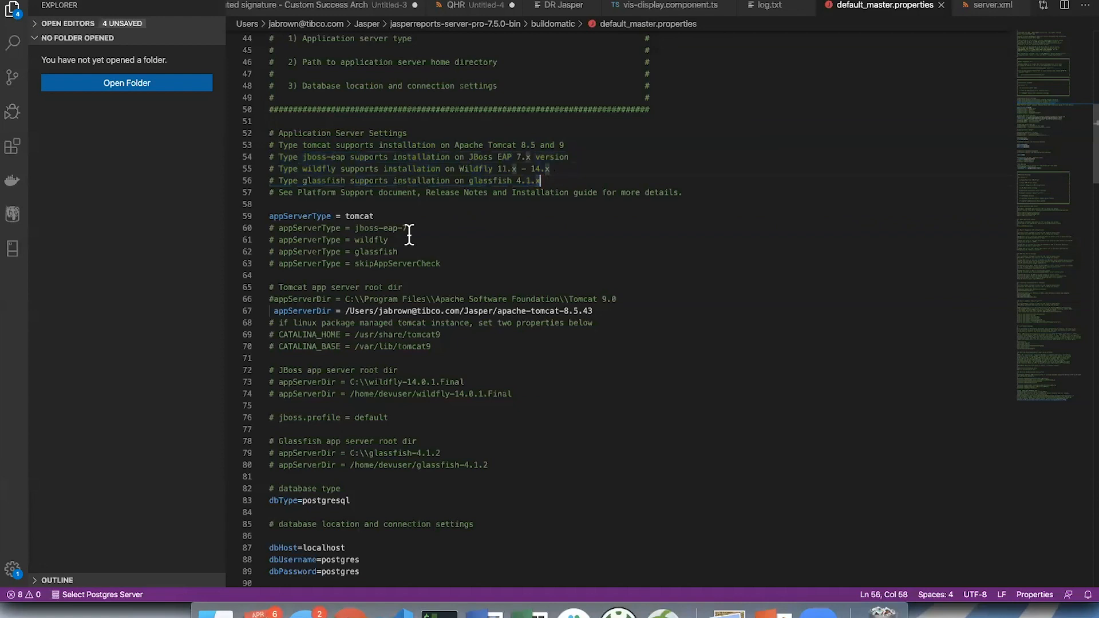
- Look over the commented-out appServerType alternatives, placing the cursor at the end of the glassfish line
scroll(394, 236, down, 2)
scroll(391, 236, down, 5)
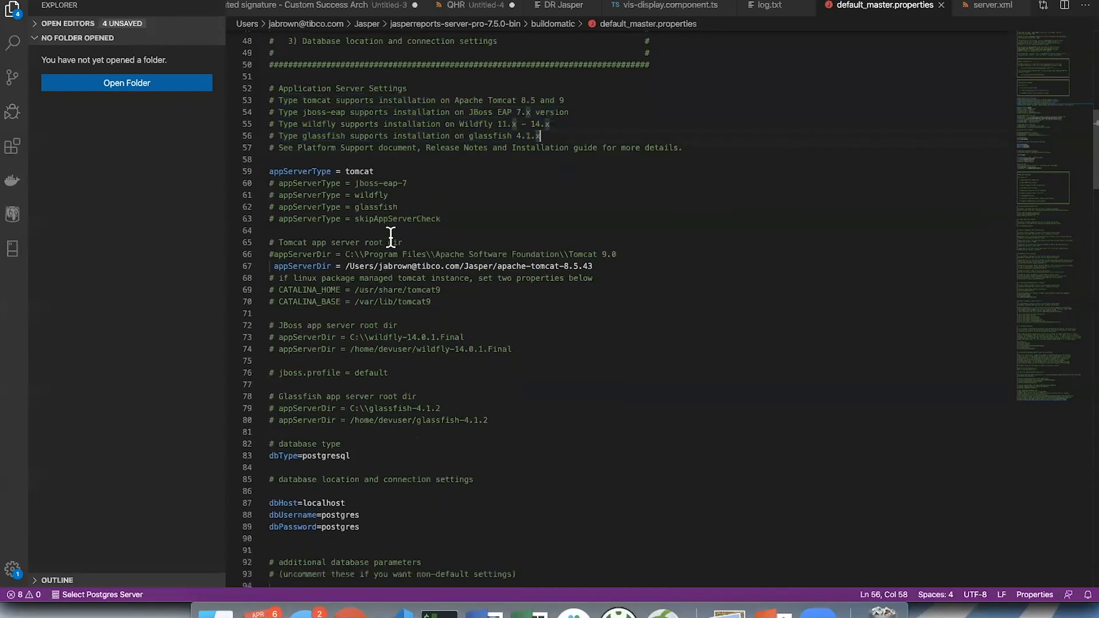
click(430, 148)
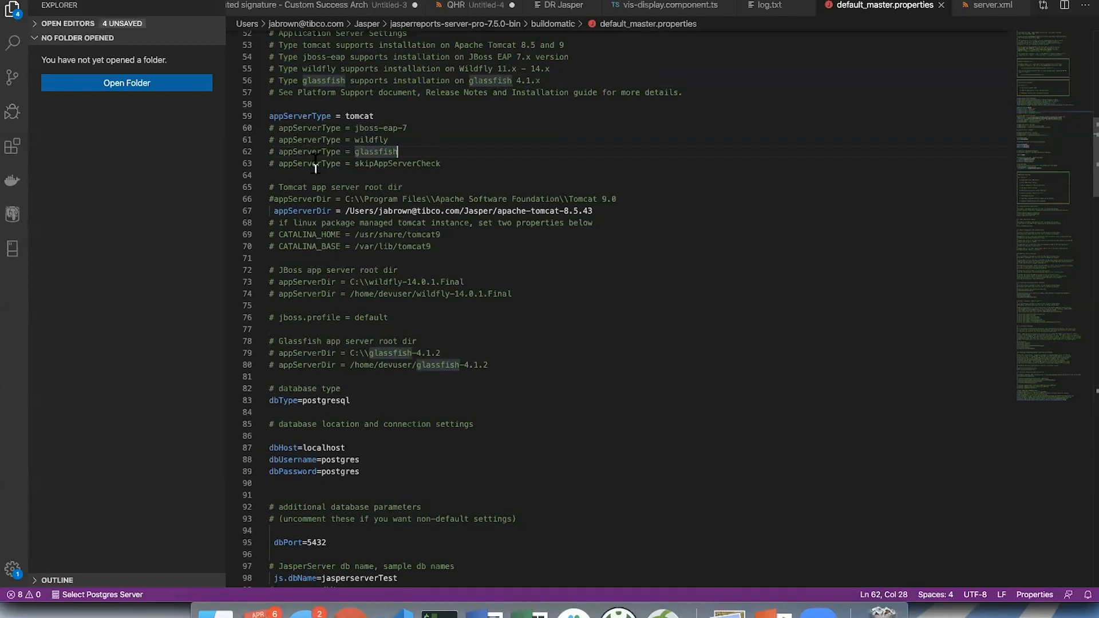
- Point out the start of the active Tomcat appServerDir line, highlight its path and the commented Windows example path, then clear the highlight
scroll(315, 166, down, 5)
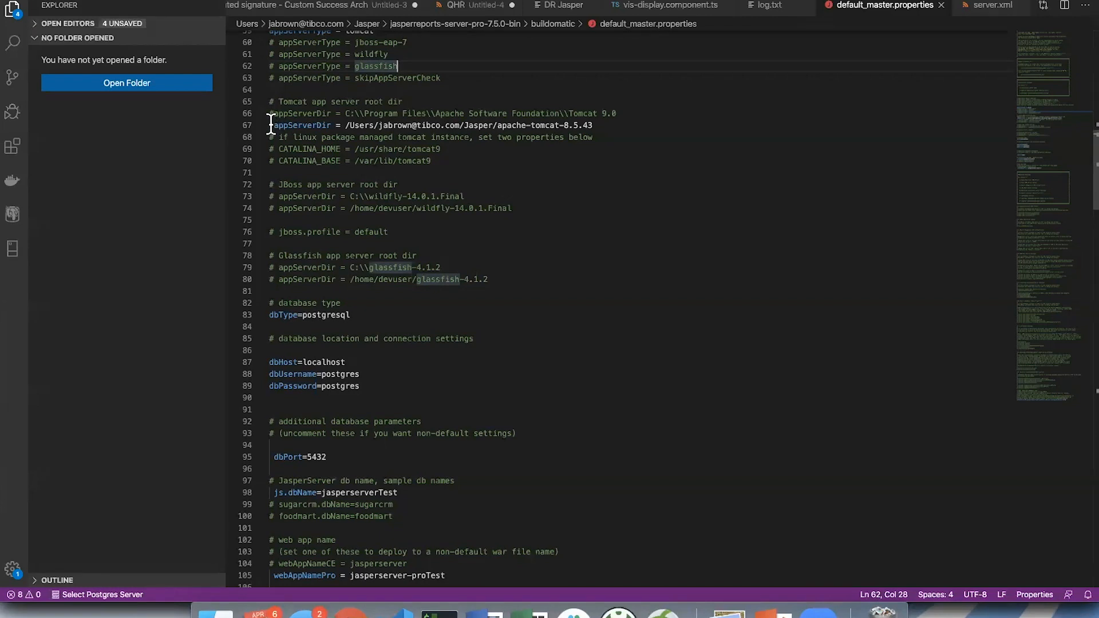
click(273, 125)
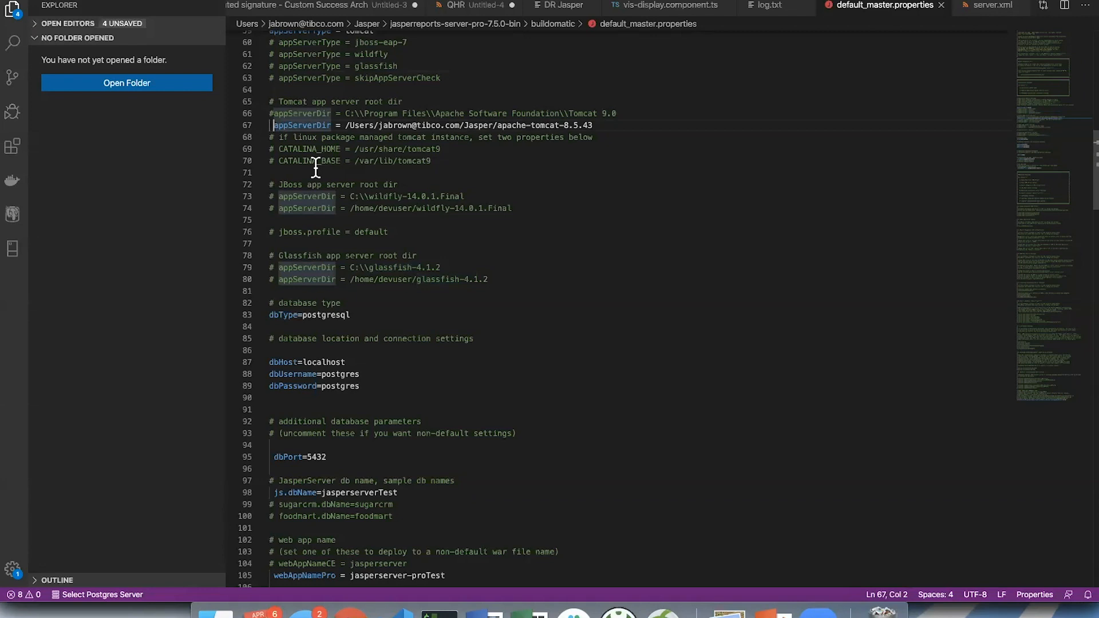
drag(346, 125, 610, 123)
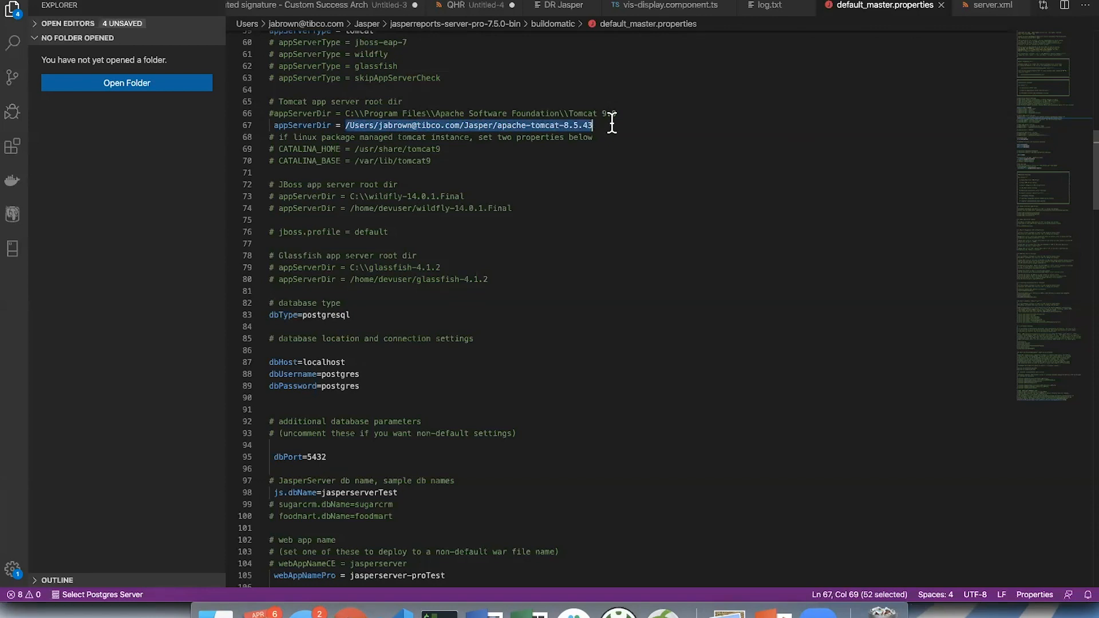
click(612, 122)
click(273, 124)
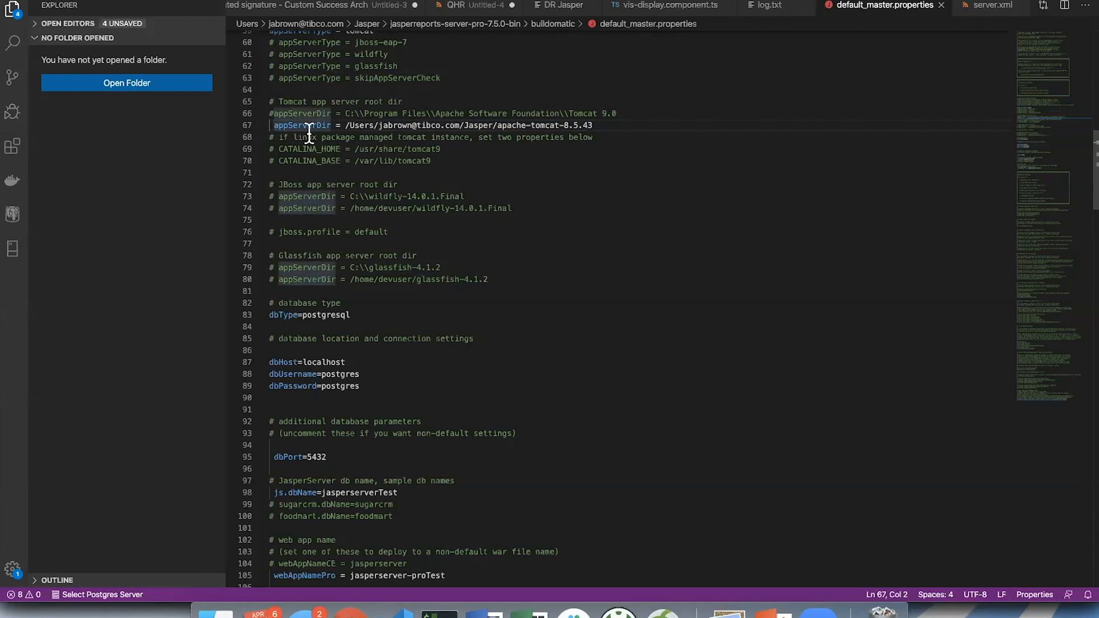
drag(345, 113, 630, 109)
click(429, 112)
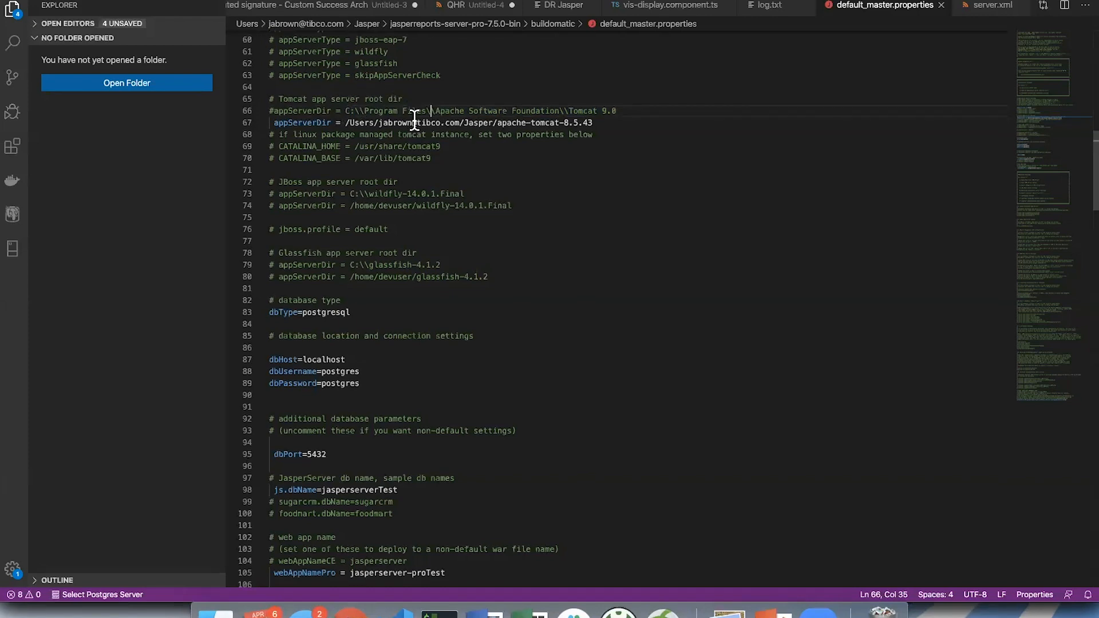
- Highlight parts of the Linux package-managed Tomcat note and the CATALINA_HOME and CATALINA_BASE lines, then clear the highlight
scroll(354, 121, down, 1)
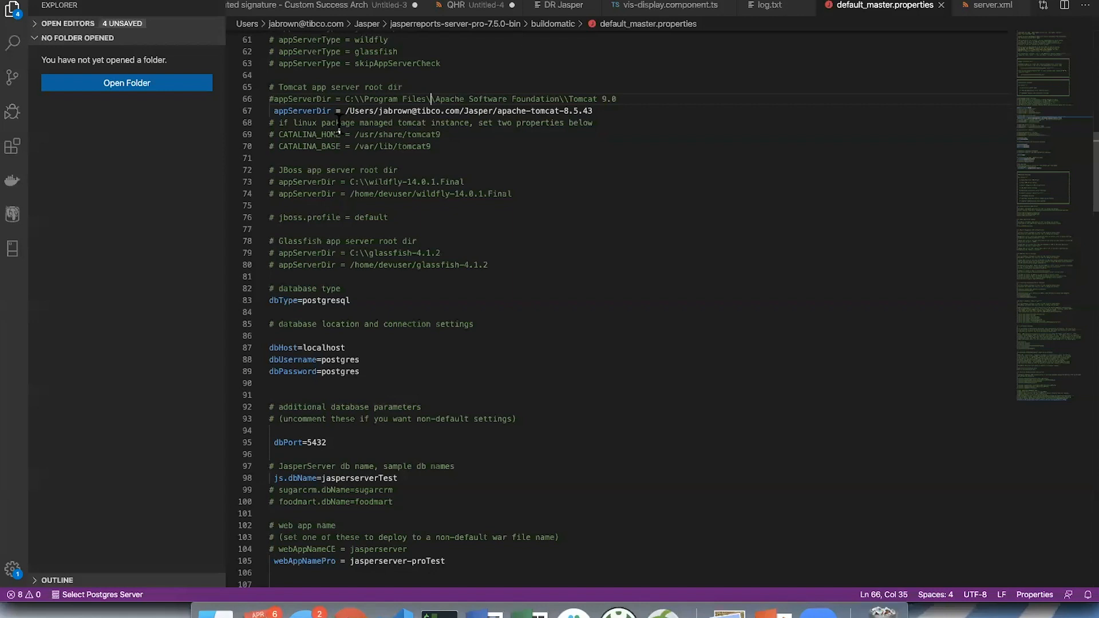
drag(314, 124, 350, 123)
click(375, 122)
double_click(366, 134)
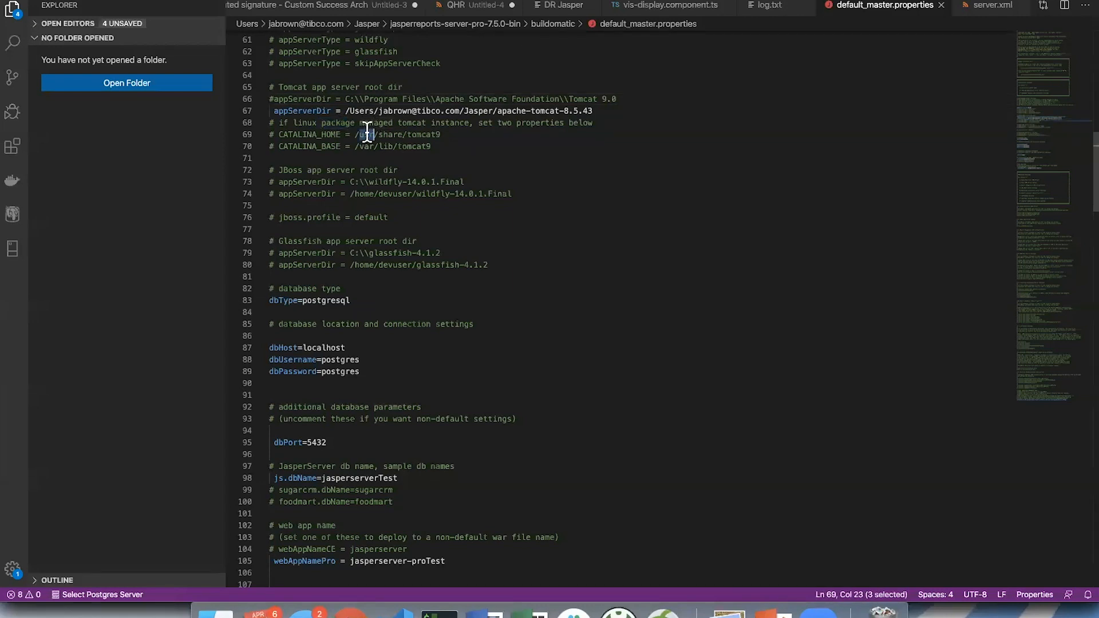
click(273, 110)
drag(279, 135, 456, 146)
click(456, 146)
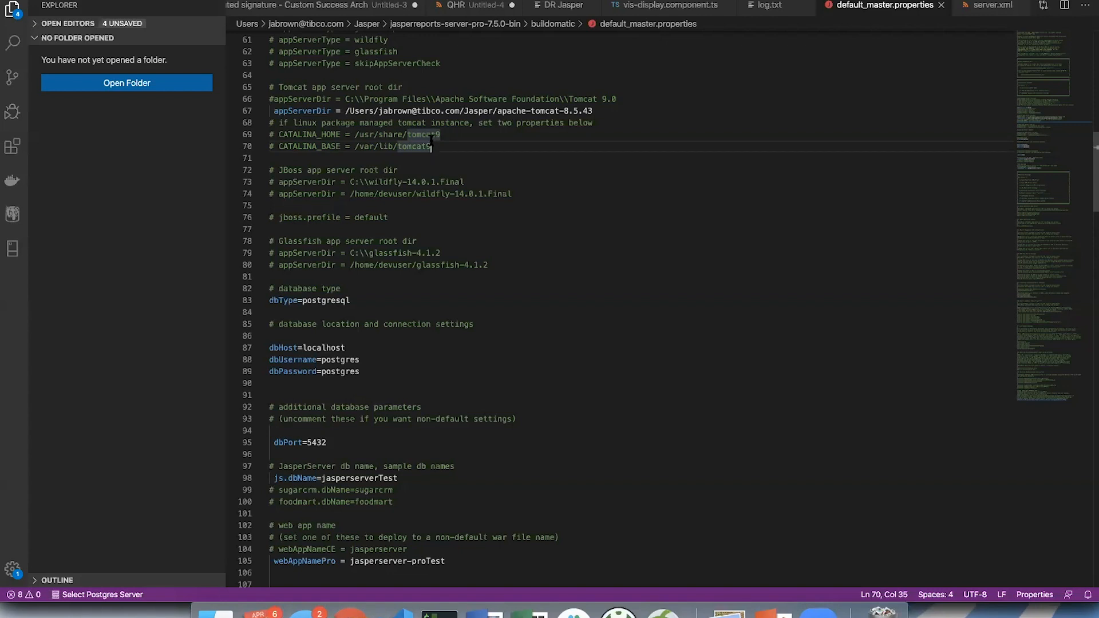
- Highlight the commented JBoss and Glassfish root directory settings, then clear the highlight
scroll(431, 140, down, 3)
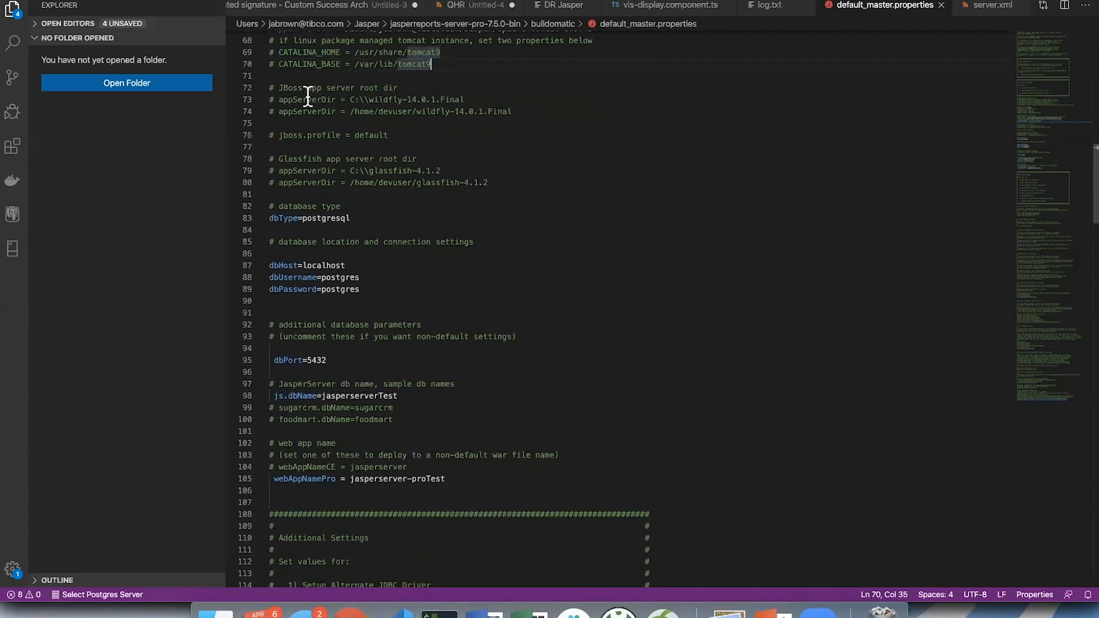
drag(270, 89, 493, 181)
click(492, 180)
- Highlight the dbType value under the database type comment, then clear the highlight
scroll(505, 189, down, 1)
scroll(505, 188, down, 3)
scroll(505, 188, down, 3)
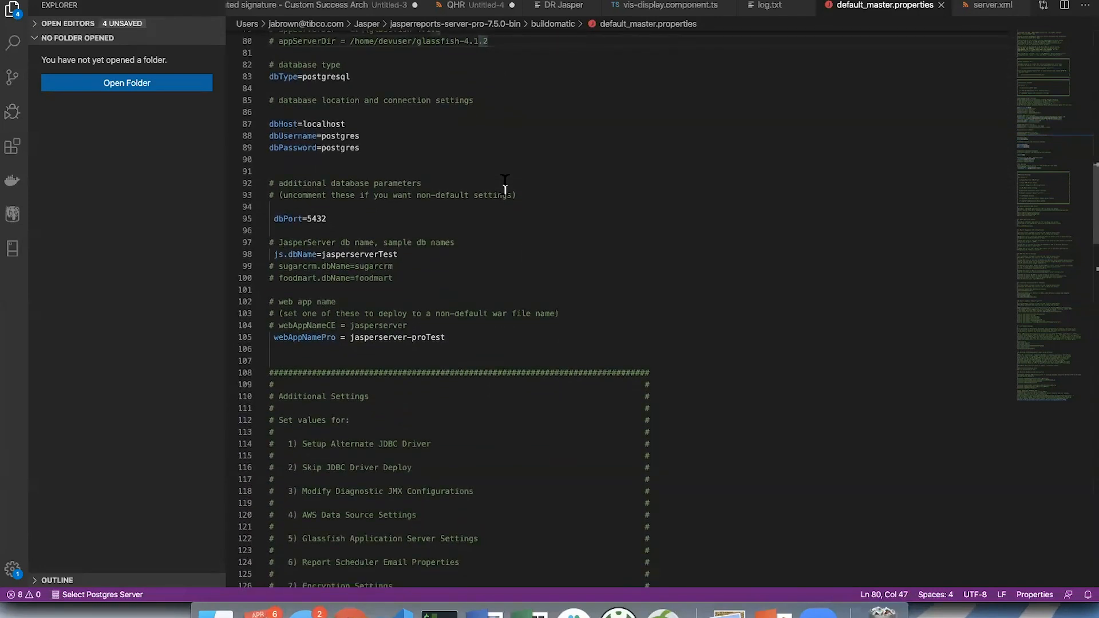
scroll(505, 189, down, 1)
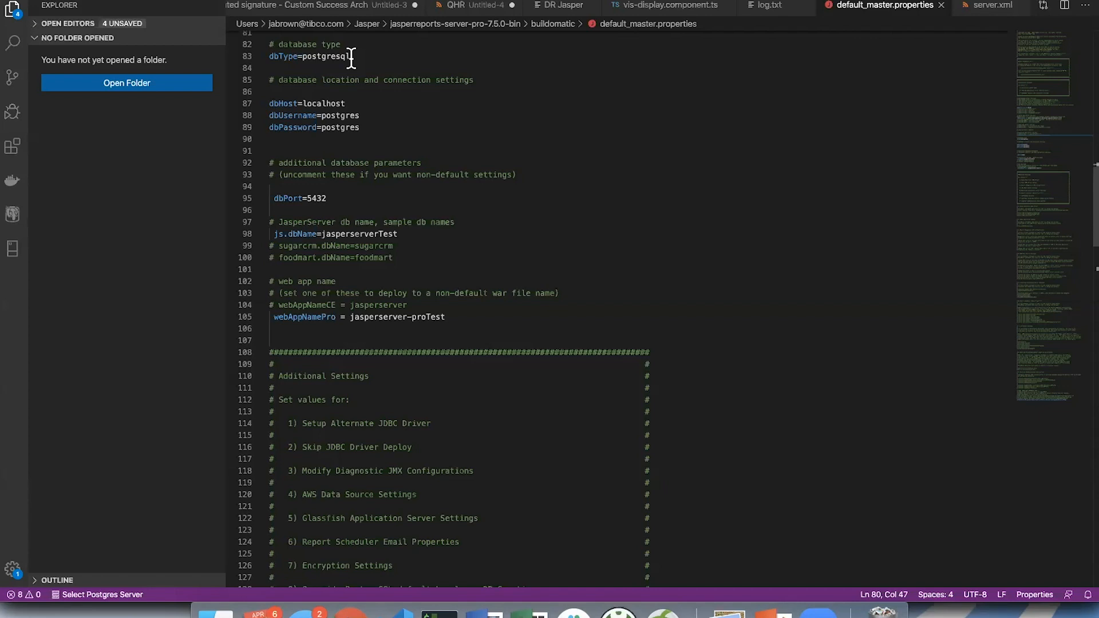
double_click(327, 57)
click(329, 57)
- Highlight the dbHost, dbUsername and dbPassword values in the database connection settings one after another, then clear the highlight
click(356, 105)
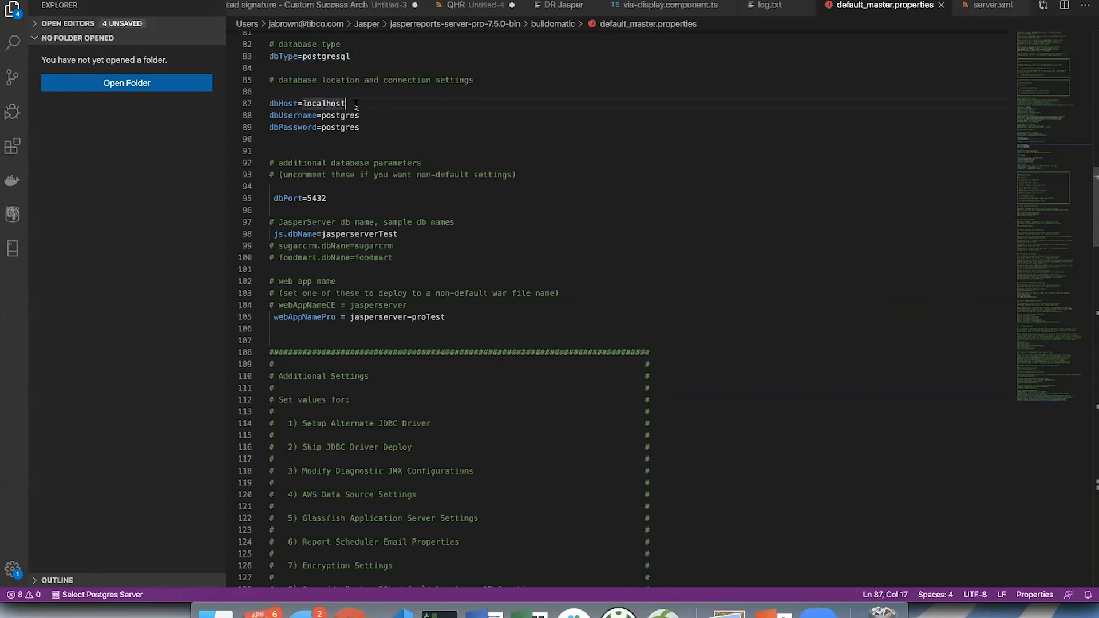
double_click(327, 103)
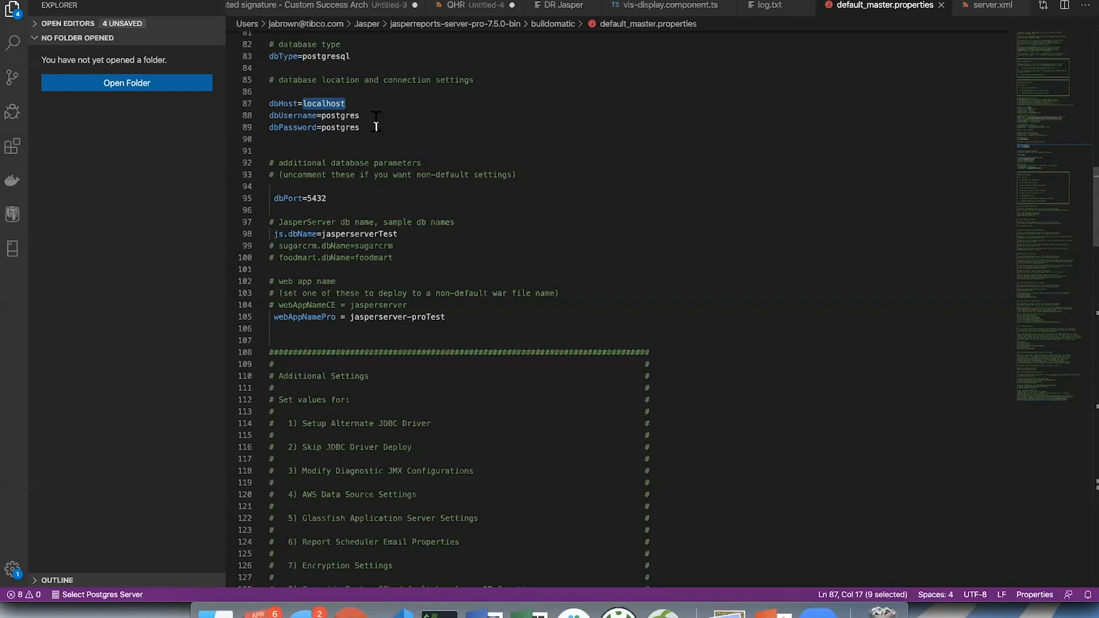
double_click(345, 116)
double_click(345, 129)
click(377, 129)
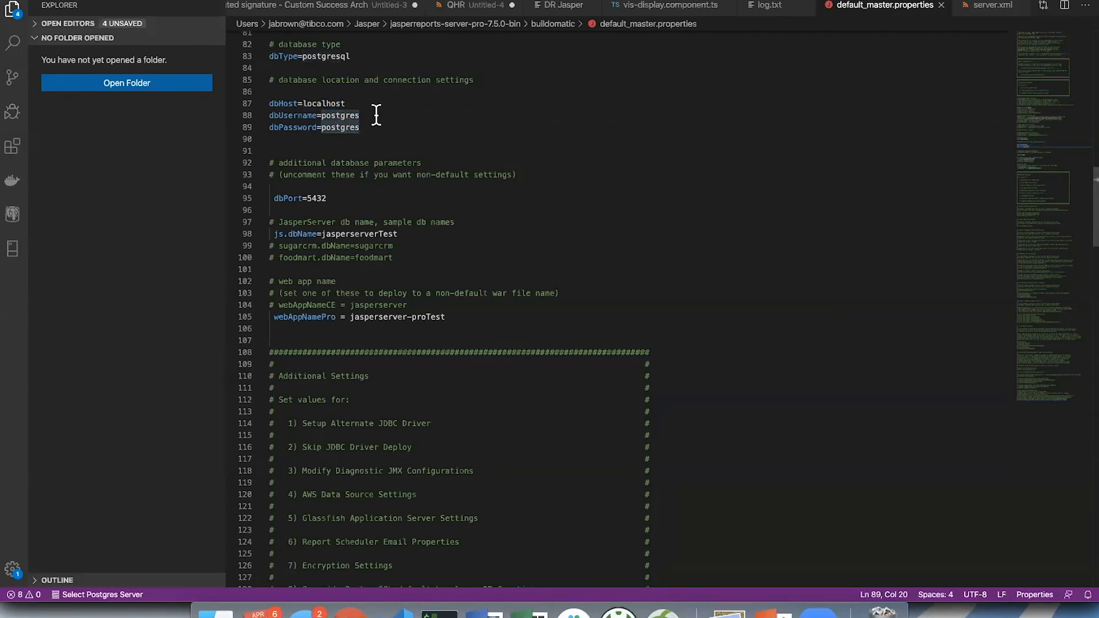
- Point out the start of the dbPort line under the additional database parameters and highlight its port value
scroll(376, 115, down, 2)
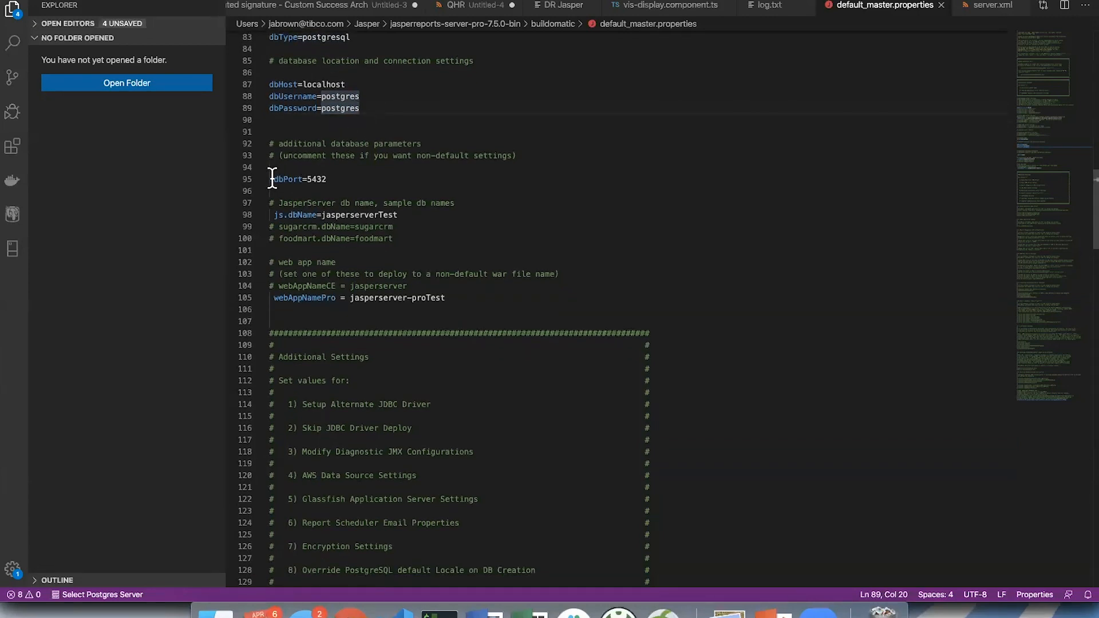
click(272, 179)
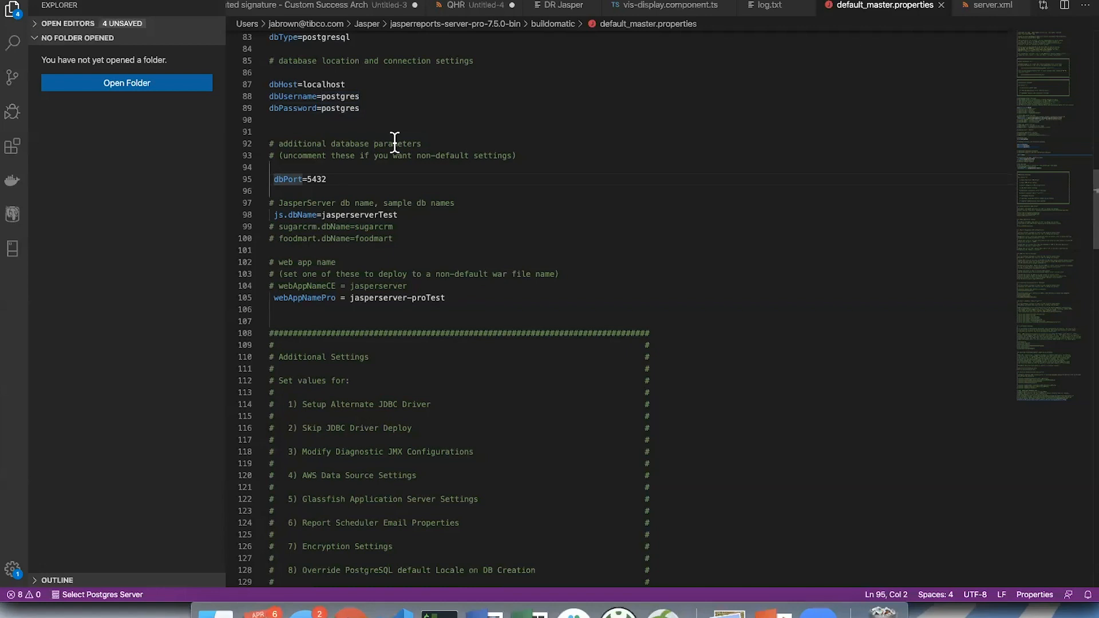
click(348, 179)
click(308, 179)
drag(308, 179, 331, 179)
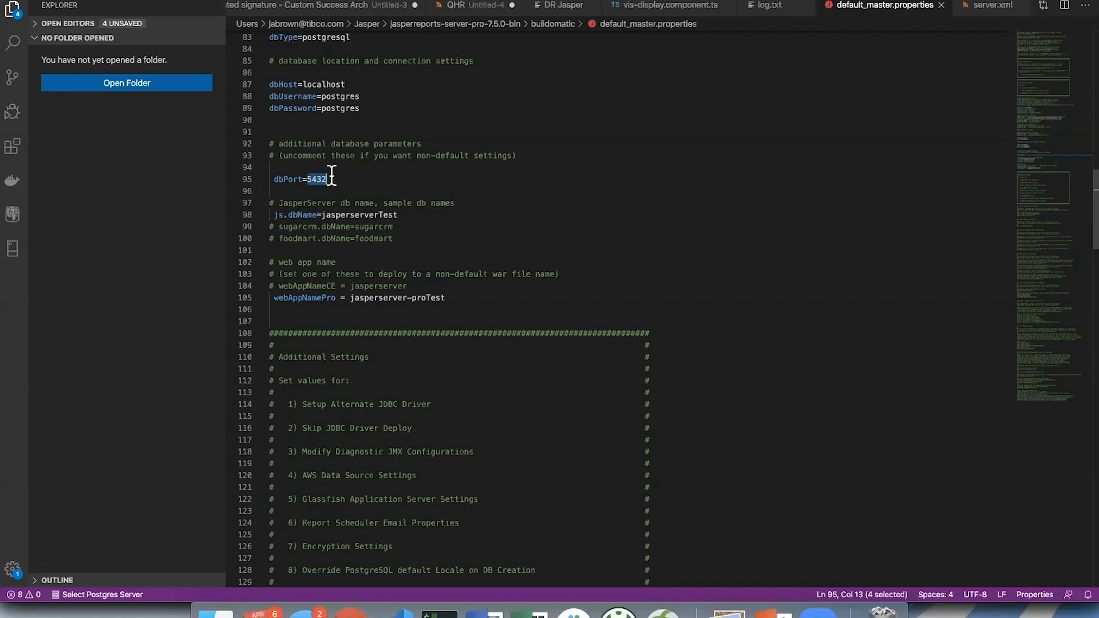
- Highlight the dbHost value and the dbPort value once more, then clear the highlight
double_click(329, 84)
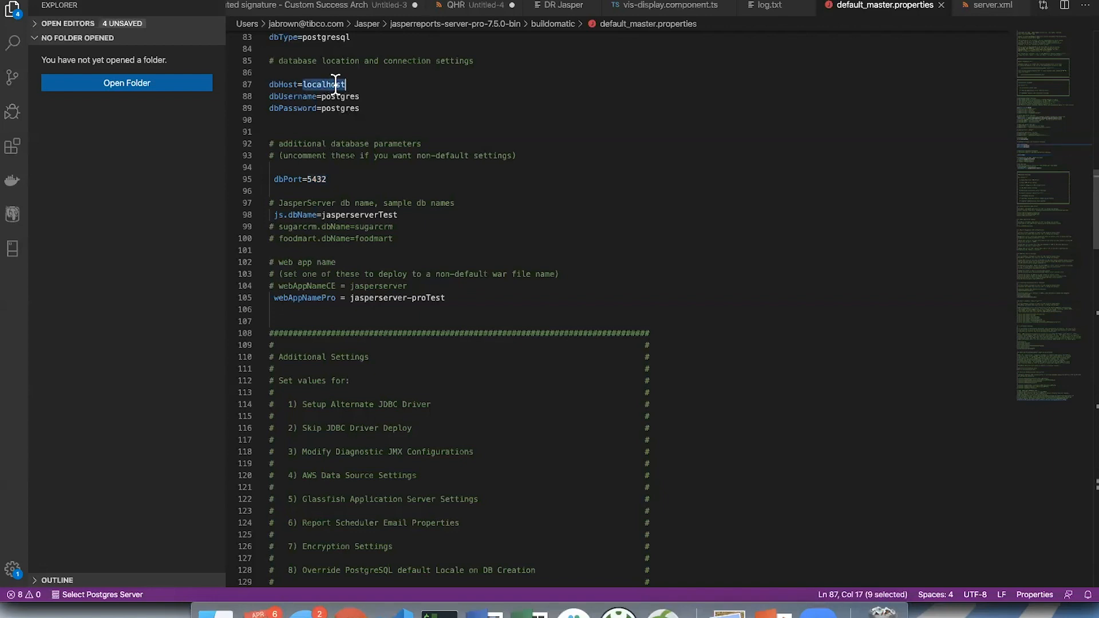
click(329, 179)
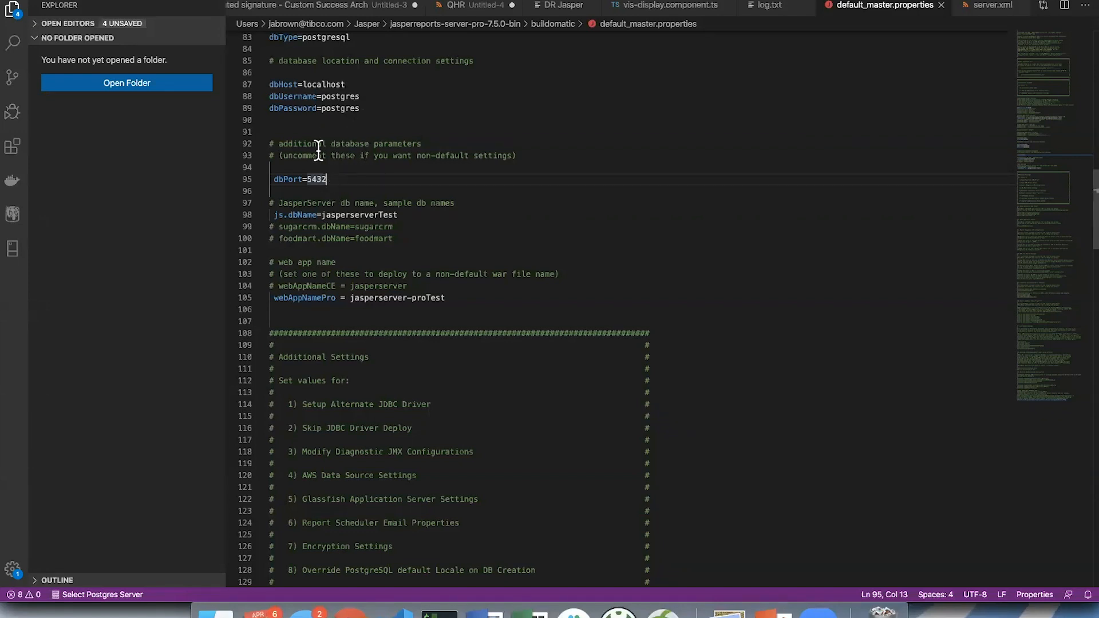
double_click(319, 179)
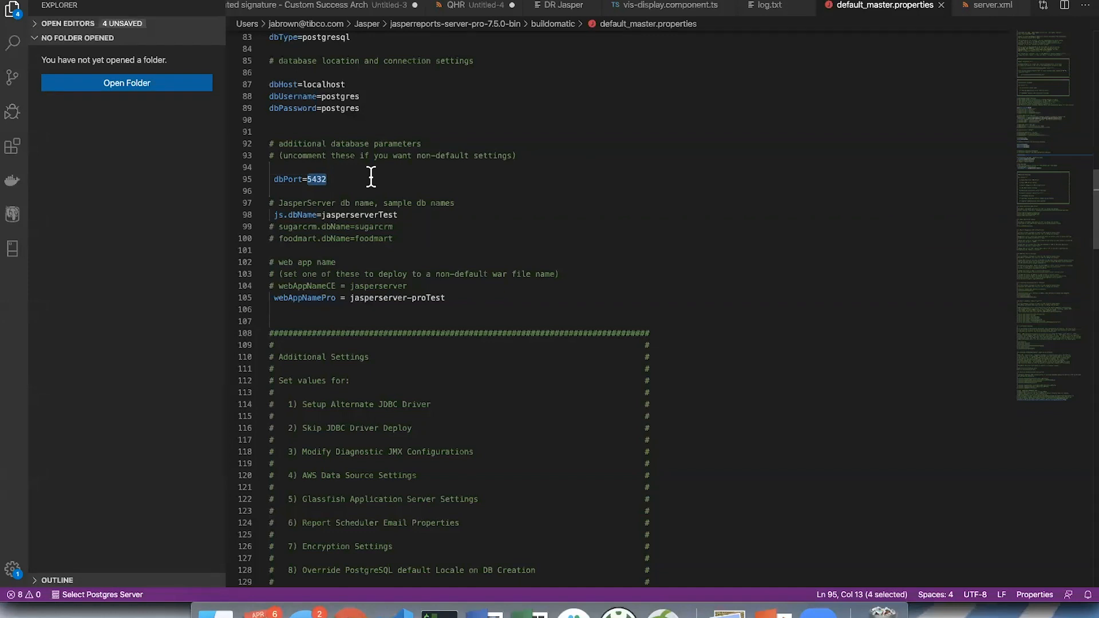
click(400, 179)
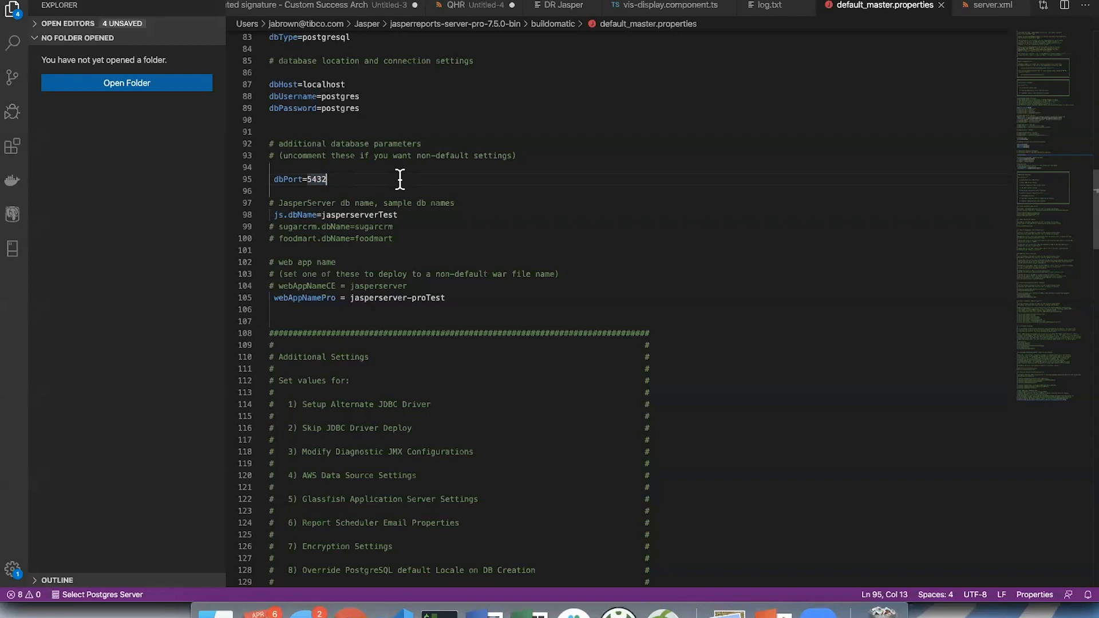
- Point out the js.dbName line under the sample database names and the webAppNamePro line under the web app name comment
scroll(399, 178, down, 1)
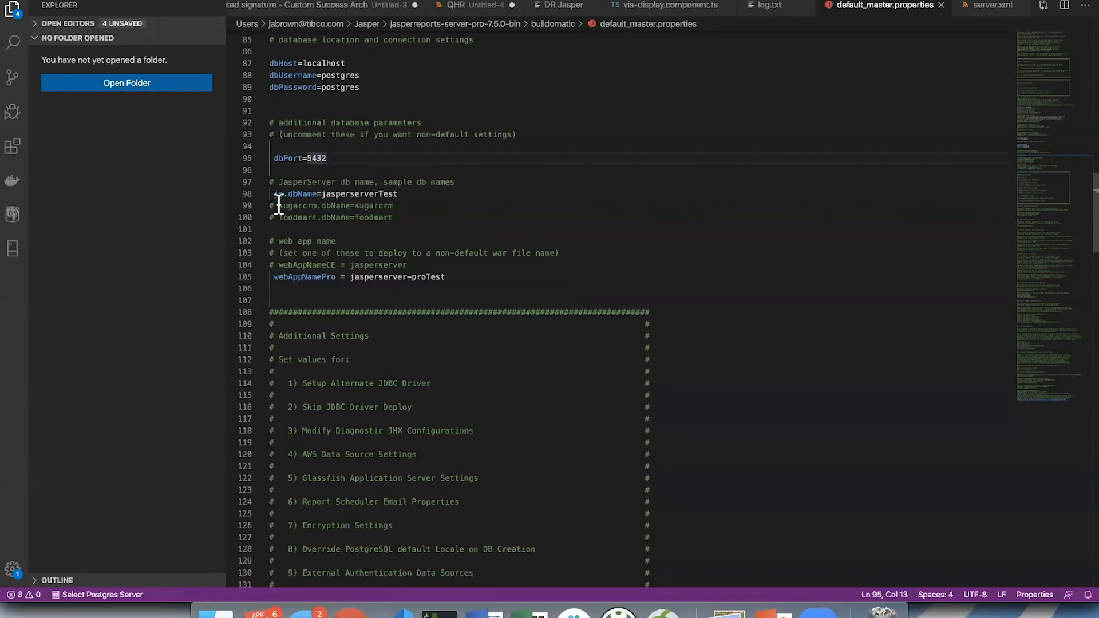
click(273, 288)
click(279, 194)
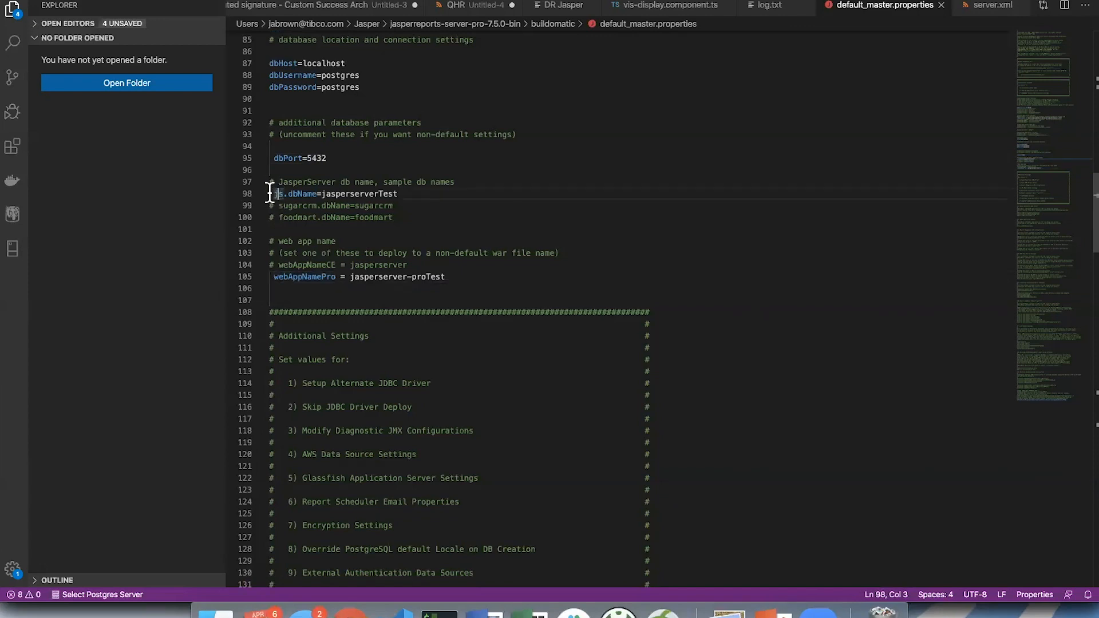
click(273, 276)
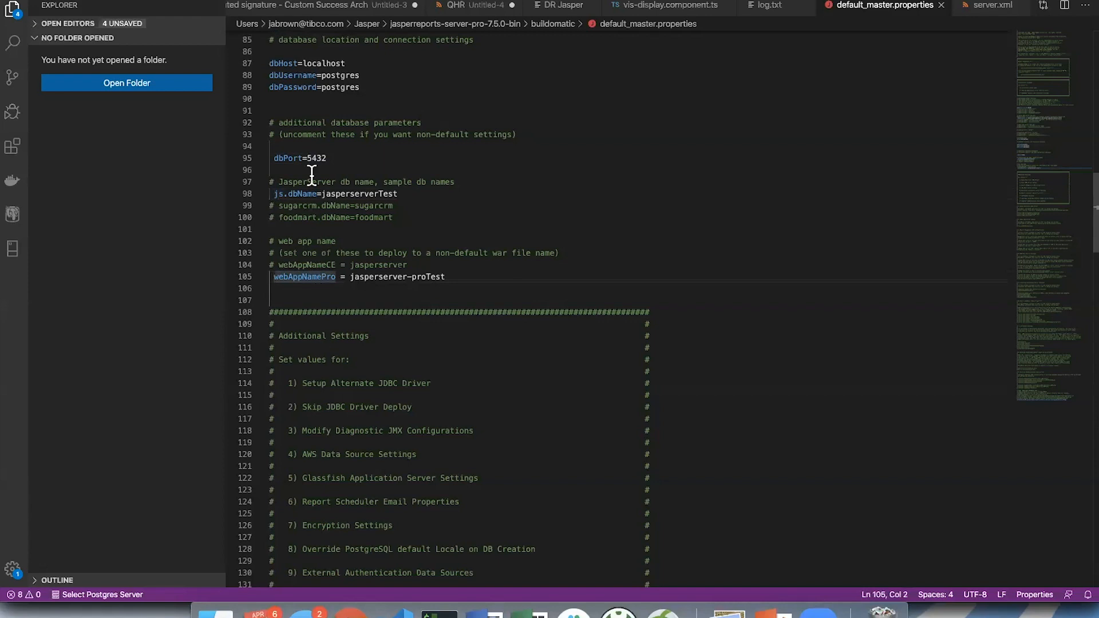
- Remove the Test suffix from the js.dbName and webAppNamePro values, leaving jasperserver and jasperserver-pro
drag(378, 194, 399, 194)
key(BackSpace)
click(454, 277)
key(BackSpace)
key(BackSpace)
key(BackSpace)
key(BackSpace)
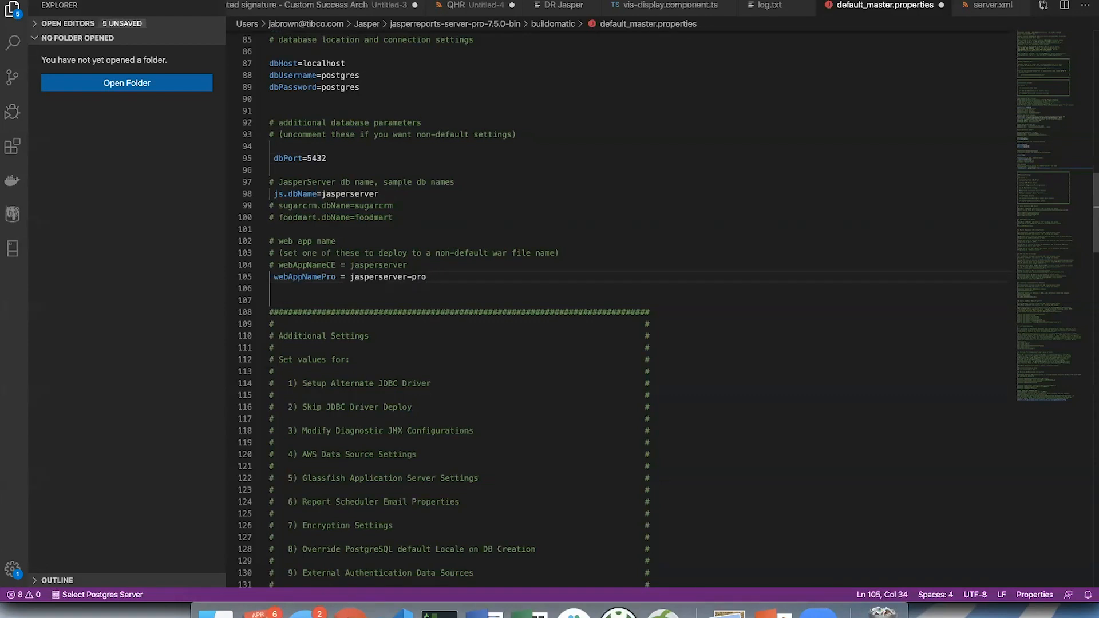
- Set js.dbName to jasperserverDrJasper, highlight the added suffix and the whole database name, and clear the highlight
click(392, 198)
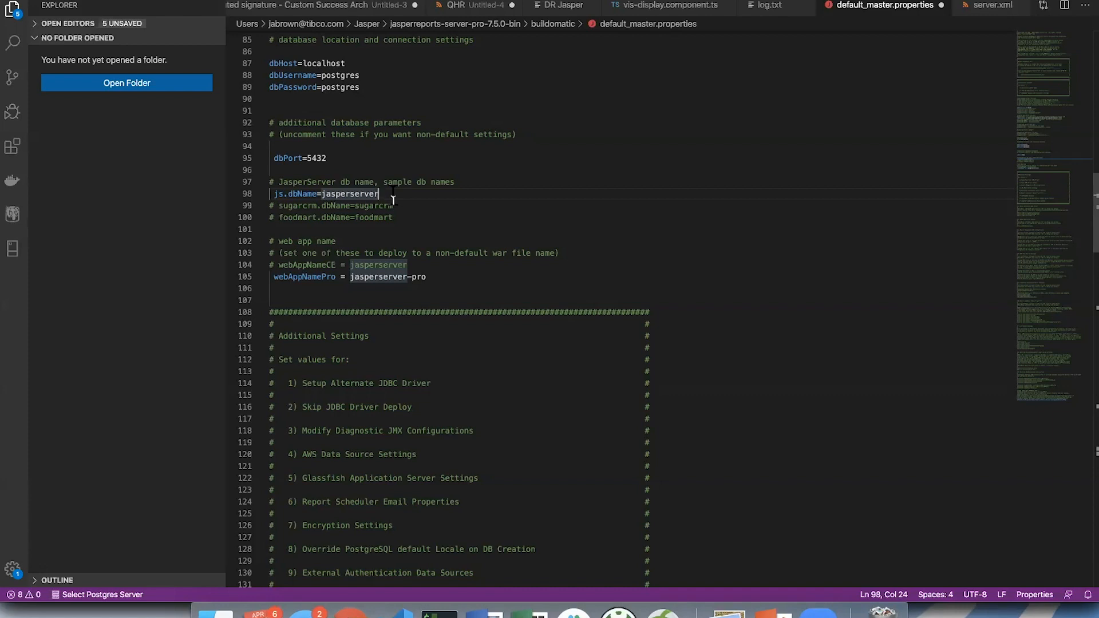
text(DrJasper)
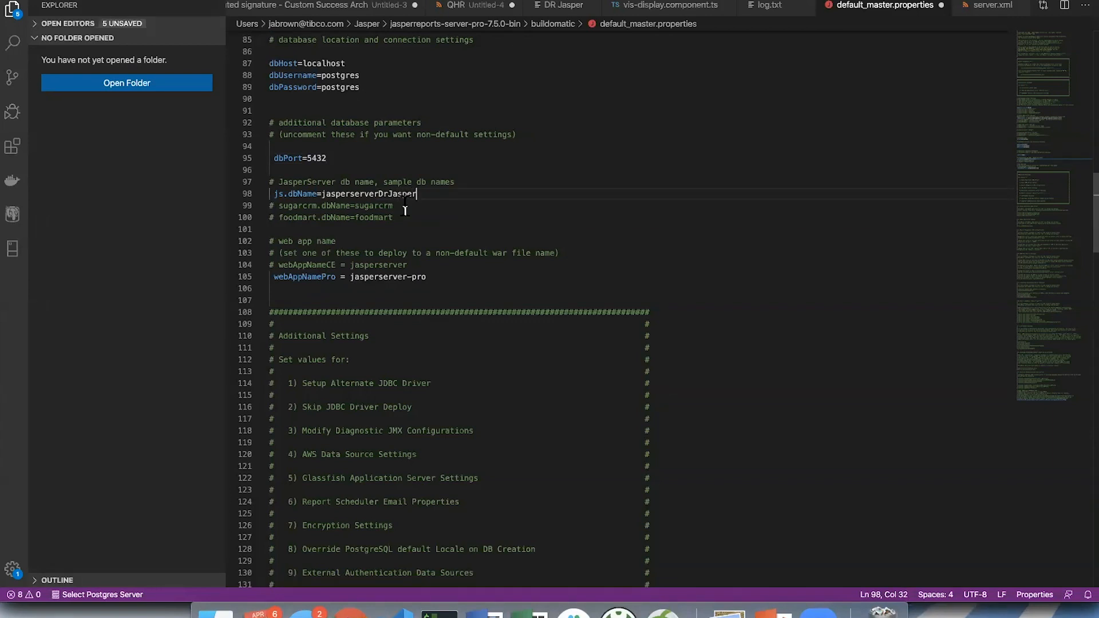
click(376, 193)
drag(377, 193, 424, 192)
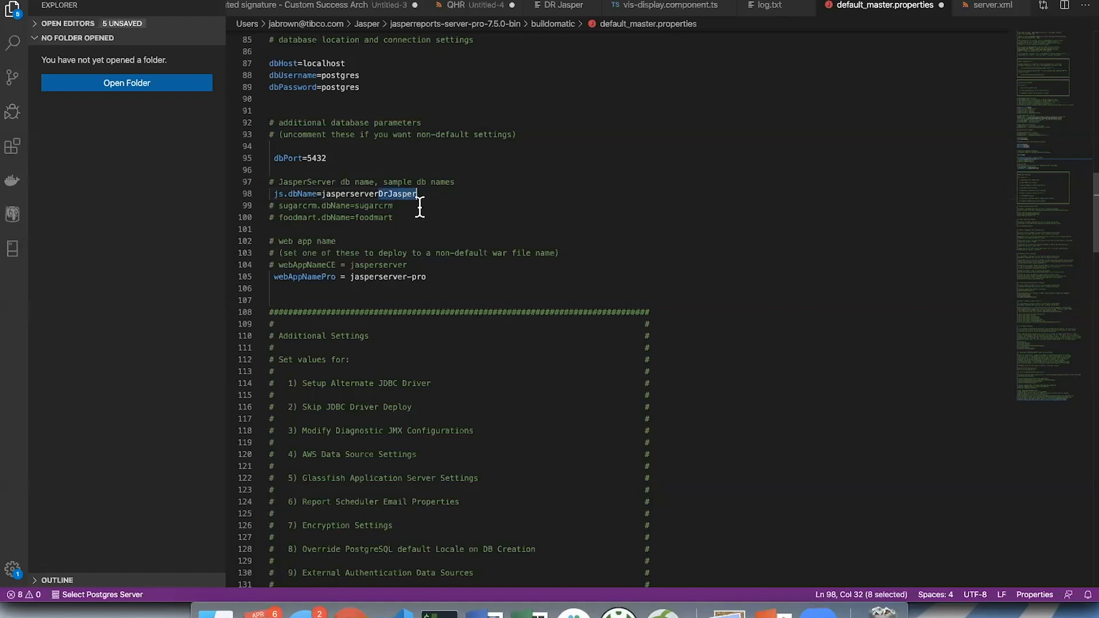
click(423, 206)
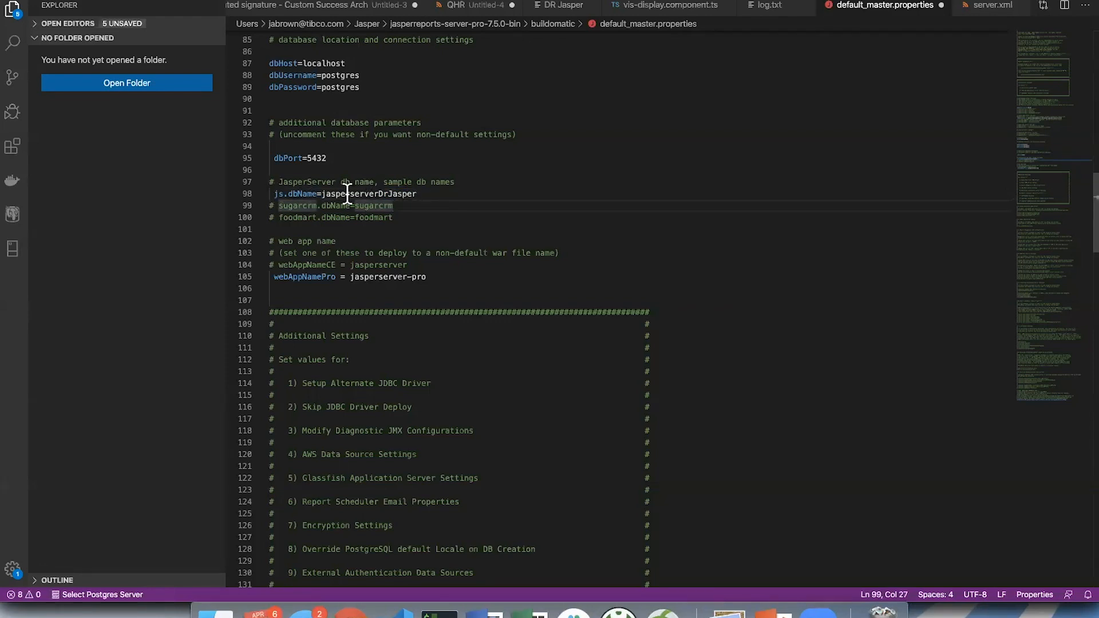
double_click(323, 195)
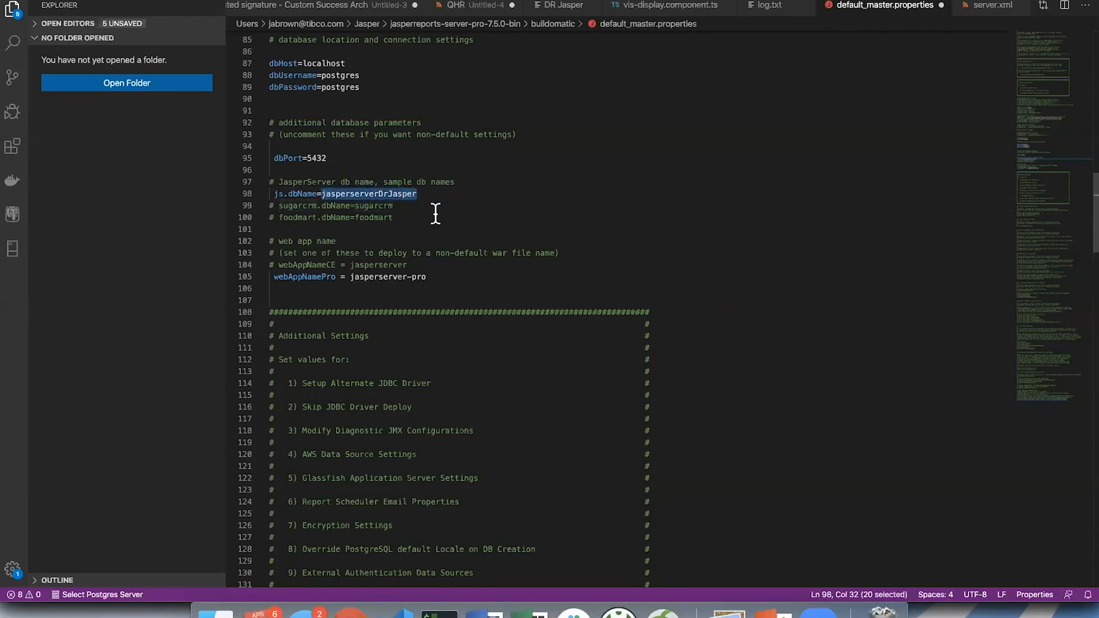
click(435, 215)
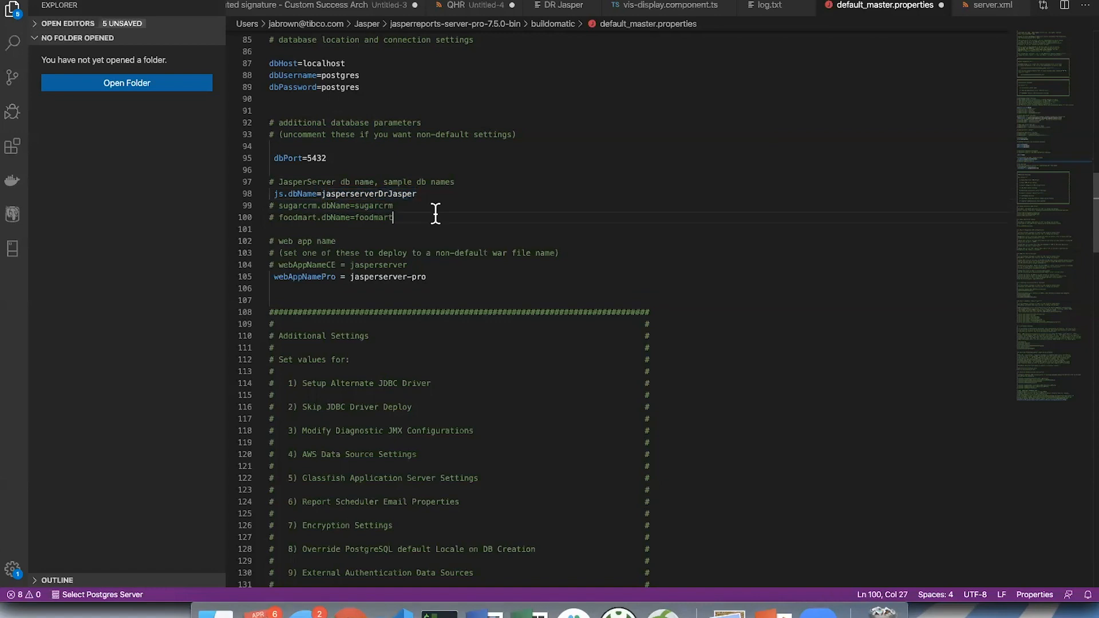
- Set webAppNamePro to jasperserver-proDrJasper, and highlight the CE ending of webAppNameCE and the webAppNamePro property name
click(441, 276)
text(DrJasper)
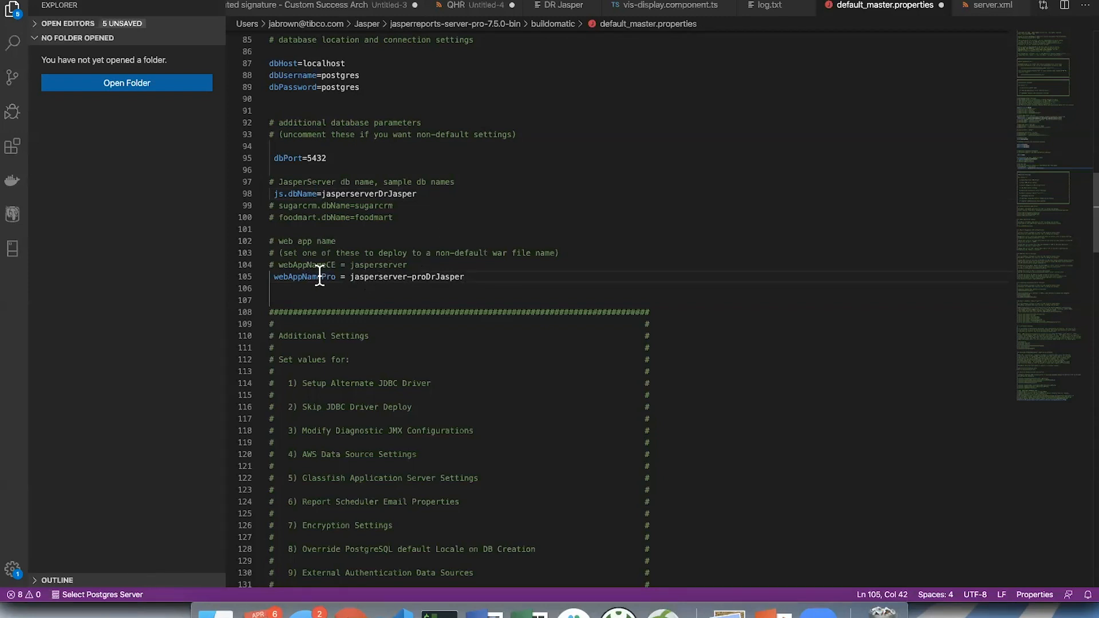
drag(326, 264, 334, 264)
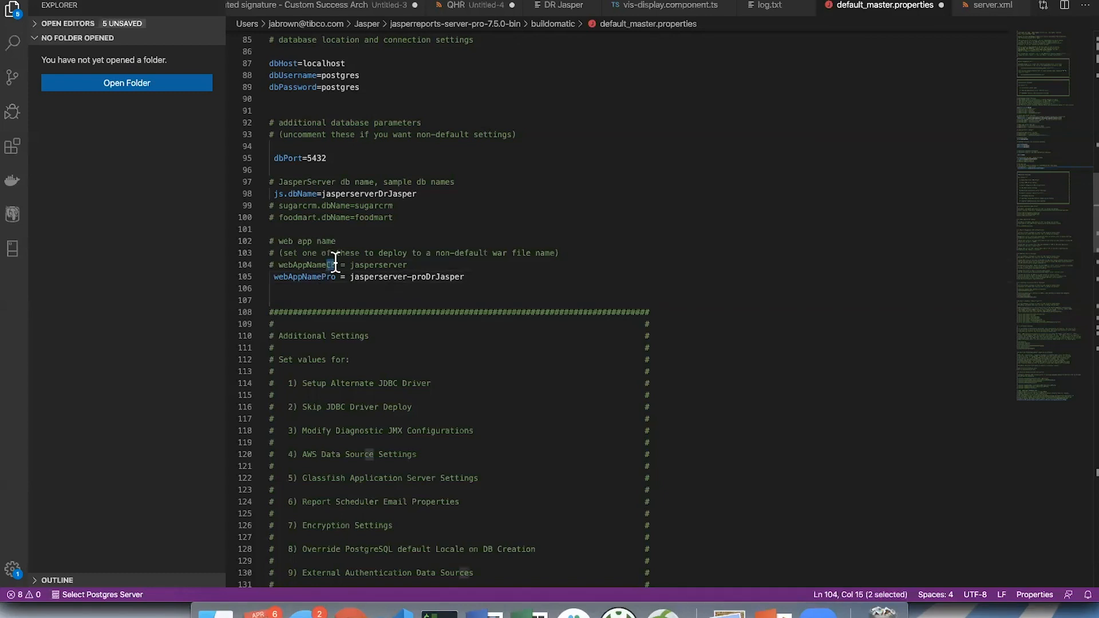
double_click(319, 276)
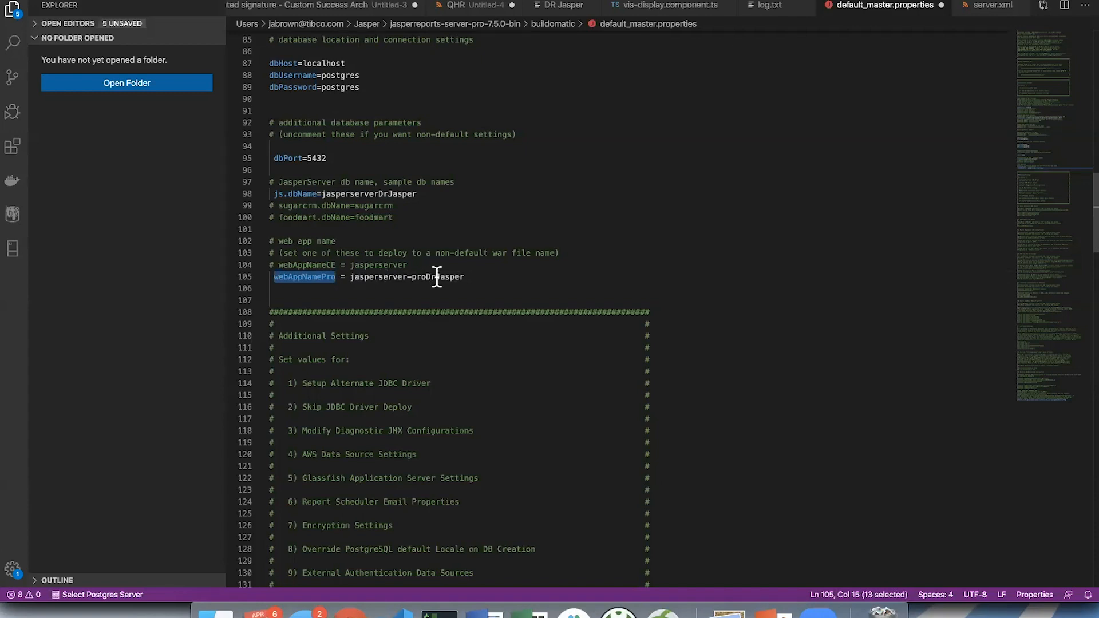
click(472, 276)
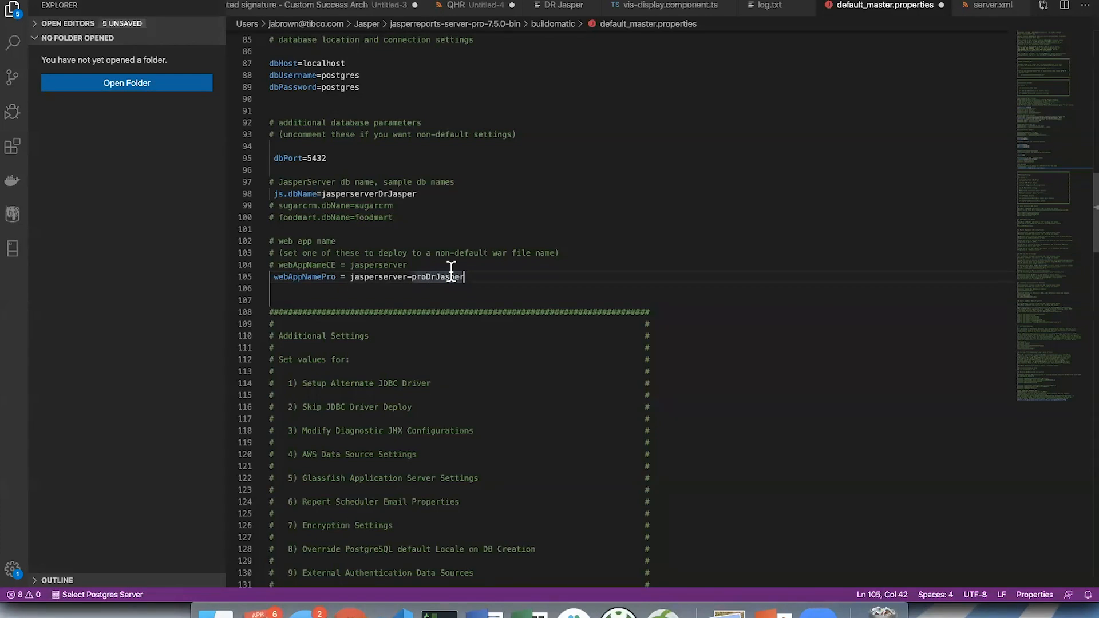
- Highlight the Setup Alternate JDBC Driver heading and its comment lines through the maven.jdbc settings, then clear the highlight
scroll(451, 272, down, 2)
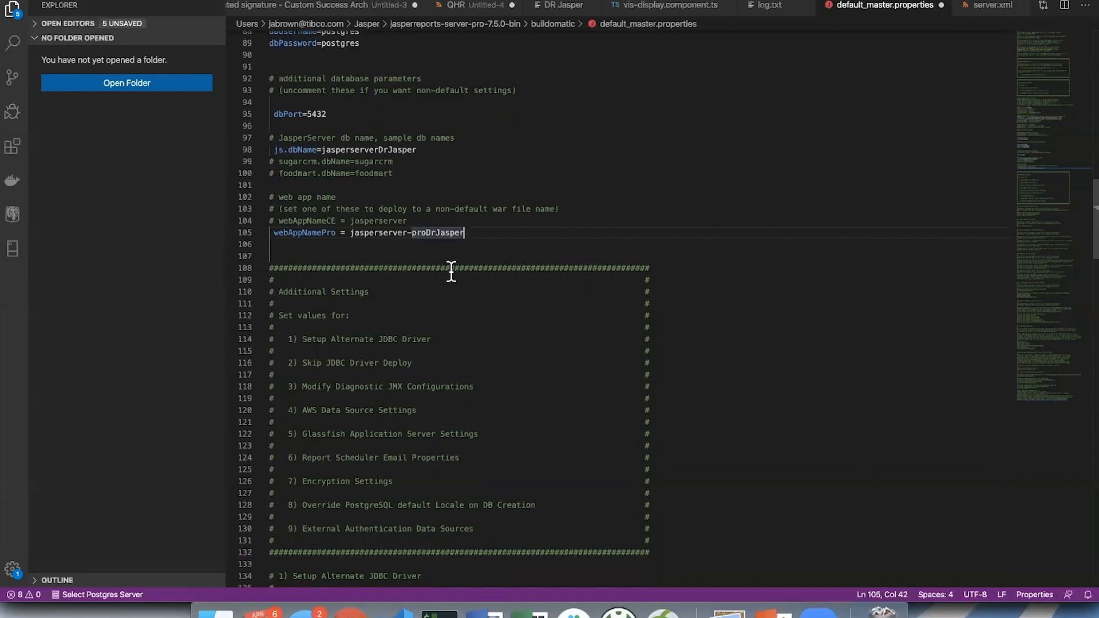
scroll(451, 272, down, 2)
scroll(451, 271, down, 5)
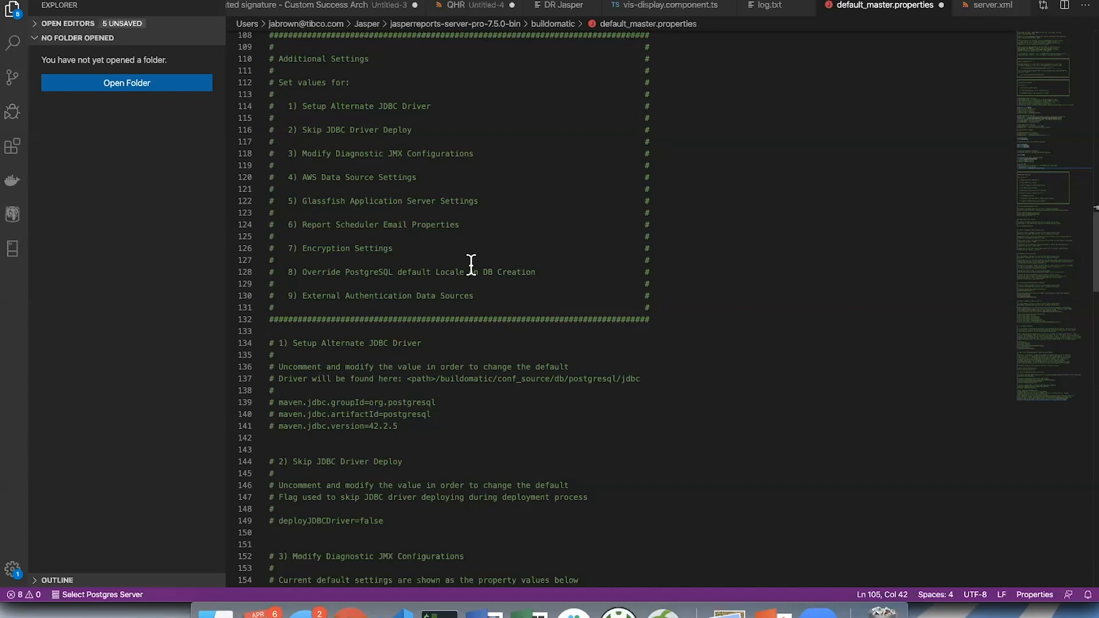
scroll(472, 263, down, 1)
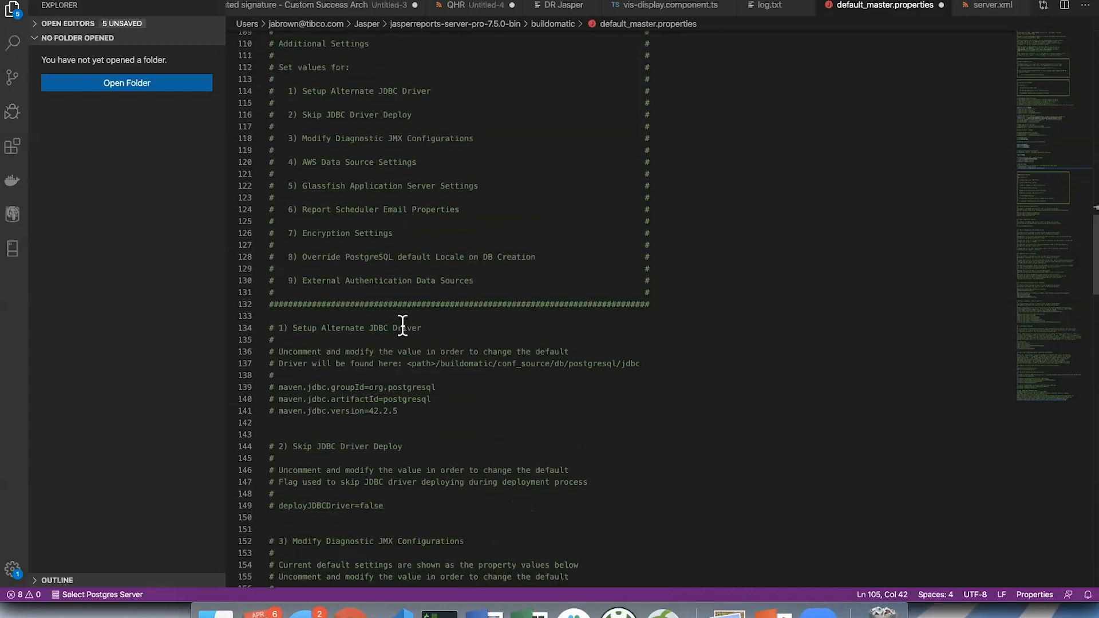
drag(278, 330, 431, 328)
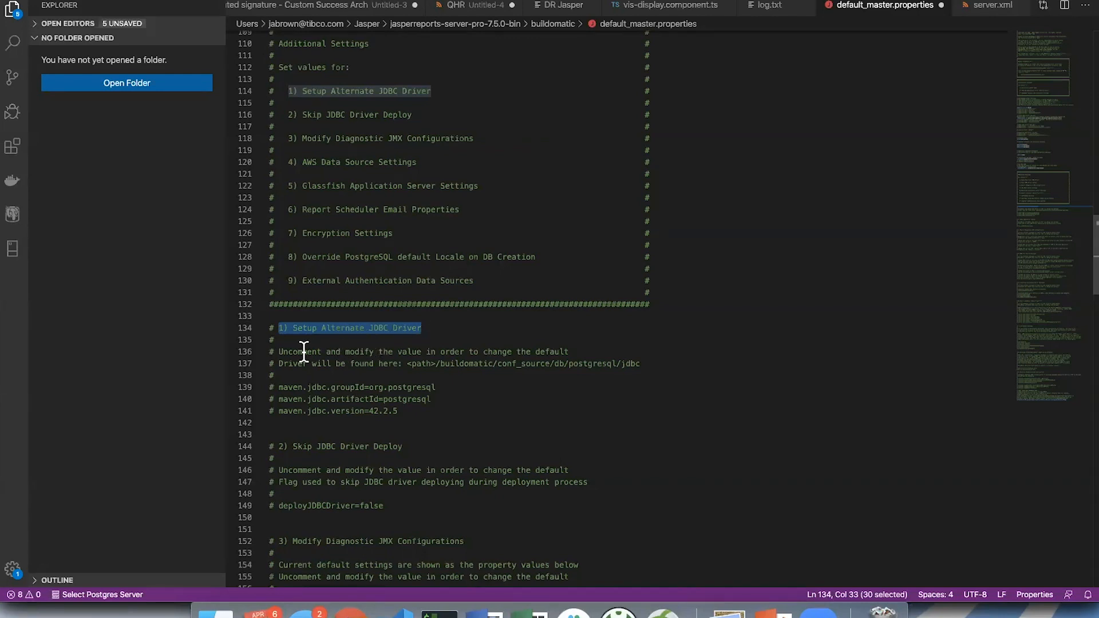
drag(269, 351, 274, 375)
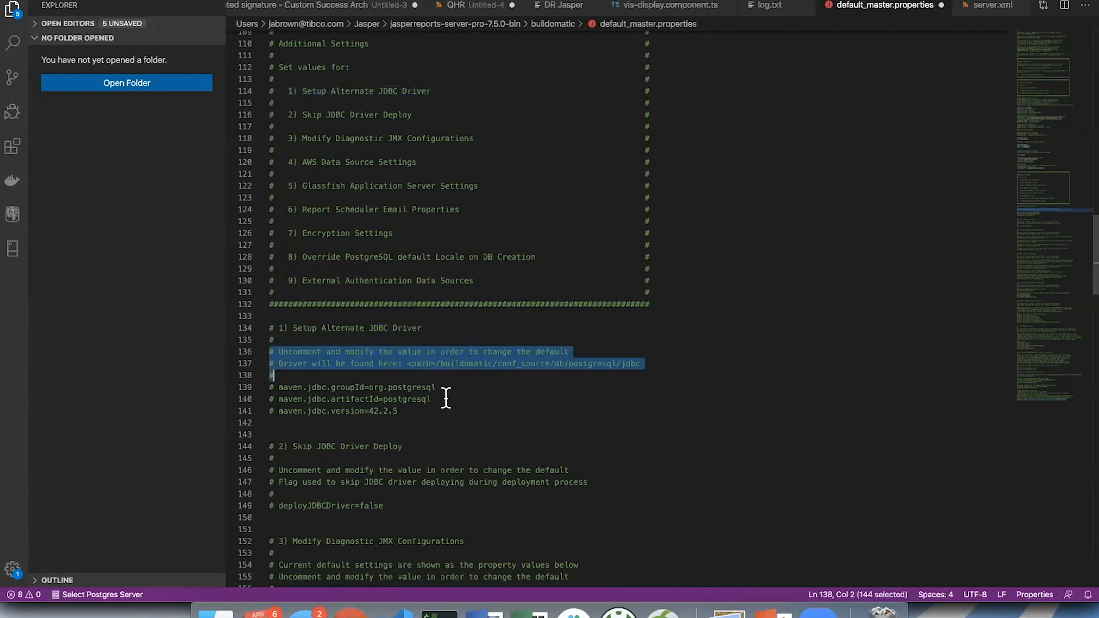
drag(446, 397, 447, 409)
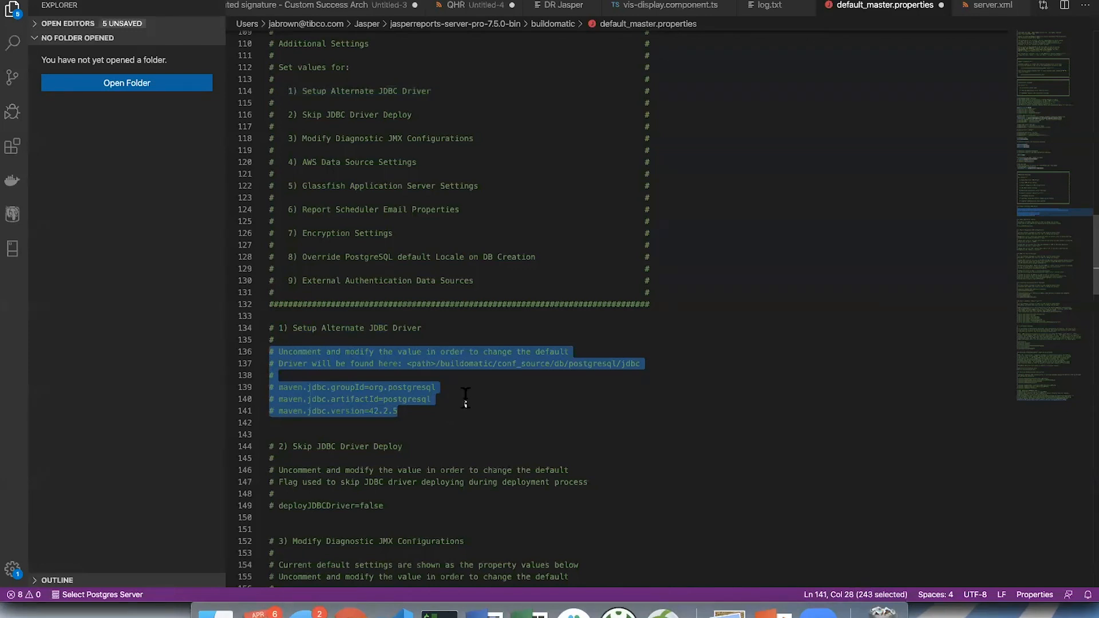
click(465, 399)
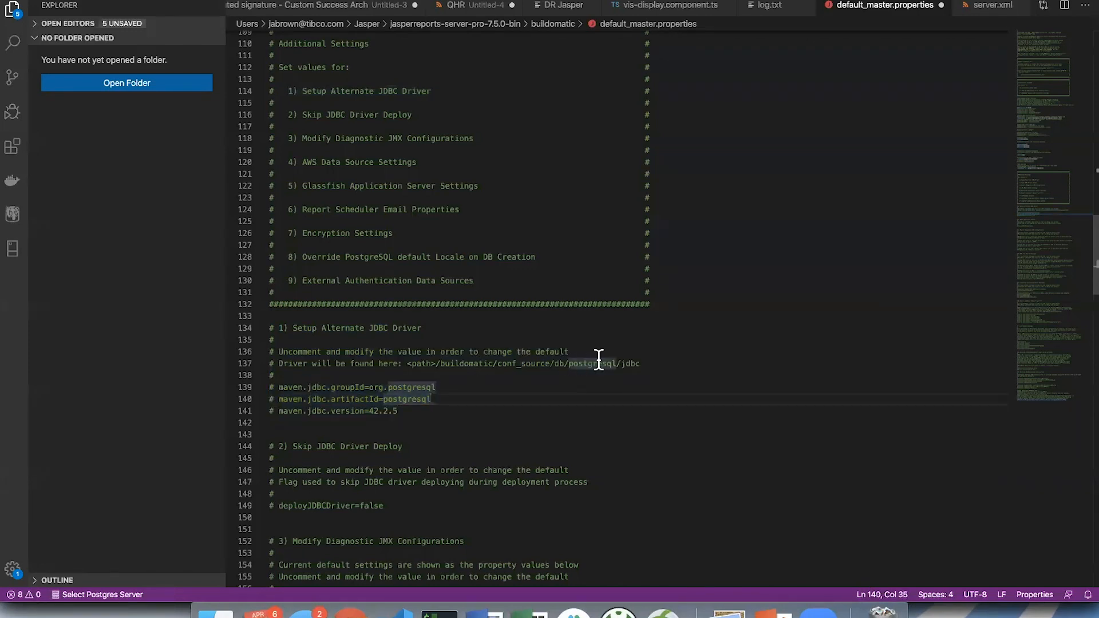
- Highlight the <path>/buildomatic/conf_source/db/postgresql/jdbc driver path in the alternate JDBC driver section, then clear the highlight at the maven.jdbc.version line
click(422, 410)
click(445, 387)
drag(407, 363, 657, 363)
click(657, 363)
click(494, 404)
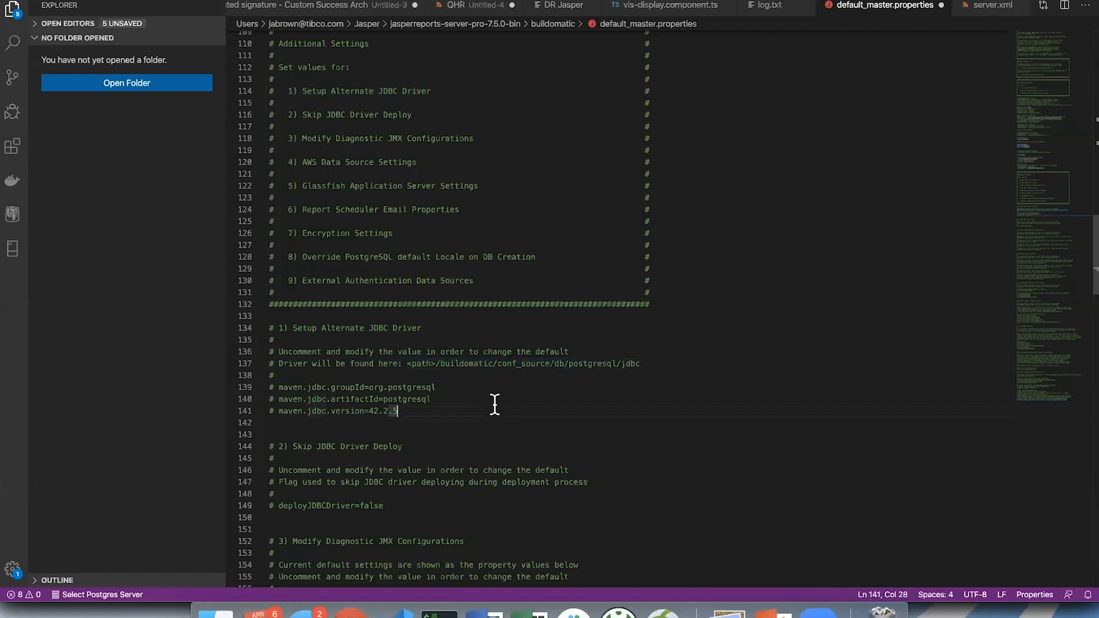
- Highlight the Skip JDBC Driver Deploy heading in the second additional settings section
scroll(494, 404, down, 7)
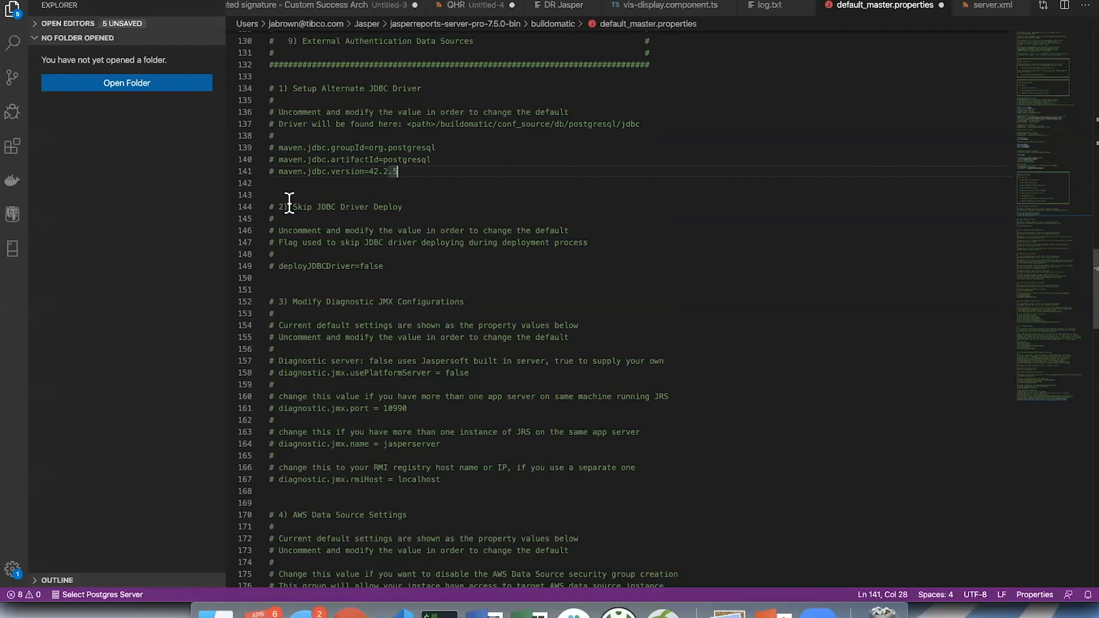
drag(290, 205, 408, 204)
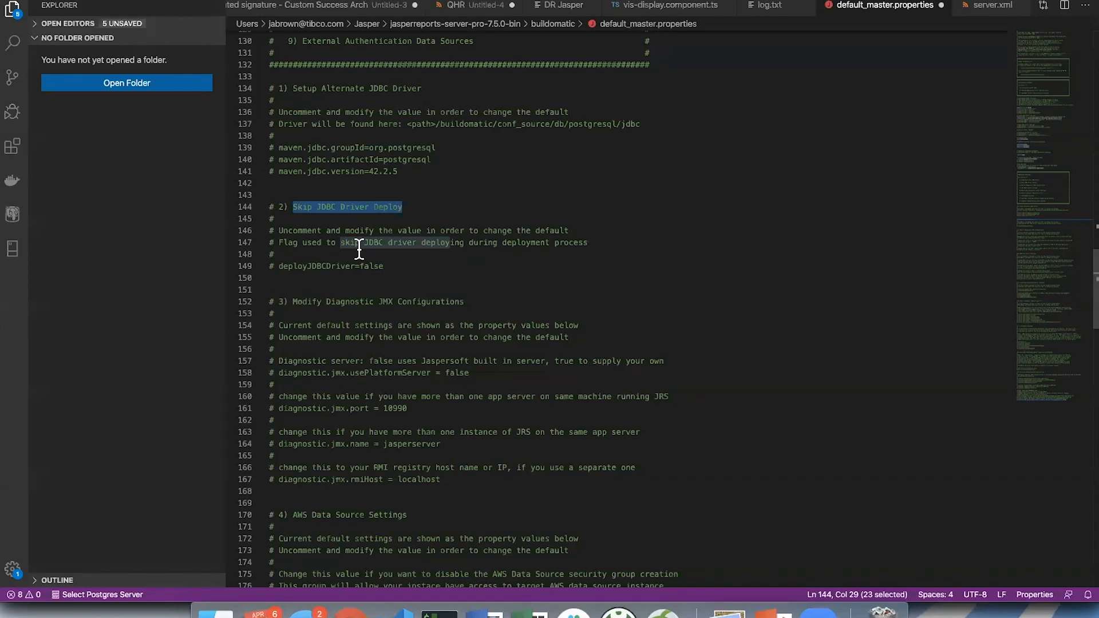
- Highlight the diagnostic server comment with its usePlatformServer line and the diagnostic.jmx.port value in the Diagnostic JMX section
scroll(359, 248, down, 3)
scroll(359, 248, down, 5)
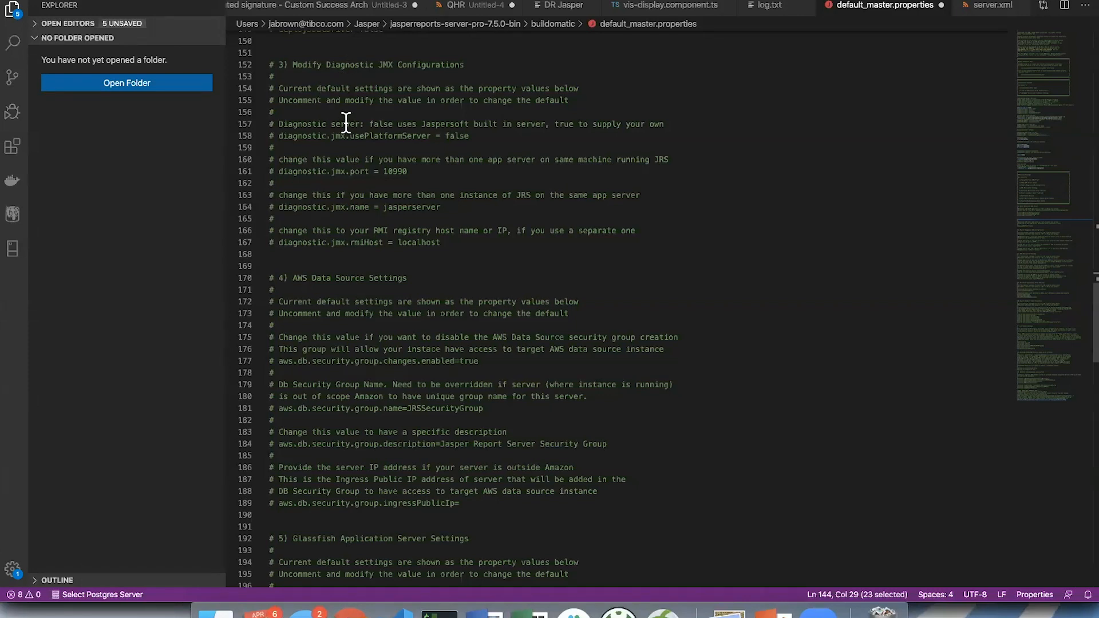
drag(345, 124, 413, 122)
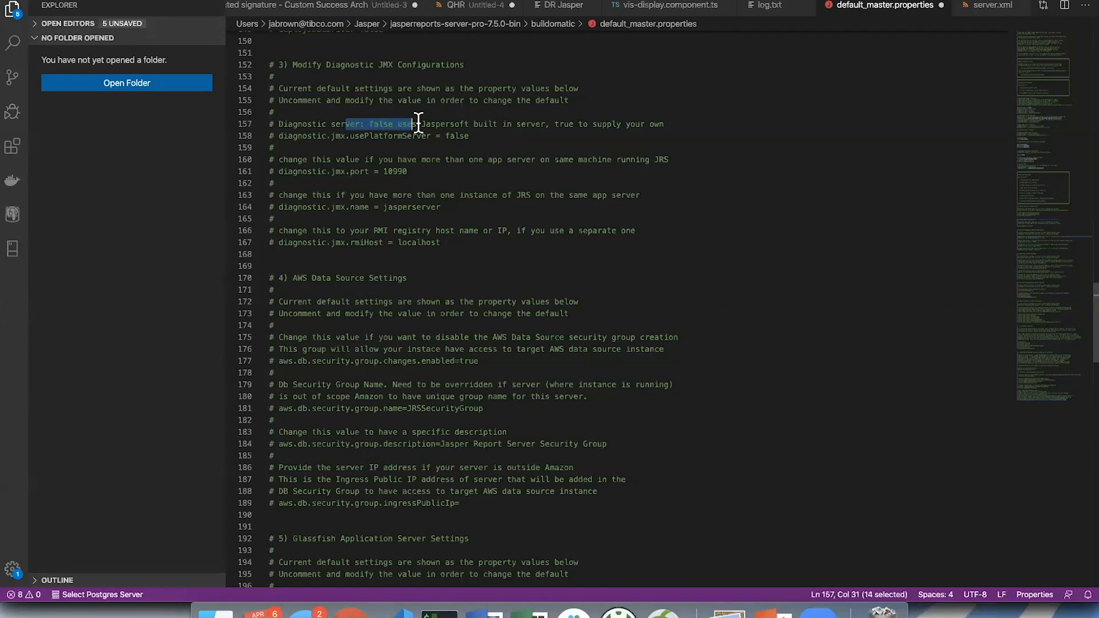
click(479, 122)
click(364, 123)
drag(331, 124, 469, 135)
double_click(395, 172)
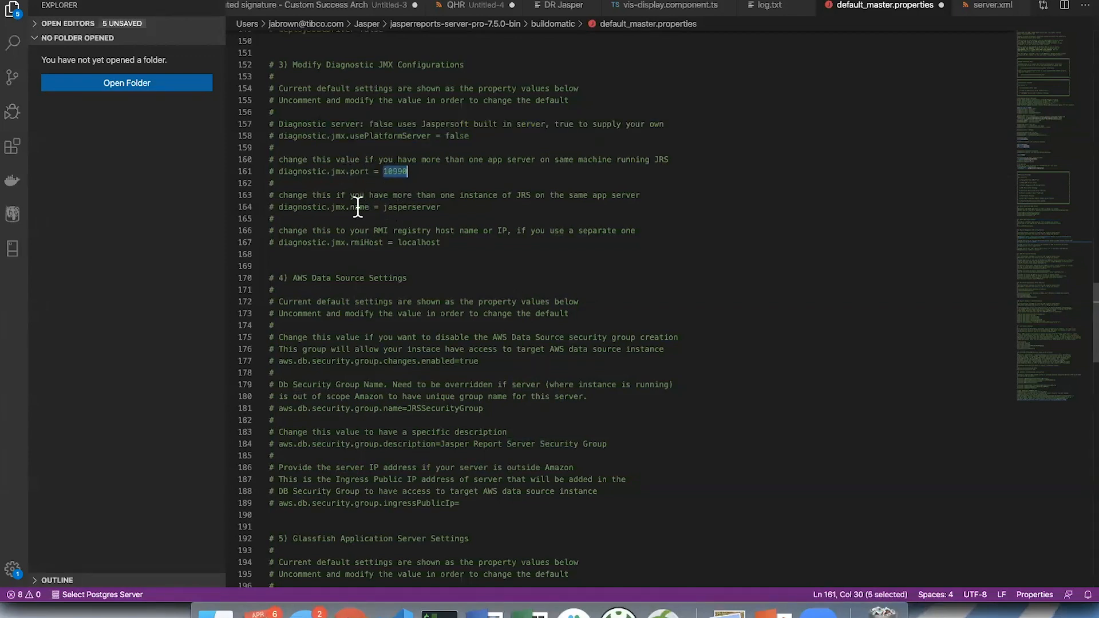
- Highlight the diagnostic.jmx.name property, its value and the comment on multiple JRS instances, then point out the rmiHost line
double_click(337, 207)
double_click(385, 206)
drag(463, 194, 565, 195)
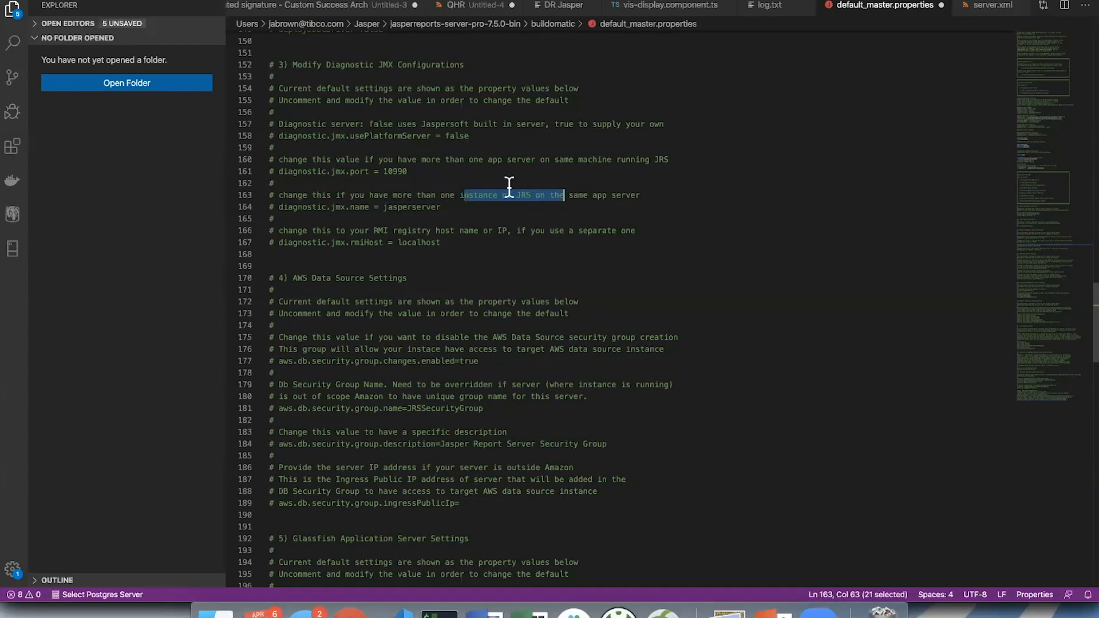
click(368, 242)
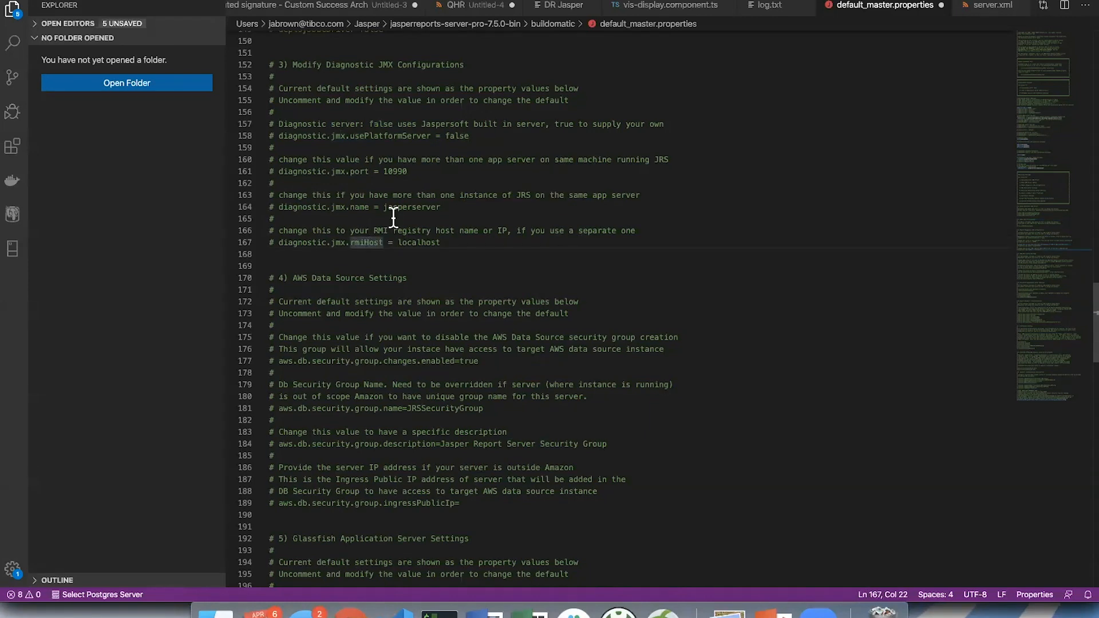
- Review the AWS Data Source Settings, highlight the Glassfish Application Server Settings section down to its admin password line, then clear the highlight
scroll(393, 217, down, 3)
scroll(393, 217, down, 2)
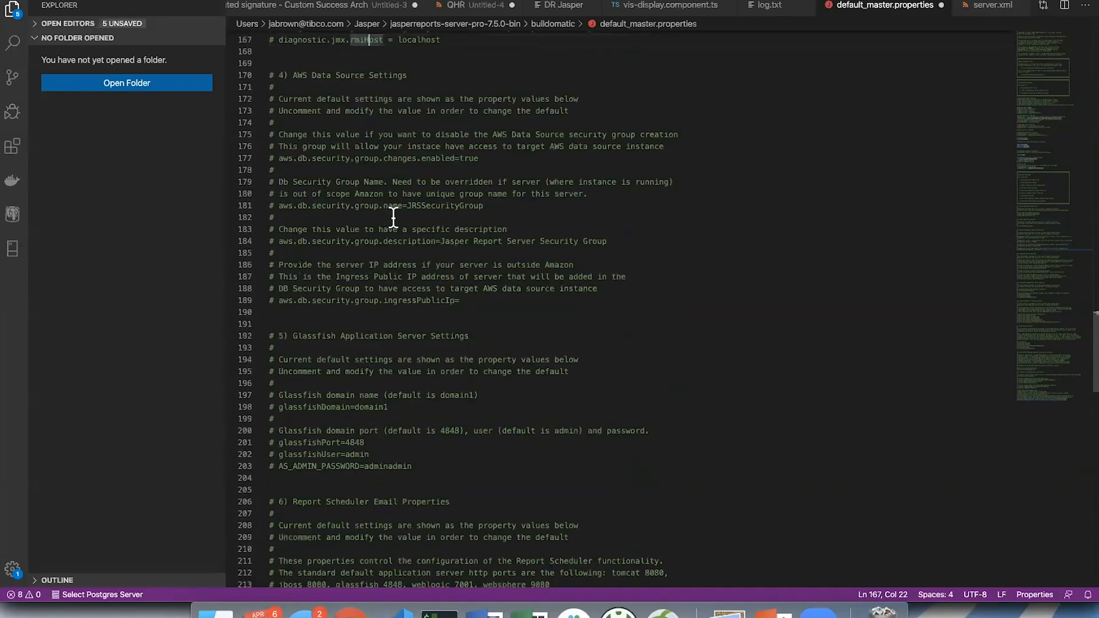
scroll(397, 204, down, 1)
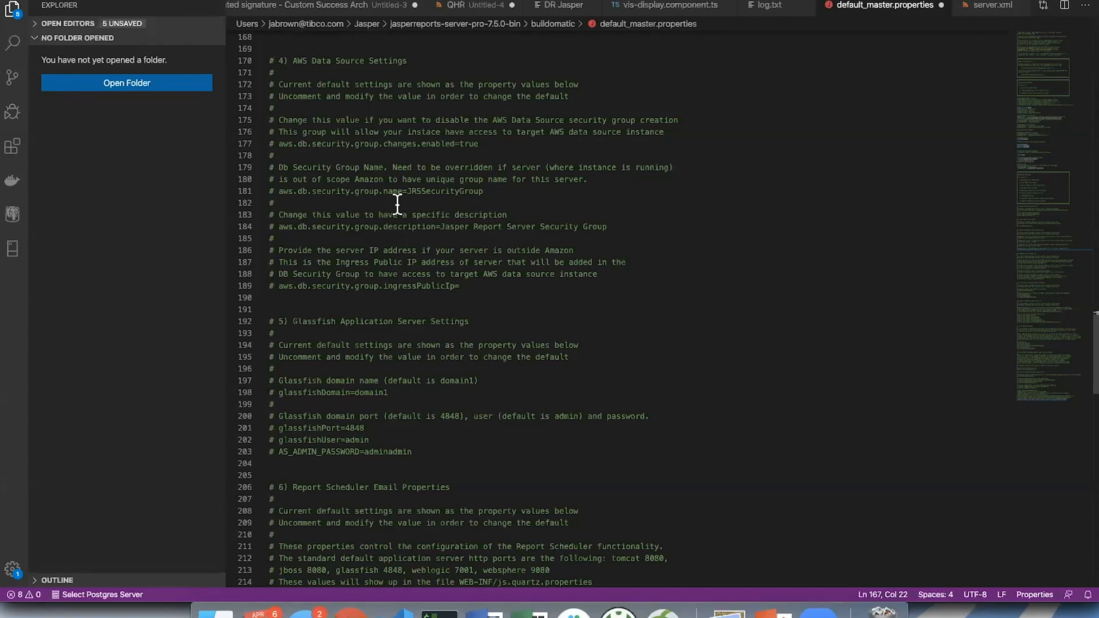
scroll(397, 204, down, 5)
scroll(397, 204, down, 5)
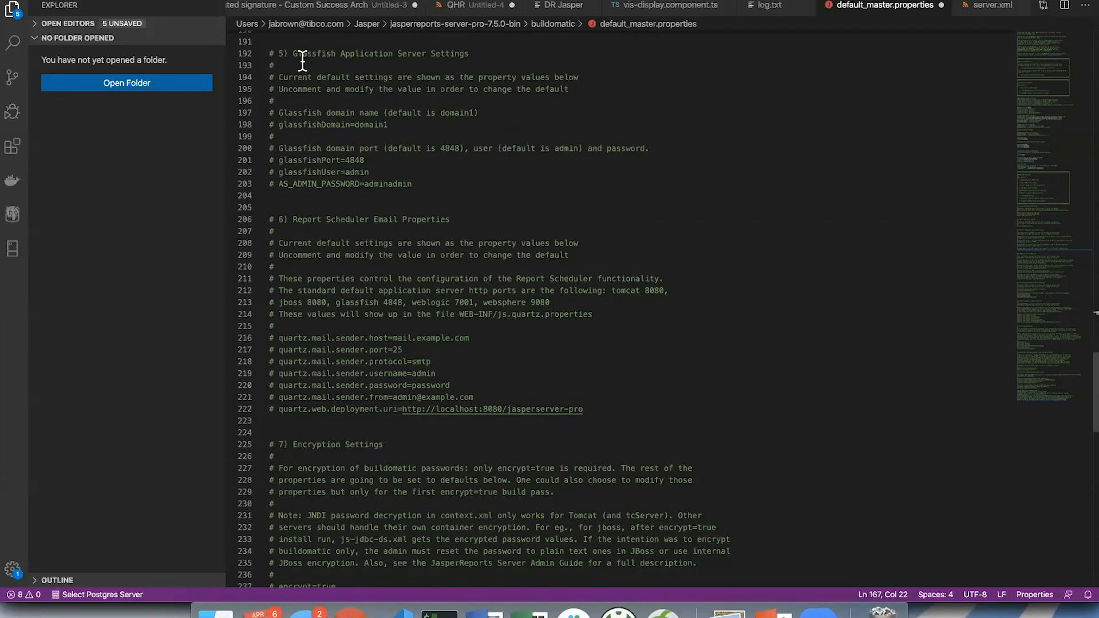
drag(306, 55, 443, 181)
click(443, 181)
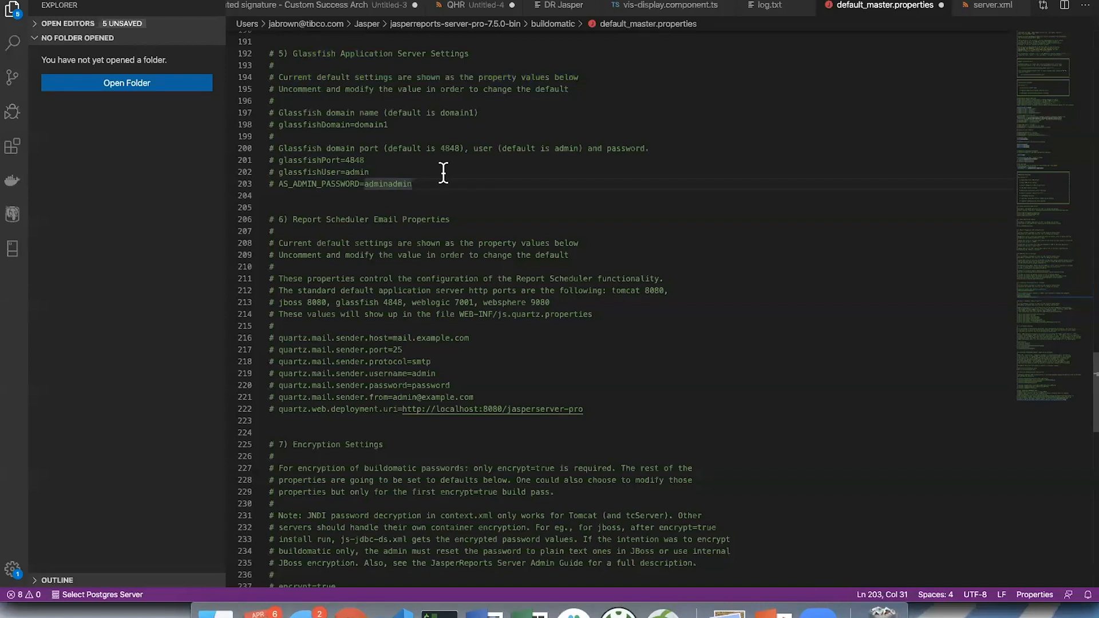
- Highlight the WEB-INF/js.quartz.properties file path in the Report Scheduler Email Properties section
scroll(443, 173, down, 3)
scroll(443, 172, down, 5)
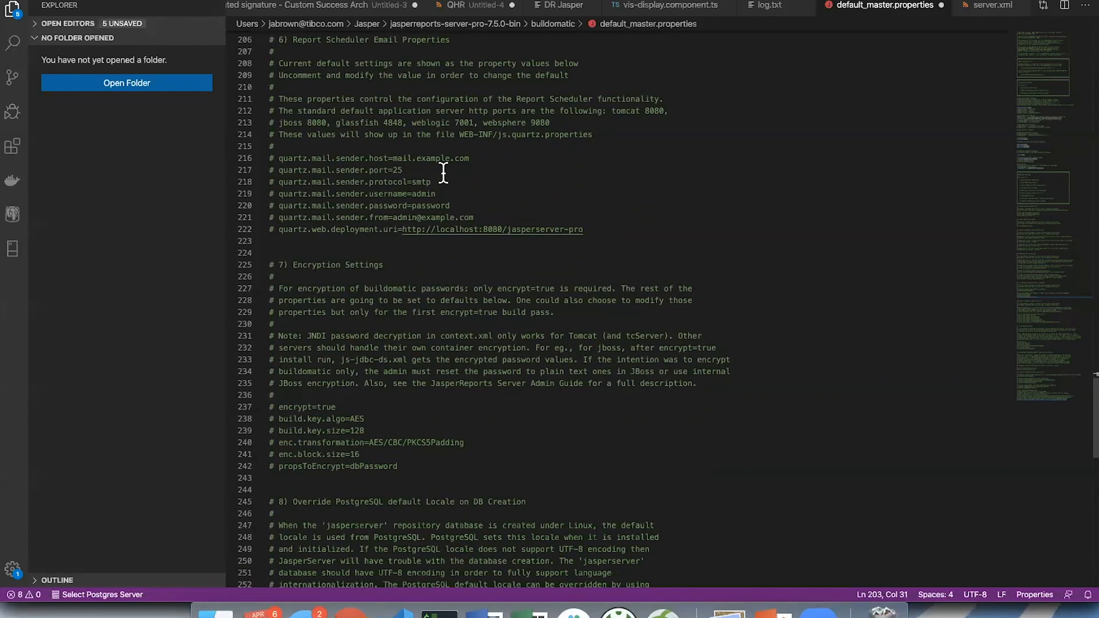
mouse_move(458, 134)
mouse_down()
mouse_move(591, 134)
mouse_move(456, 136)
mouse_up()
click(591, 135)
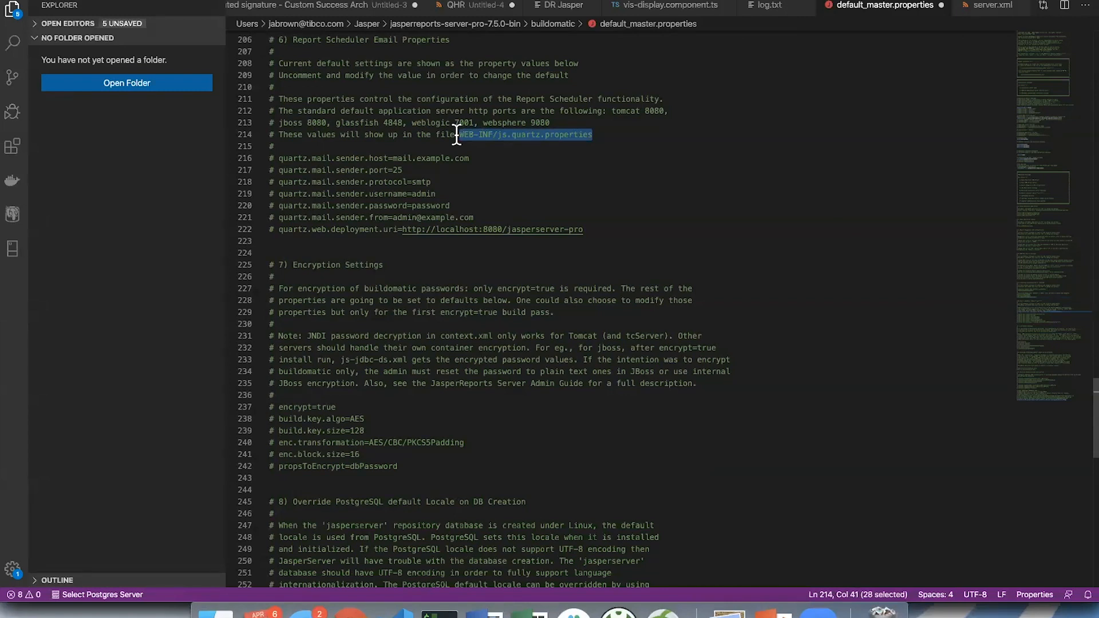
- Highlight the quartz mail sender and web deployment URI lines, and the WEB-INF/js.quartz.properties path, then point out the mail port and protocol lines
click(399, 157)
drag(277, 157, 604, 225)
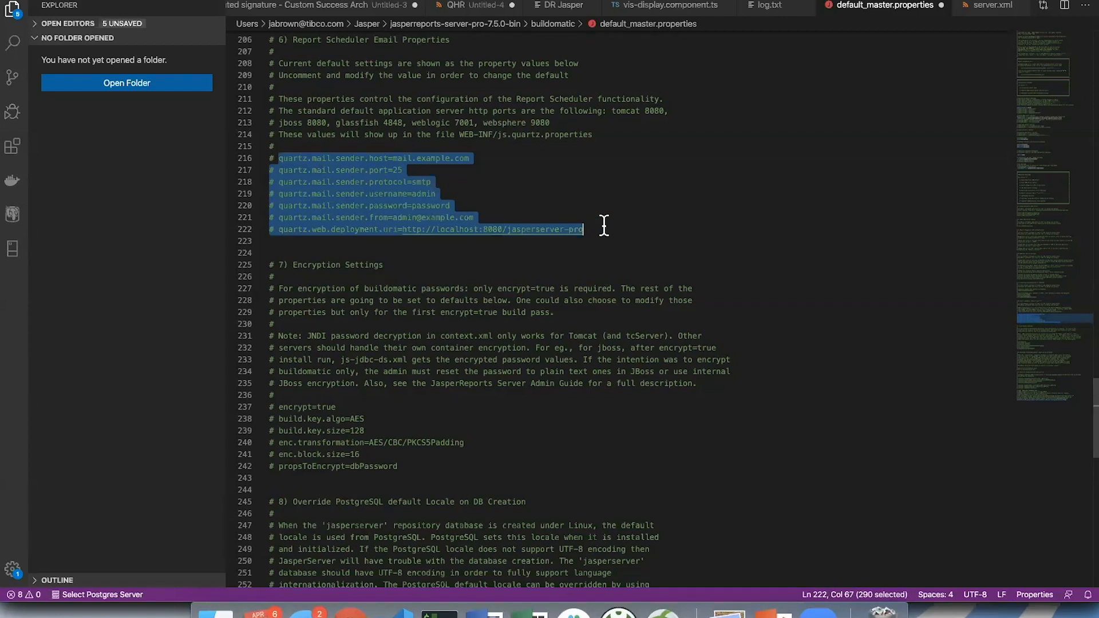
click(601, 135)
drag(601, 136, 457, 136)
click(419, 170)
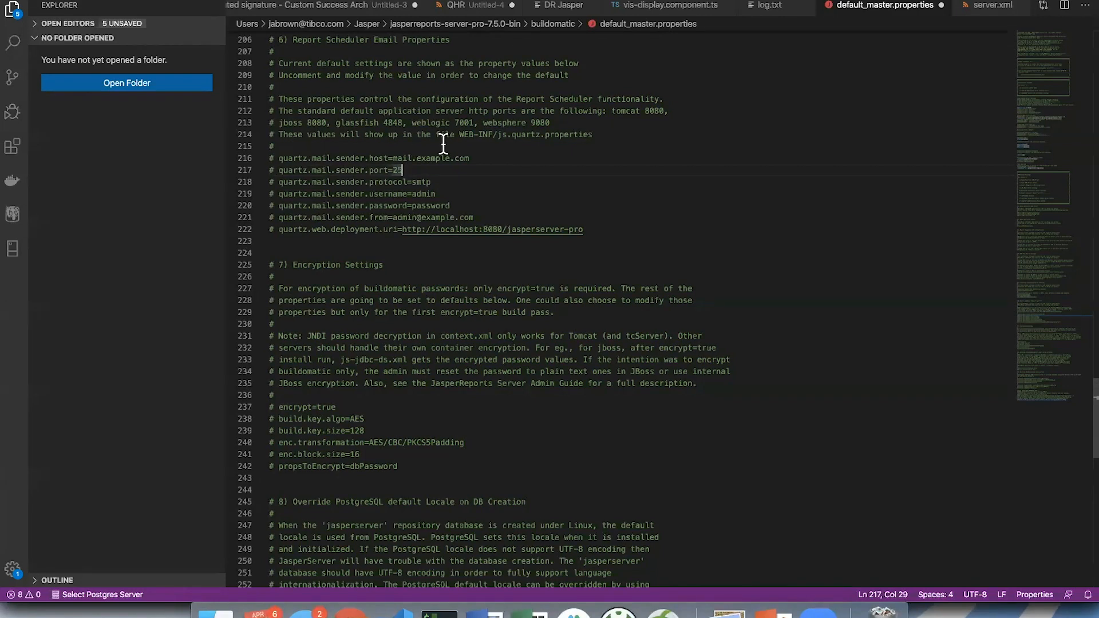
drag(458, 135, 626, 138)
click(533, 182)
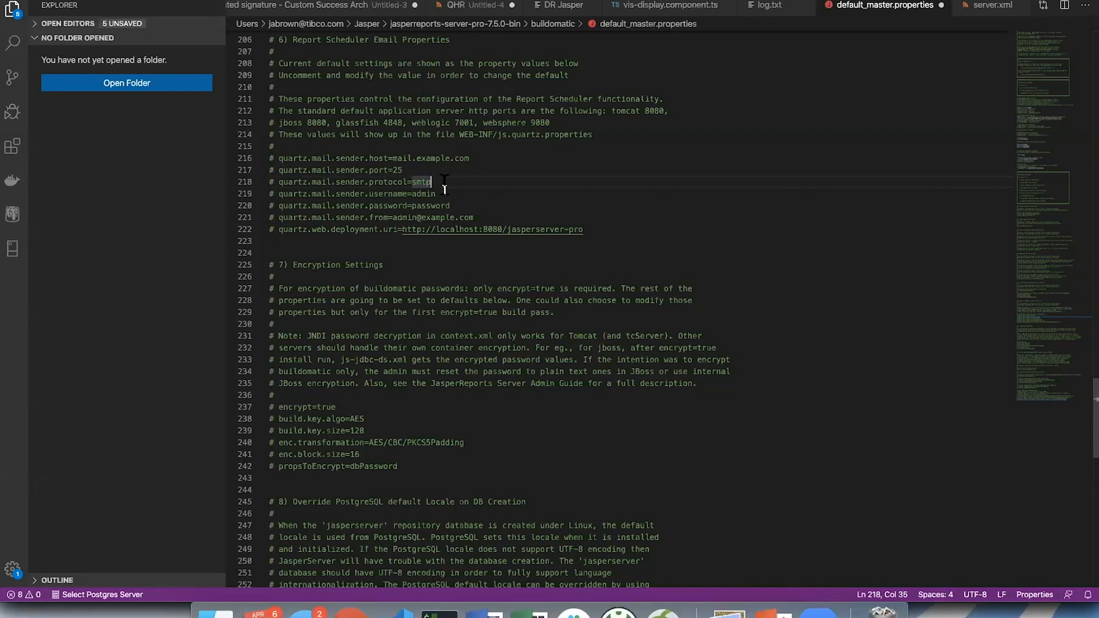
- In the Encryption Settings section, highlight the buildomatic passwords comment and the JNDI note on decryption in context.xml
scroll(444, 183, down, 3)
scroll(445, 183, down, 3)
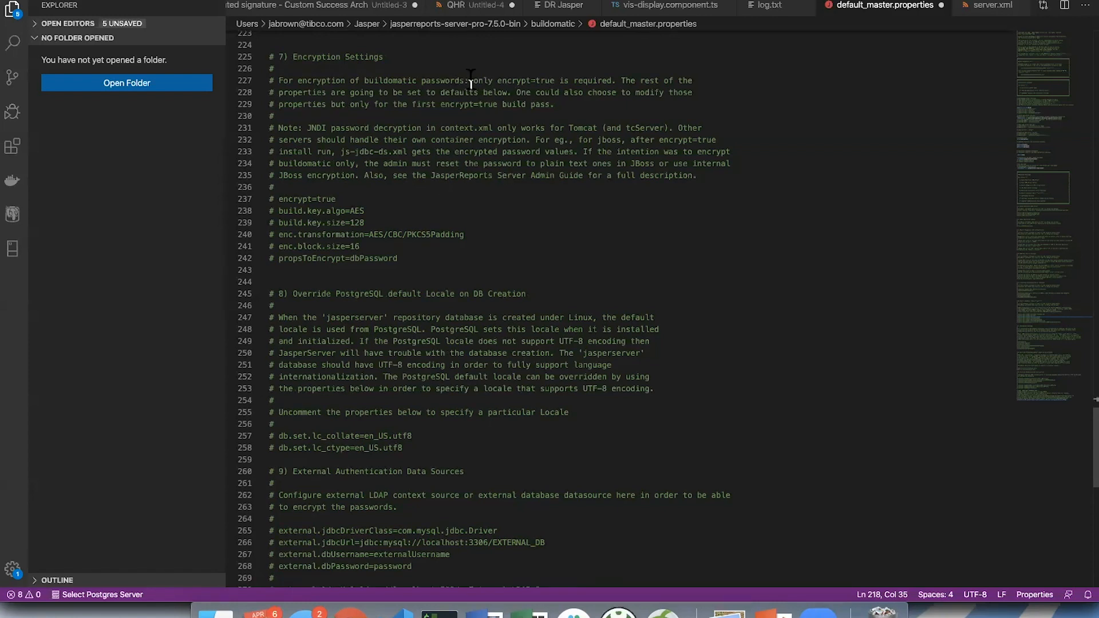
drag(378, 81, 506, 79)
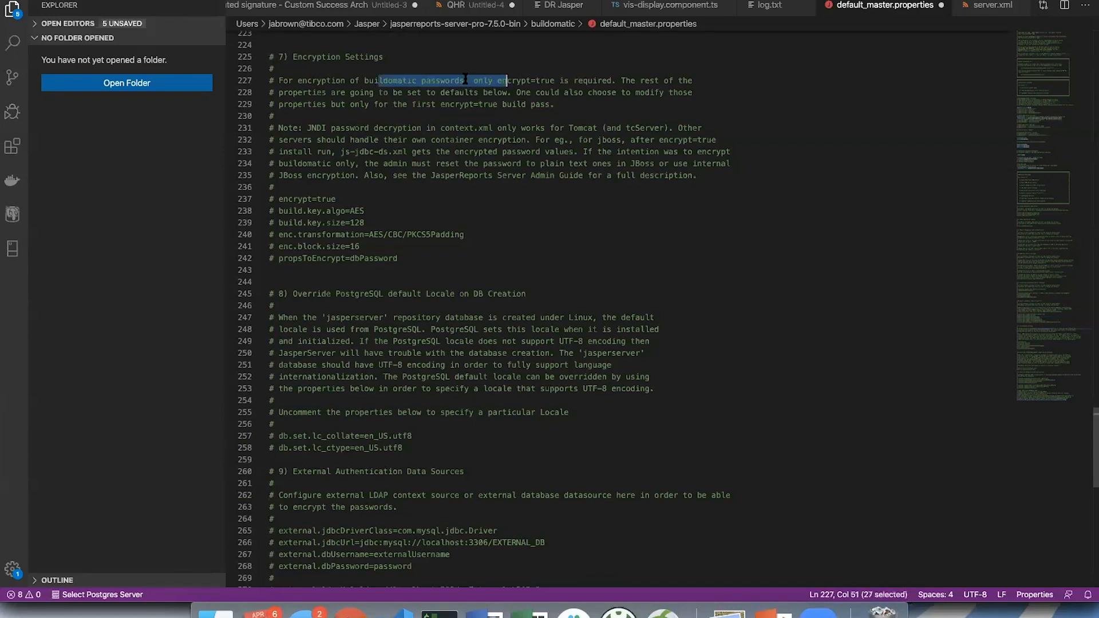
click(520, 80)
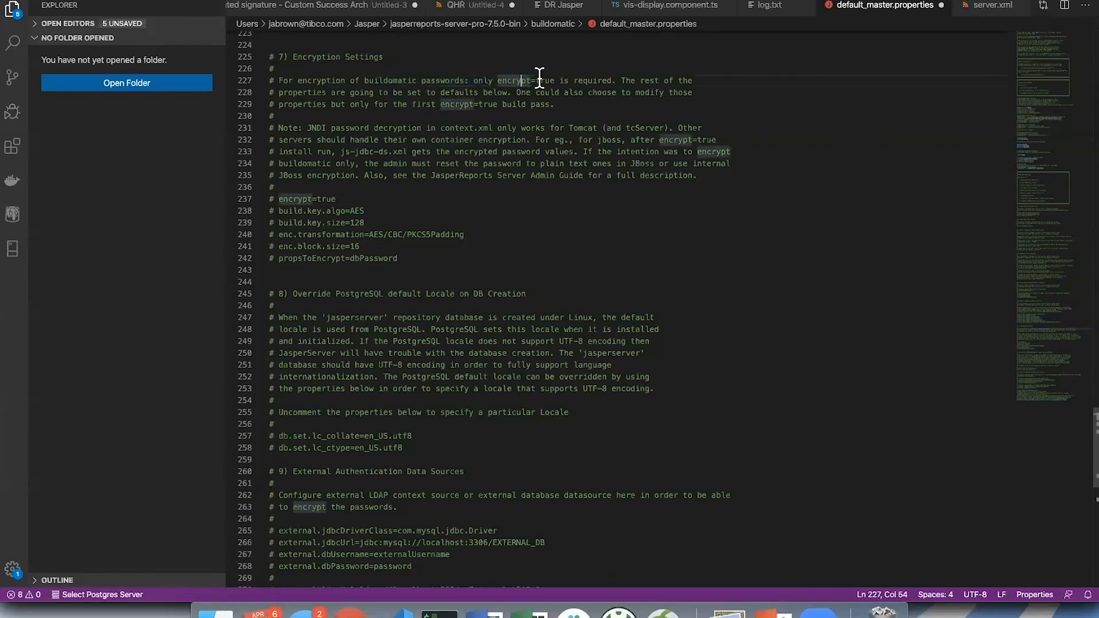
drag(388, 129, 498, 127)
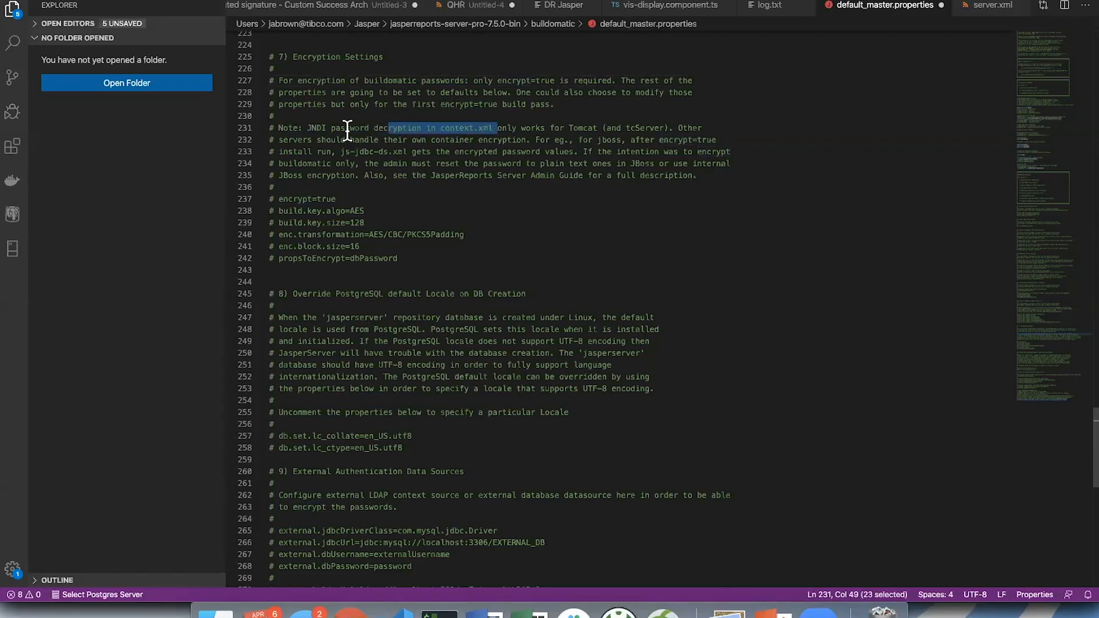
double_click(318, 128)
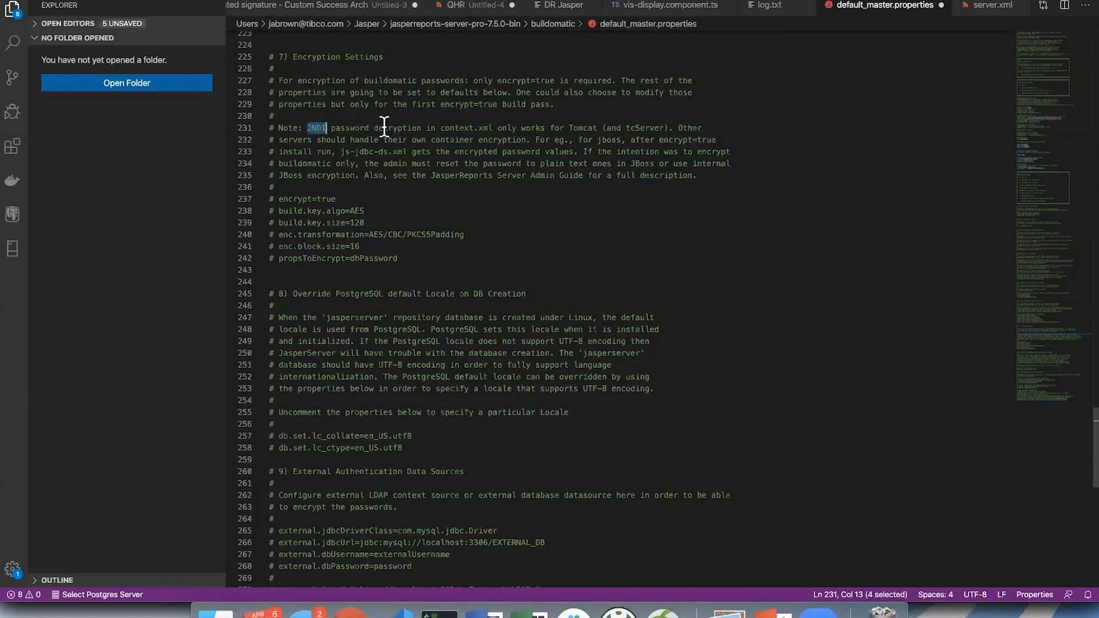
- Point out the build.key.algo, enc.block.size and propsToEncrypt lines among the encryption properties
click(330, 211)
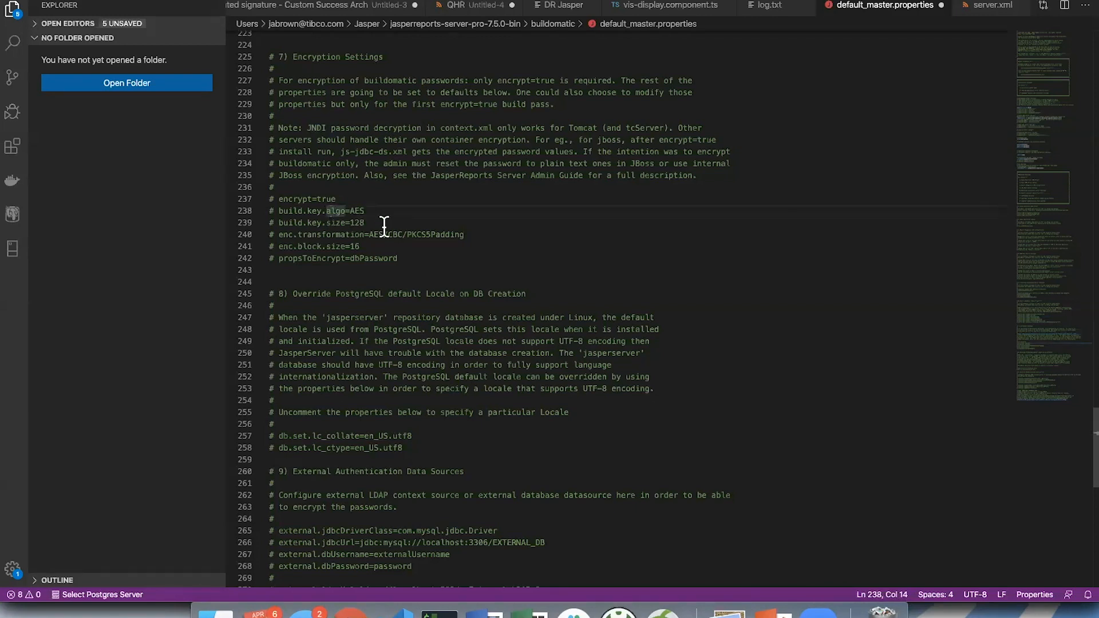
click(350, 246)
click(377, 258)
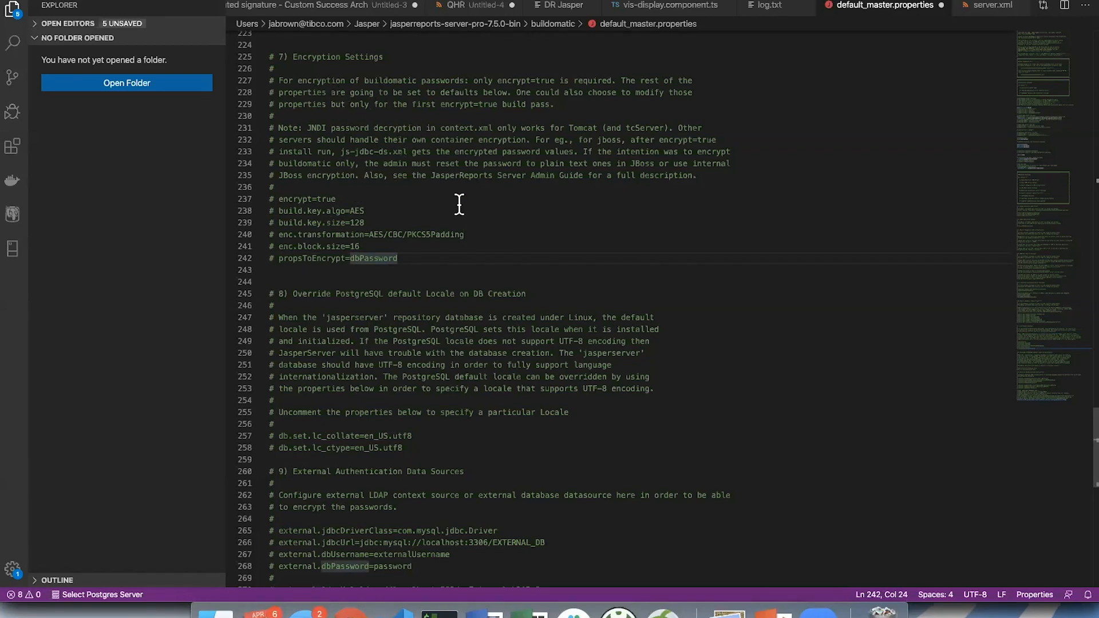
click(522, 222)
- Highlight the Override PostgreSQL default Locale on DB Creation heading, the UTF-8 mention and the full explanatory comment beneath it
scroll(522, 223, down, 5)
scroll(522, 223, down, 4)
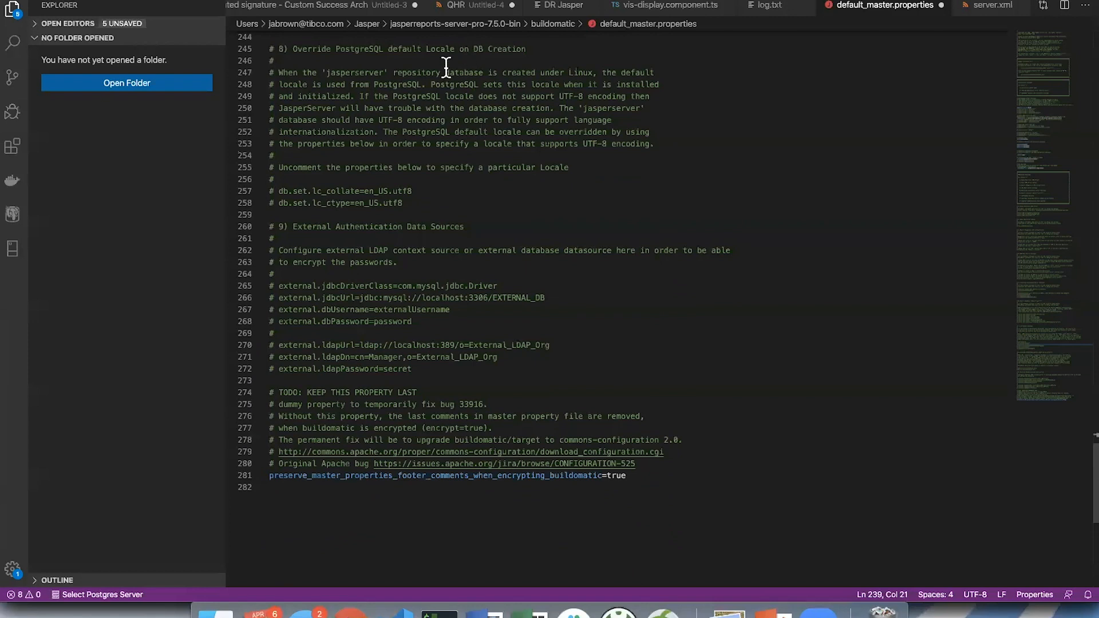
drag(278, 48, 532, 49)
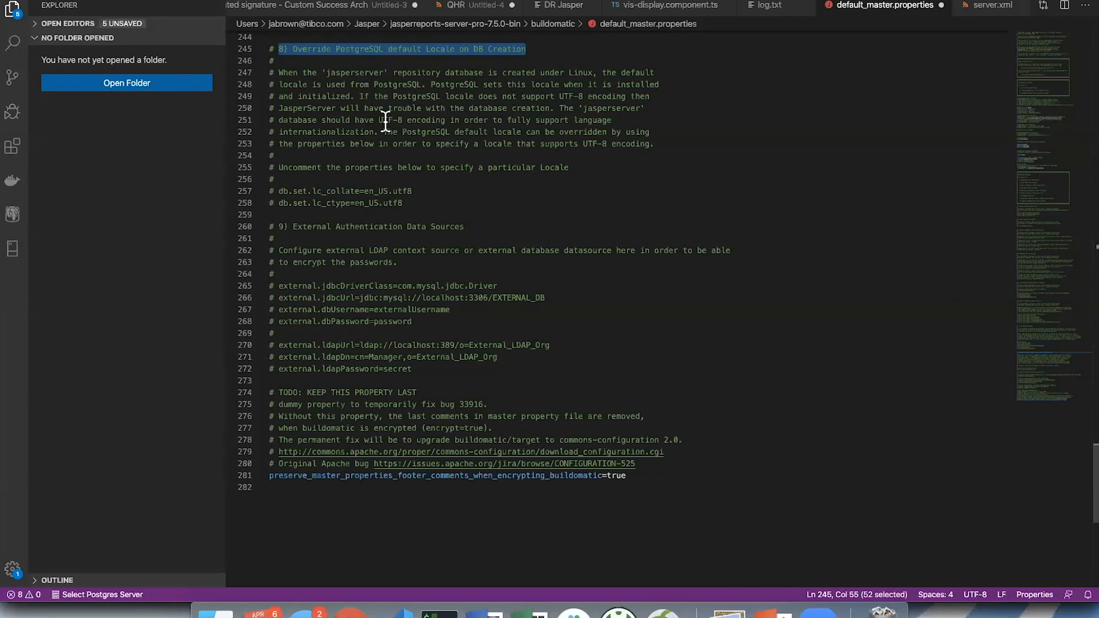
drag(375, 118, 407, 120)
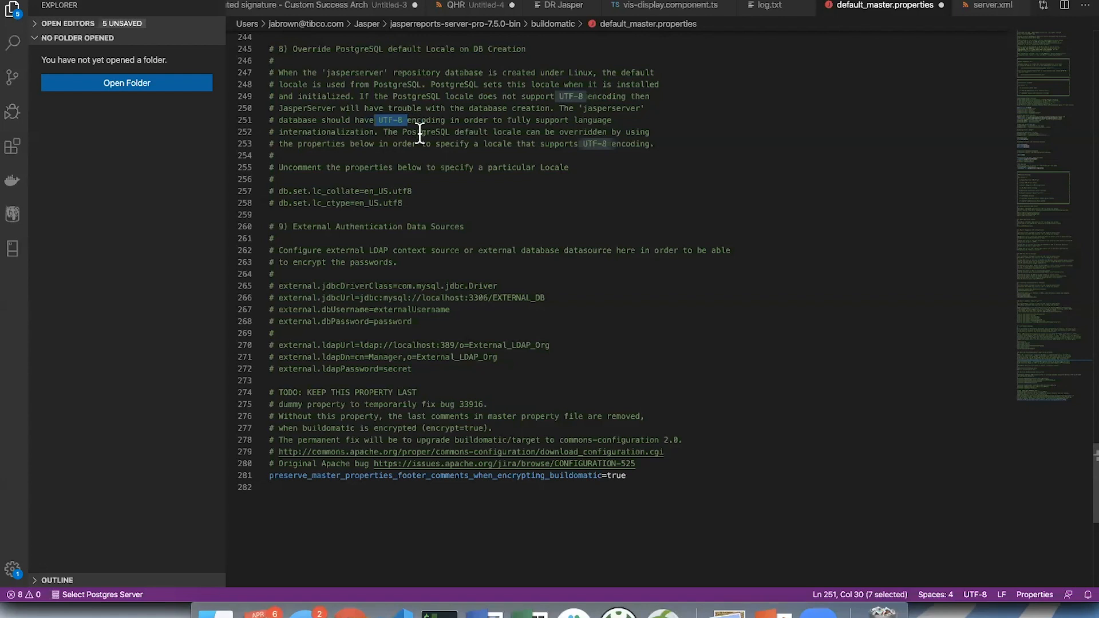
click(430, 107)
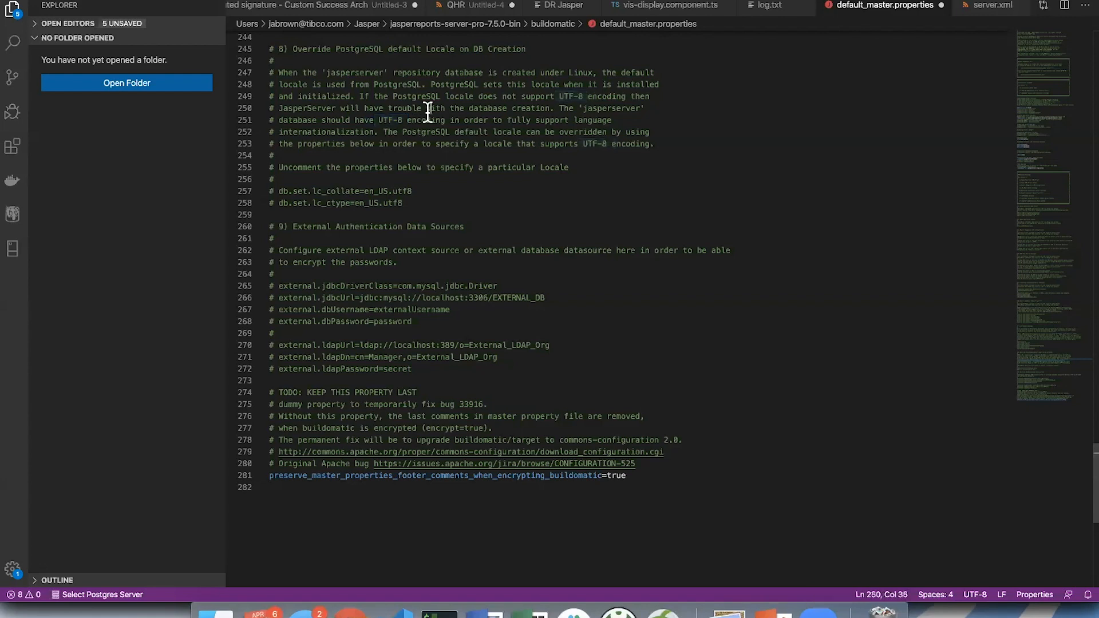
drag(280, 73, 654, 144)
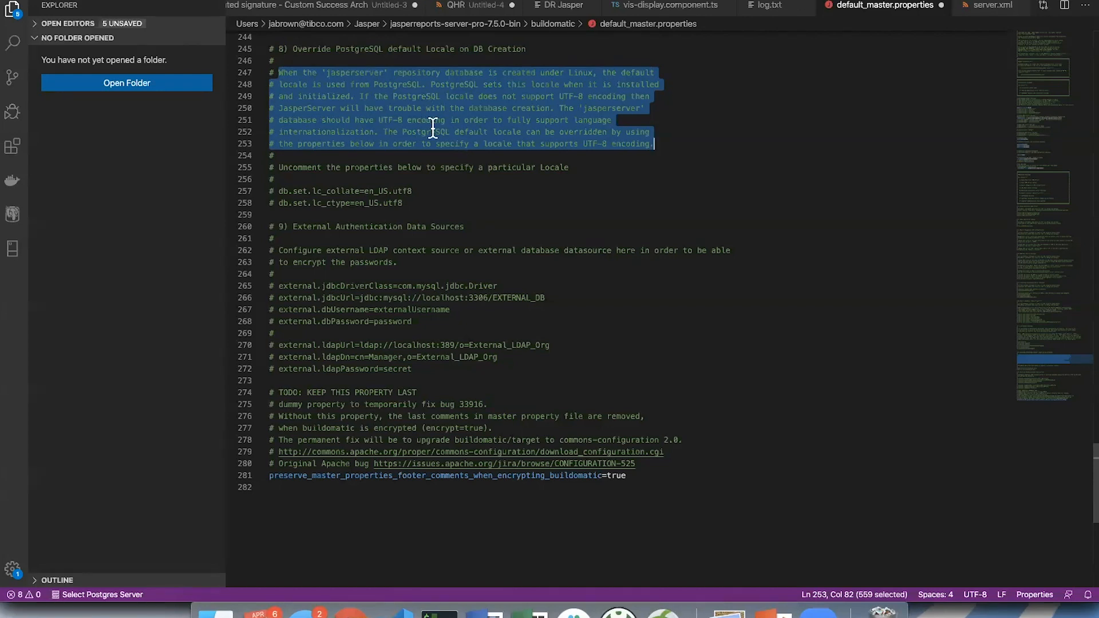
- Highlight the external LDAP wording in the External Authentication Data Sources comment, then clear the highlight
scroll(432, 128, down, 2)
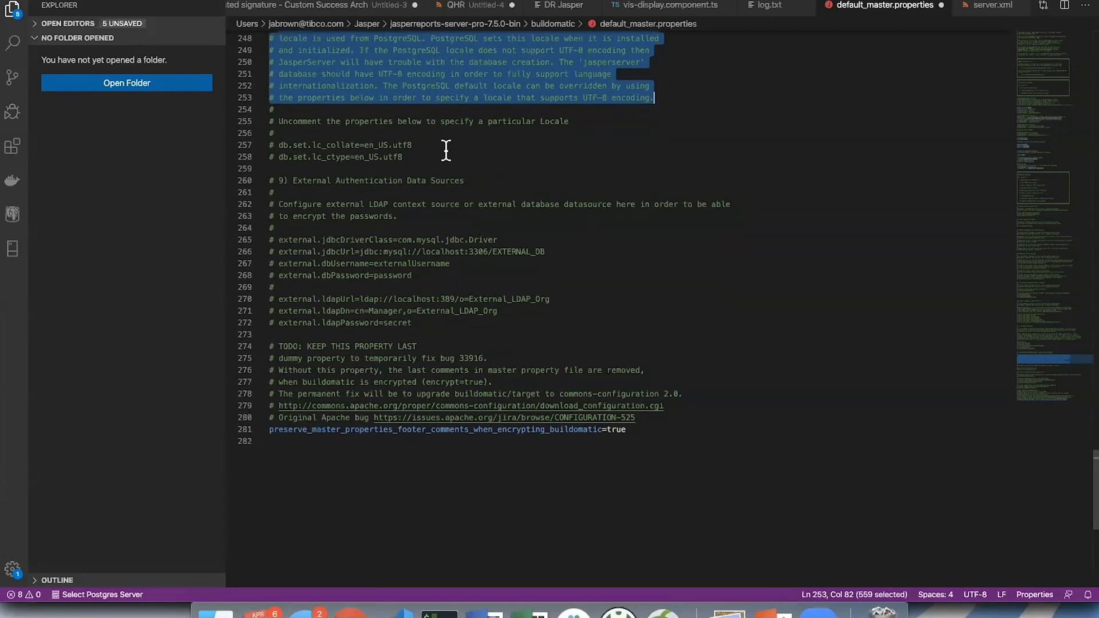
click(468, 206)
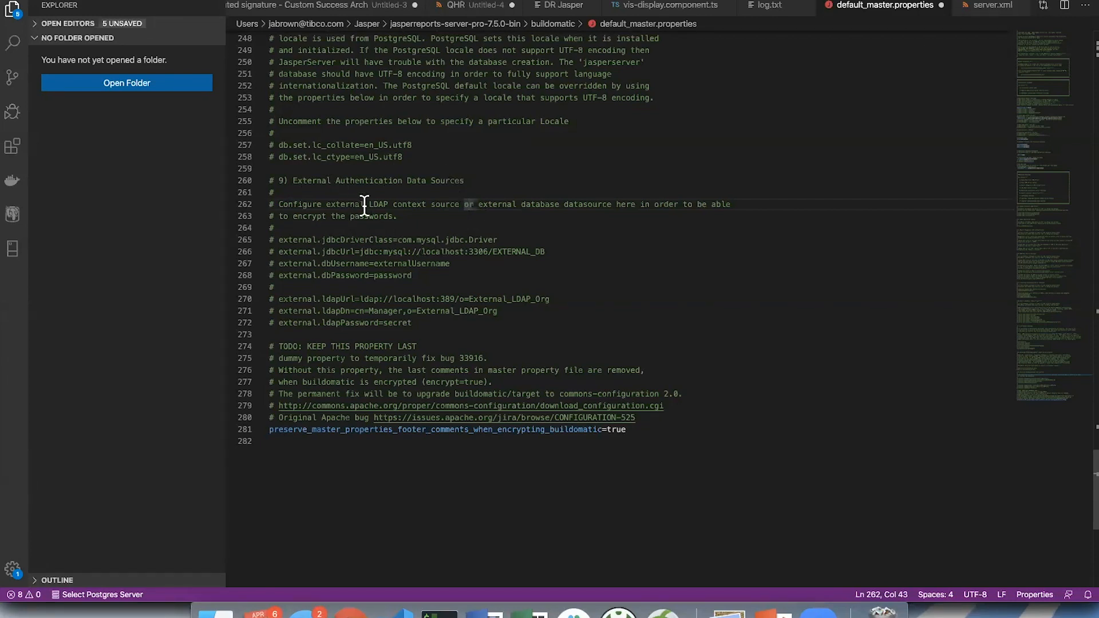
drag(336, 204, 400, 204)
click(423, 227)
- Highlight the TODO: KEEP THIS PROPERTY LAST comment and the preserve_master_properties_footer_comments_when_encrypting_buildomatic line, then clear the highlight
scroll(424, 228, down, 3)
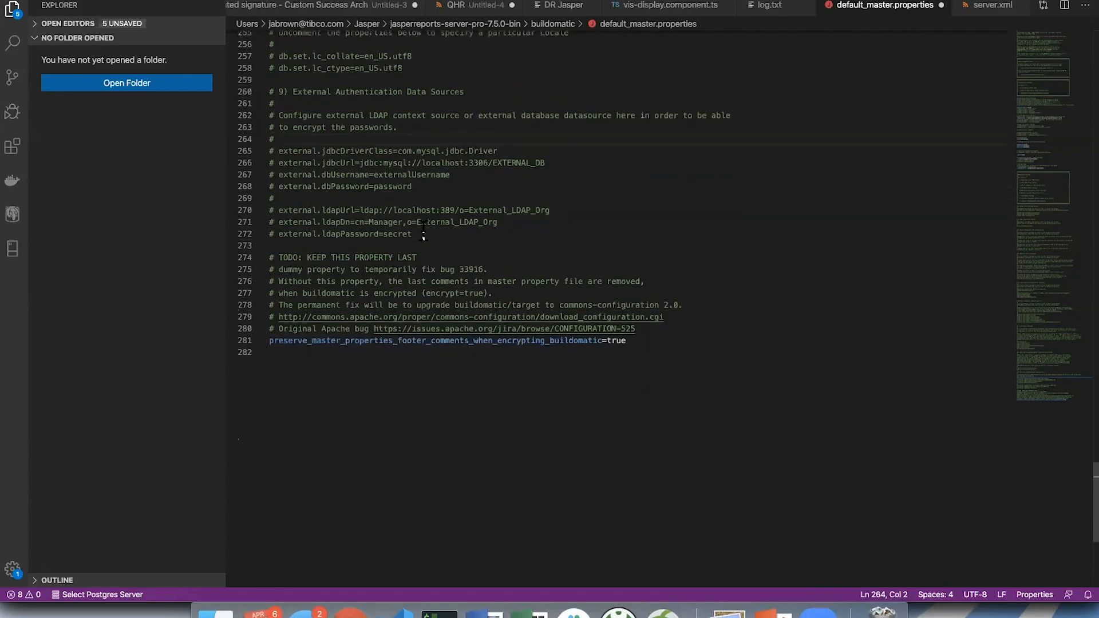
drag(272, 258, 647, 275)
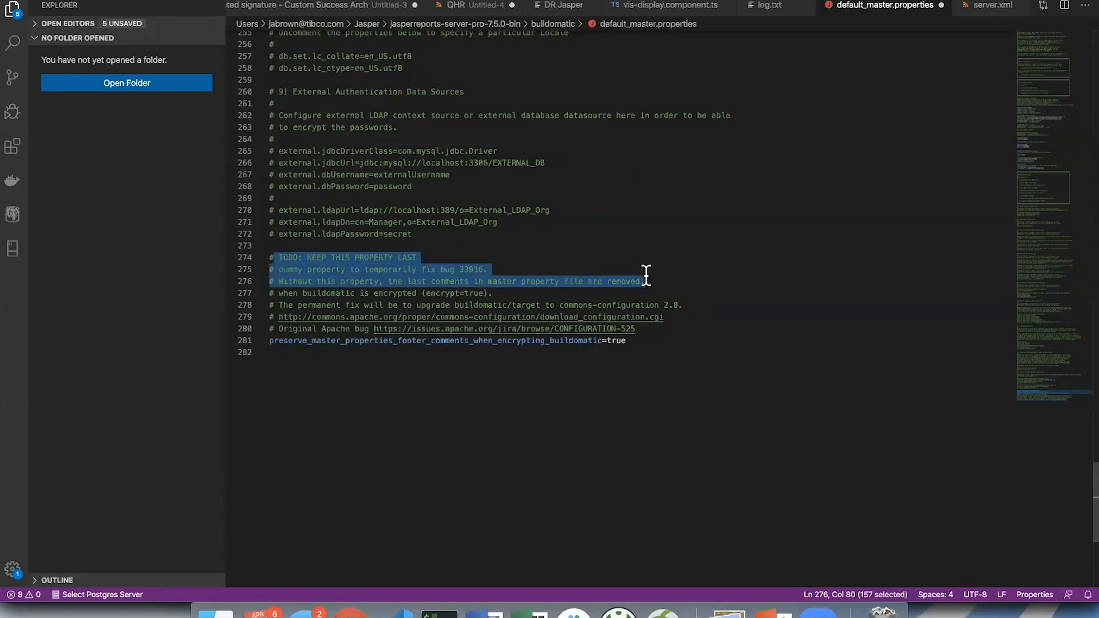
click(577, 290)
drag(651, 341, 240, 342)
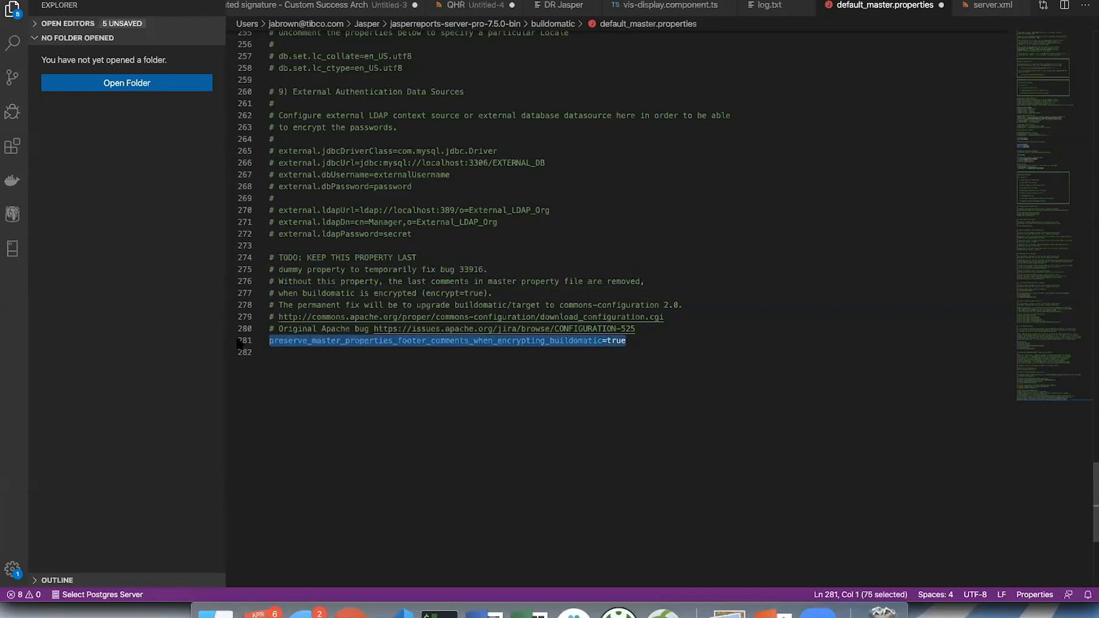
click(618, 258)
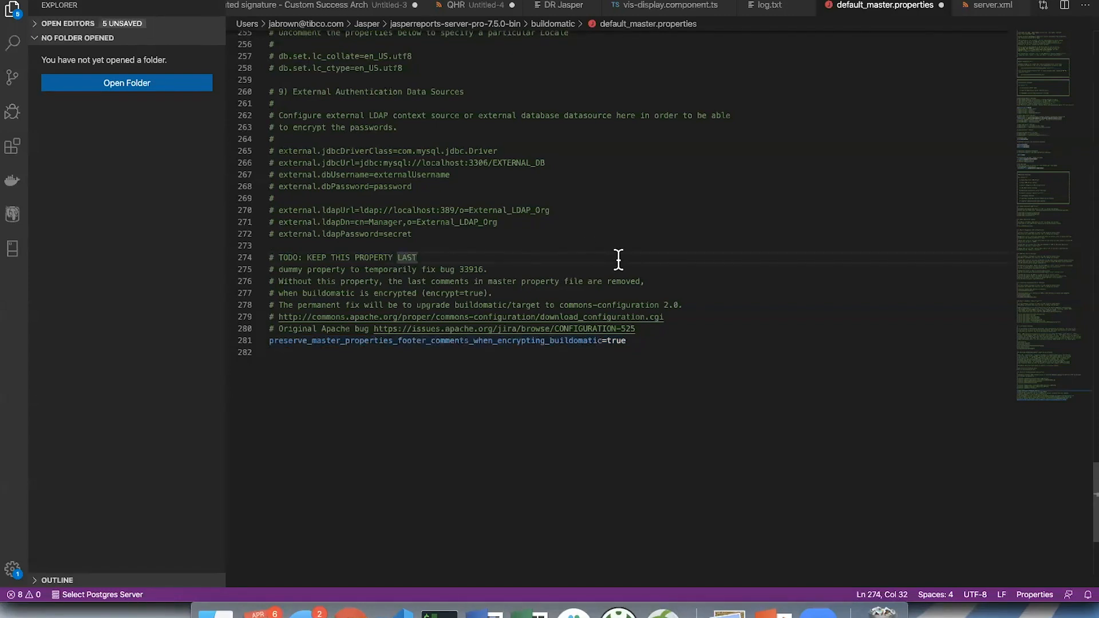
- Return to the Installation Settings near the beginning of default_master.properties and save the file
scroll(618, 258, up, 20)
scroll(618, 258, up, 20)
scroll(618, 258, up, 15)
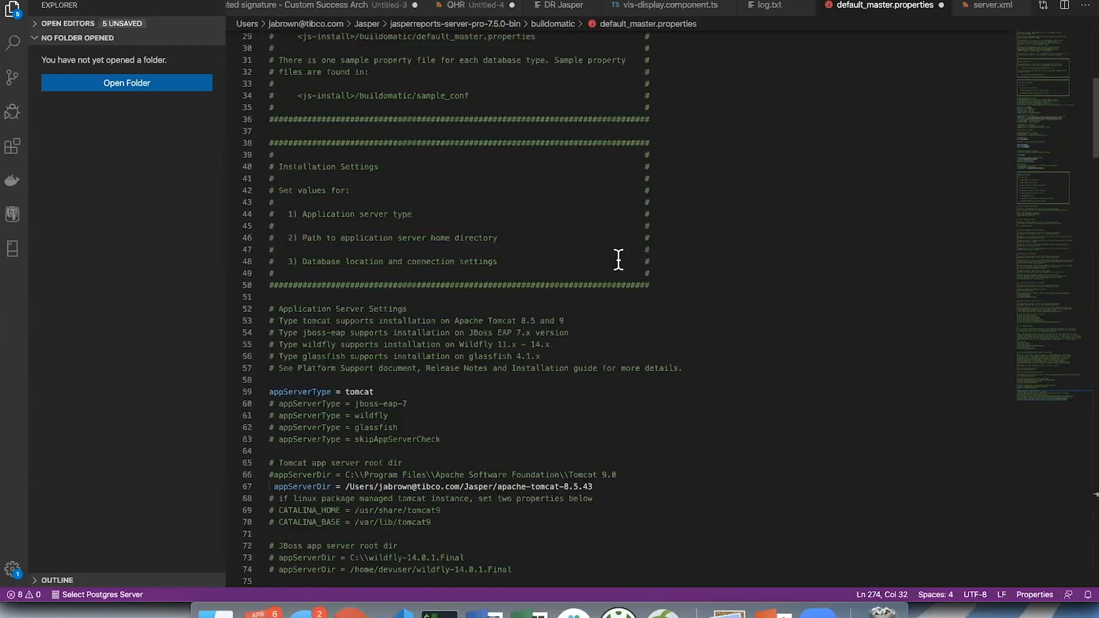
scroll(618, 259, up, 1)
key(super+s)
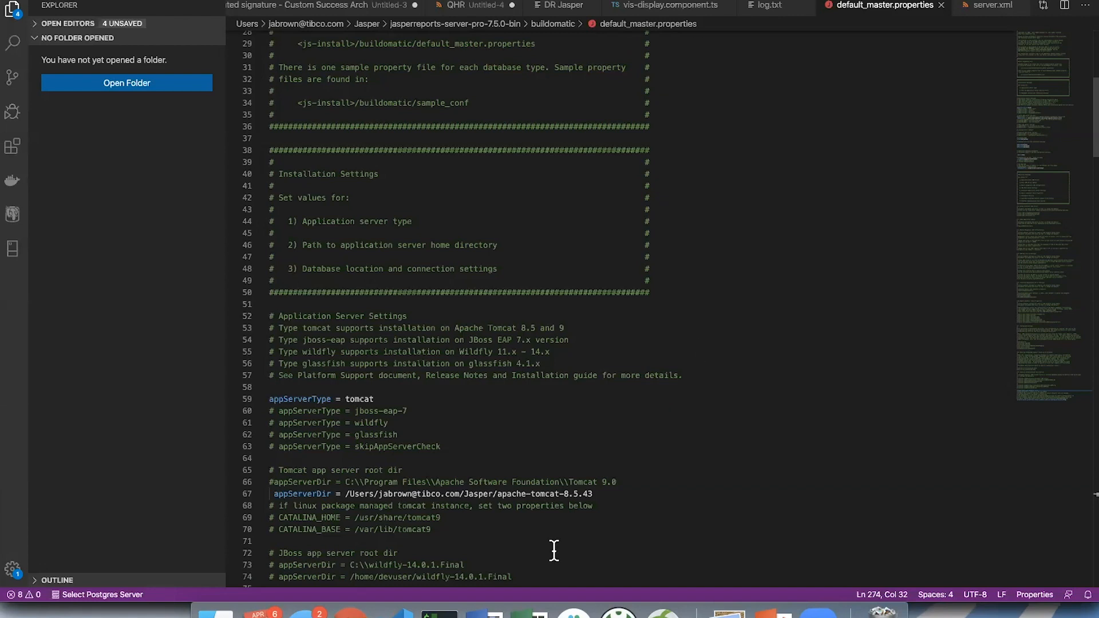
- Switch to Chrome, check whether the application server responds at localhost:8080 in a new tab, and close that tab
click(439, 611)
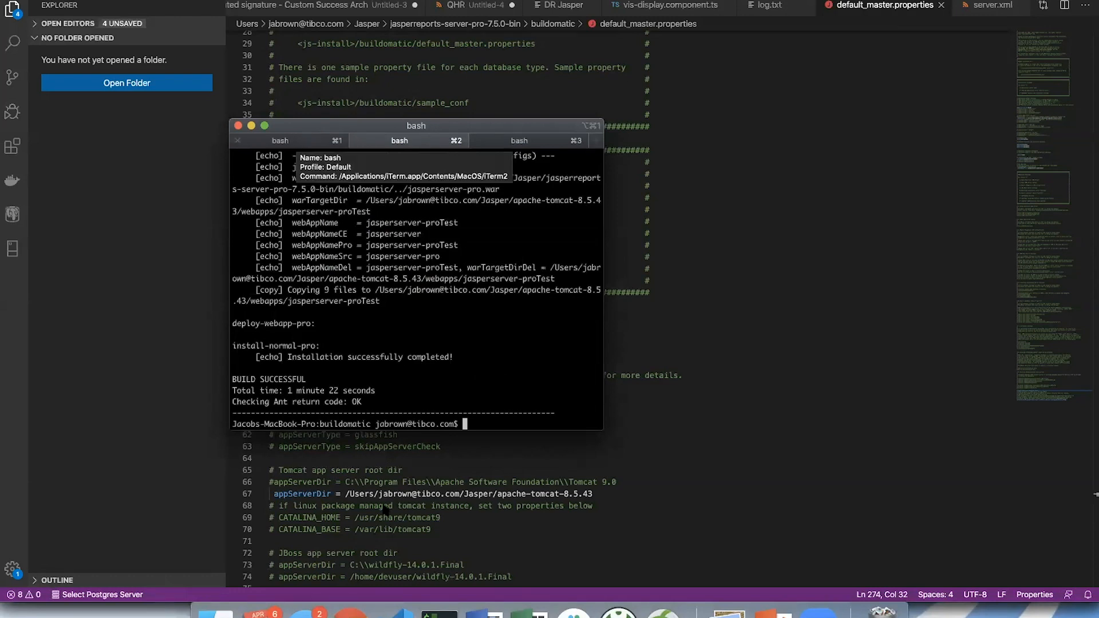
click(351, 611)
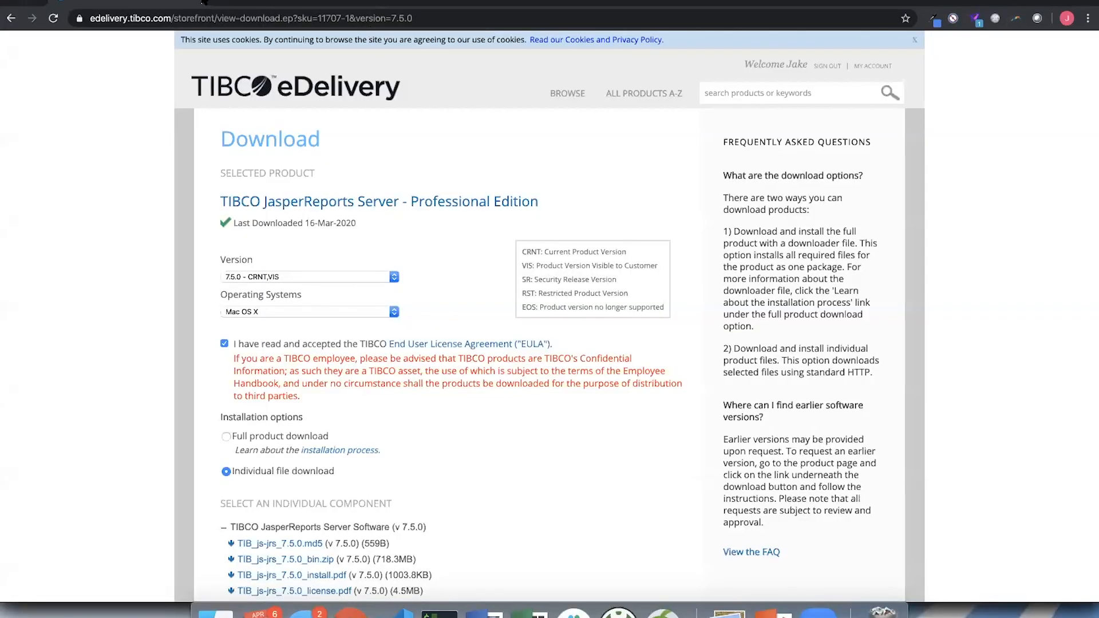
click(224, 3)
text(local)
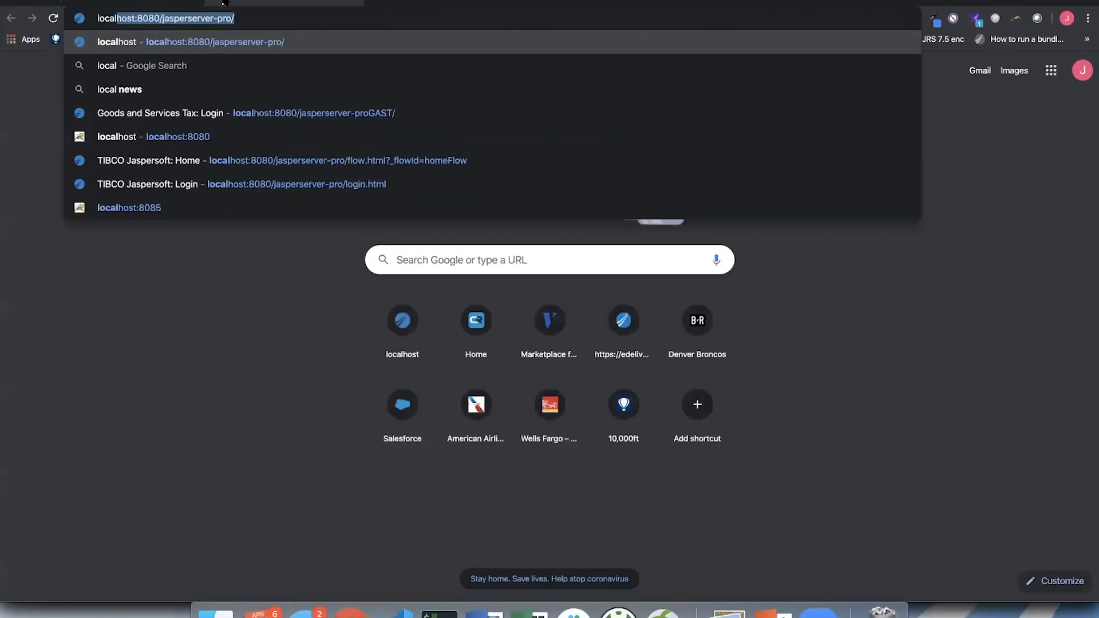
text(host)
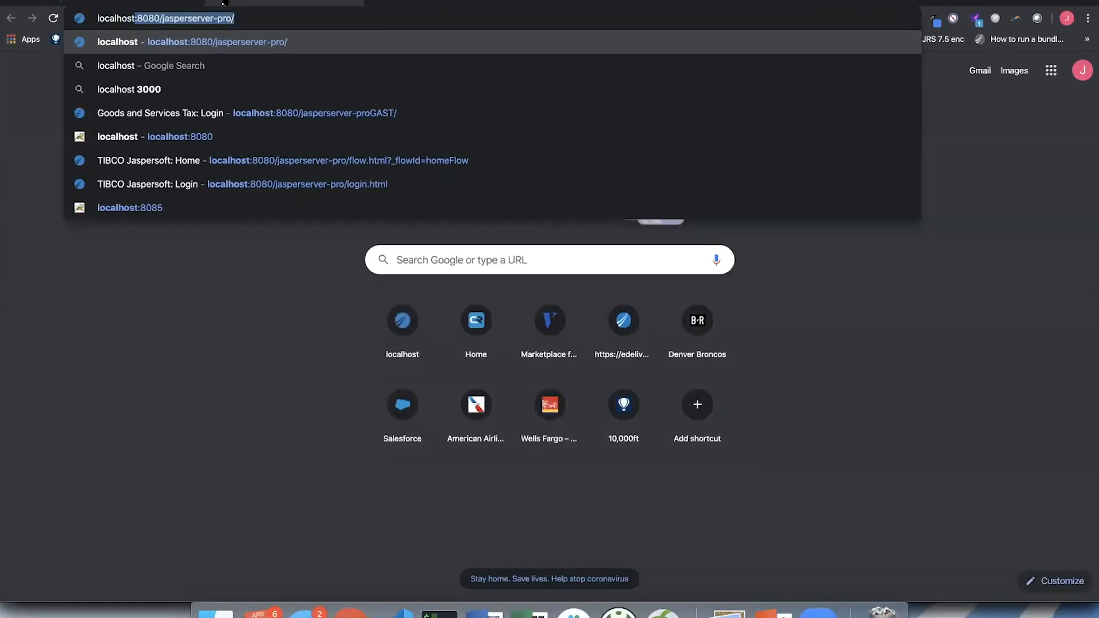
text(:8080)
key(Delete)
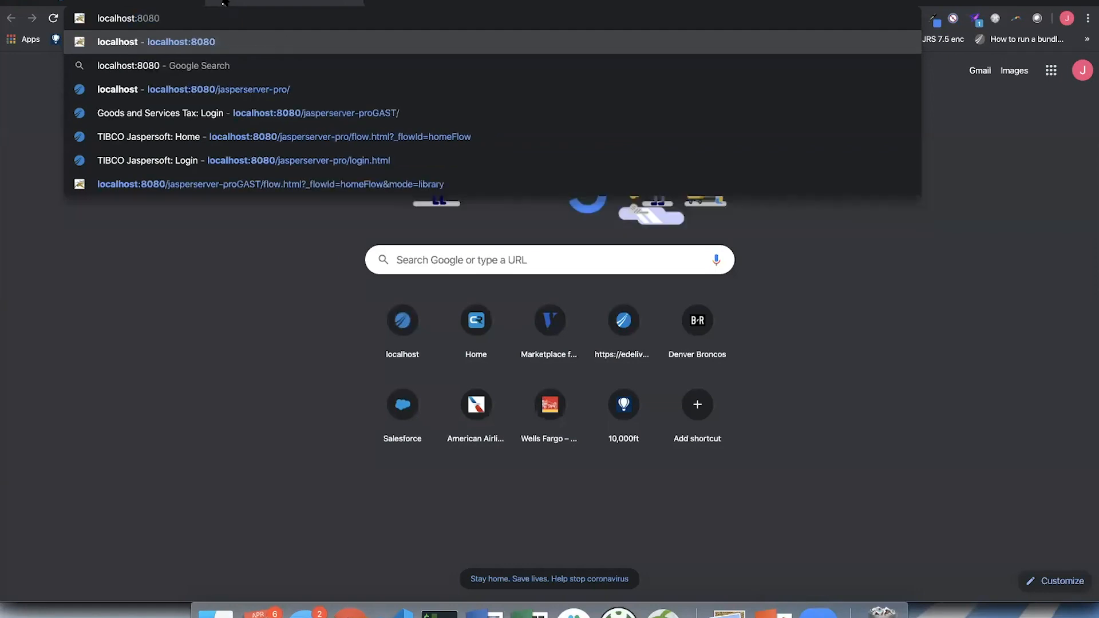
key(Return)
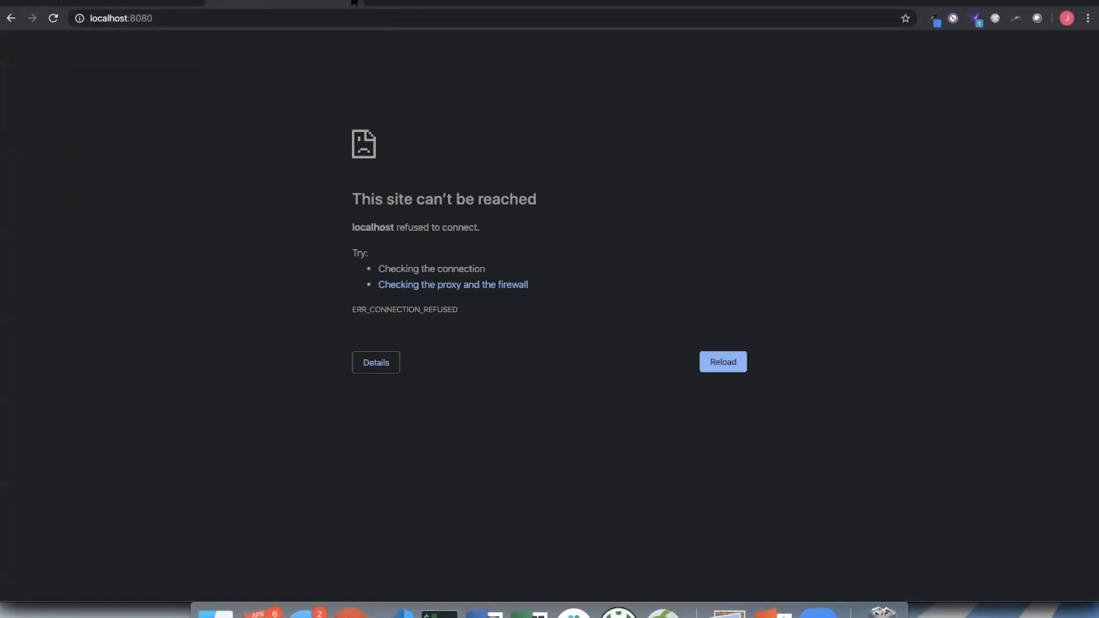
click(355, 4)
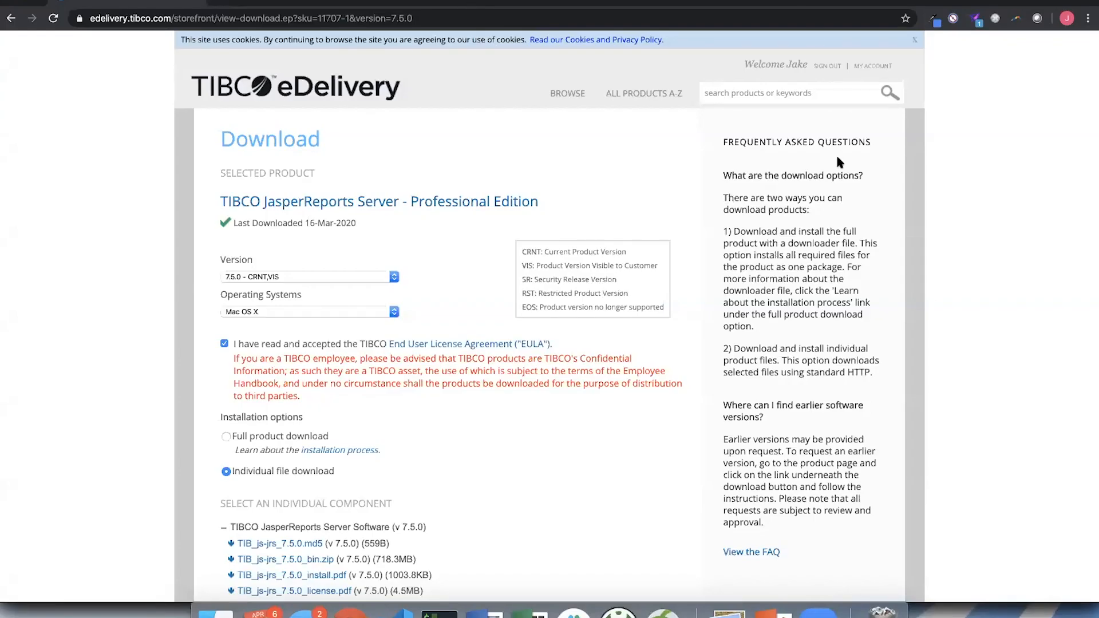
- Open pgAdmin, expand the local server to show its databases, and switch back to the terminal
click(823, 0)
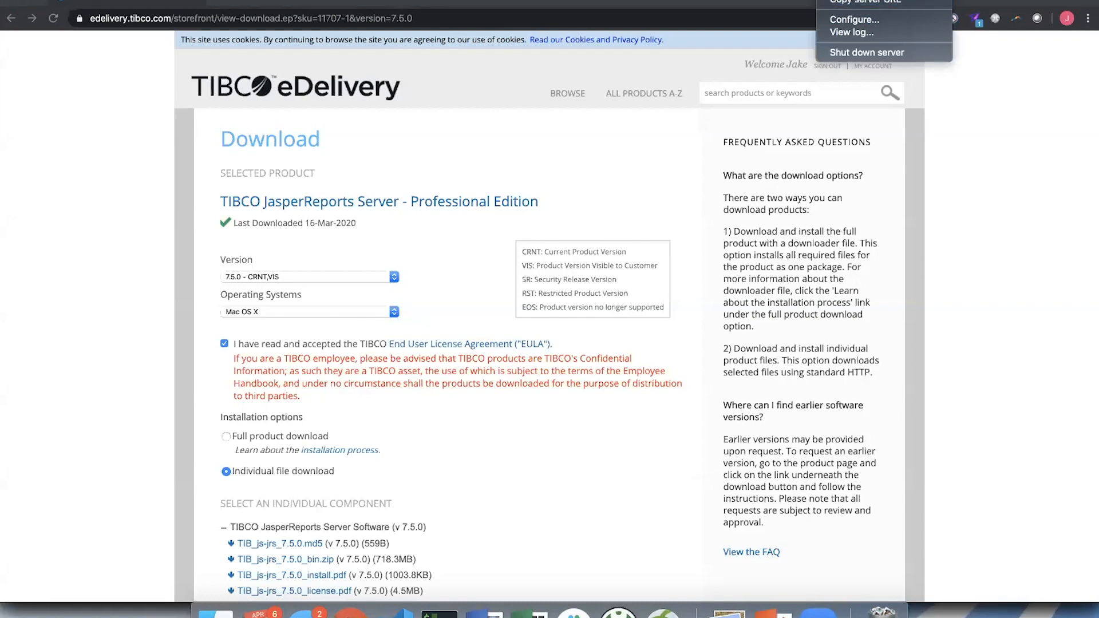
click(860, 0)
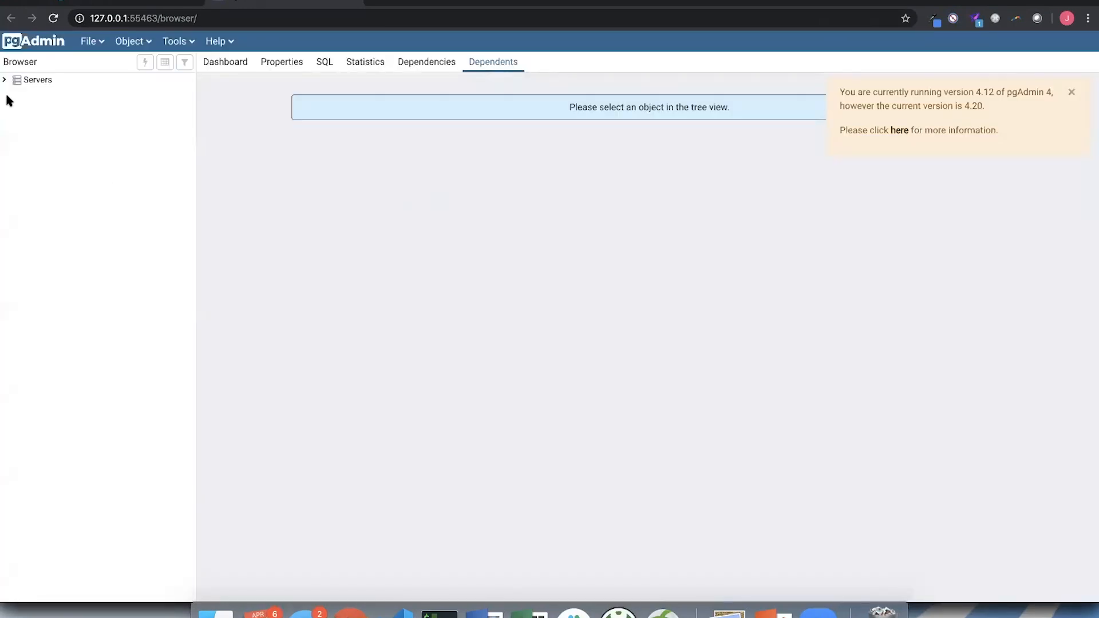
click(4, 80)
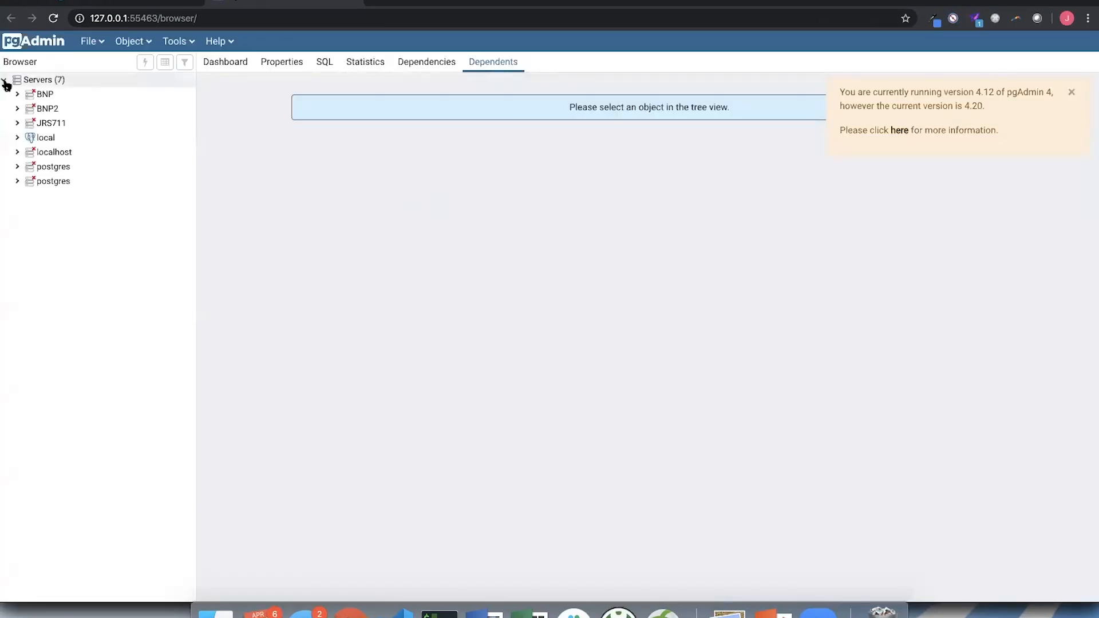
click(18, 138)
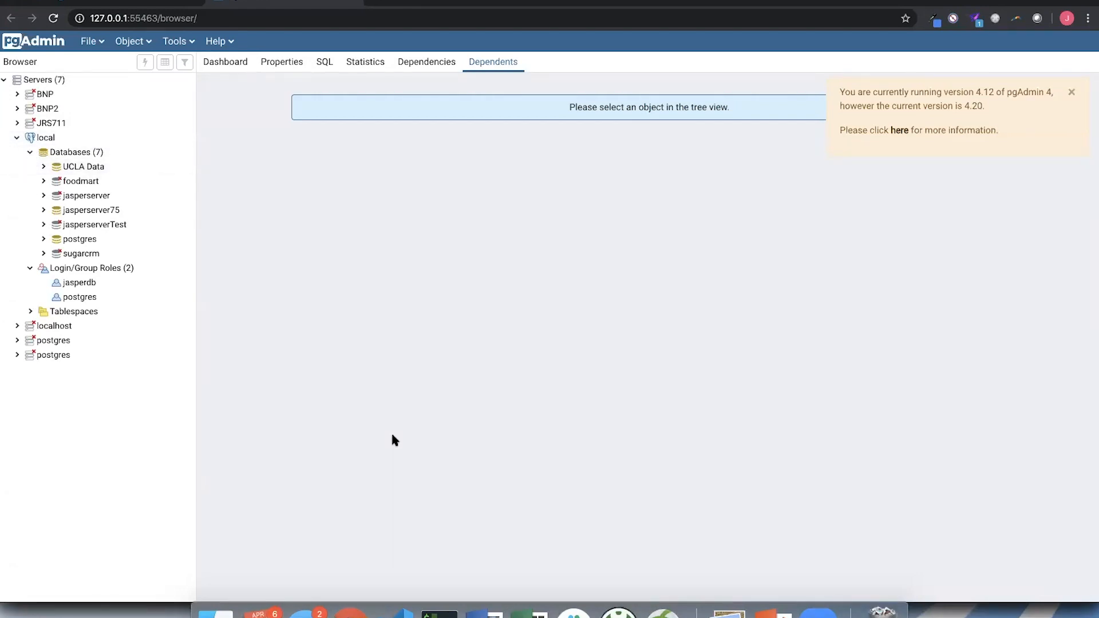
key(super+Tab)
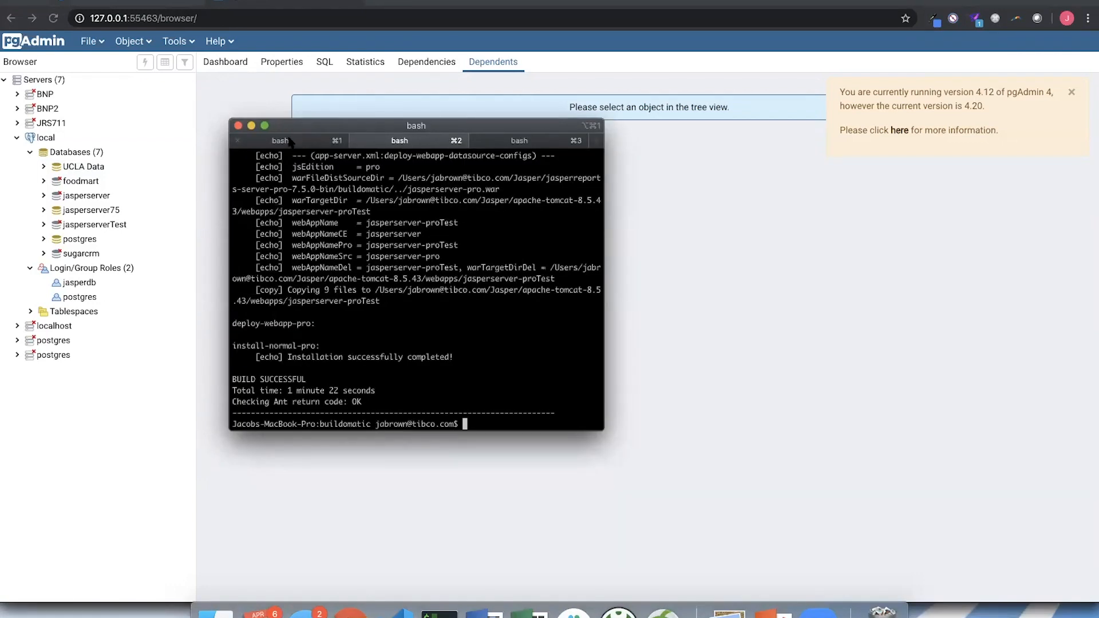
- Print the JAVA_HOME path in the terminal, highlight it, and print the current working directory
text(echo $JAVA_HOME)
key(Return)
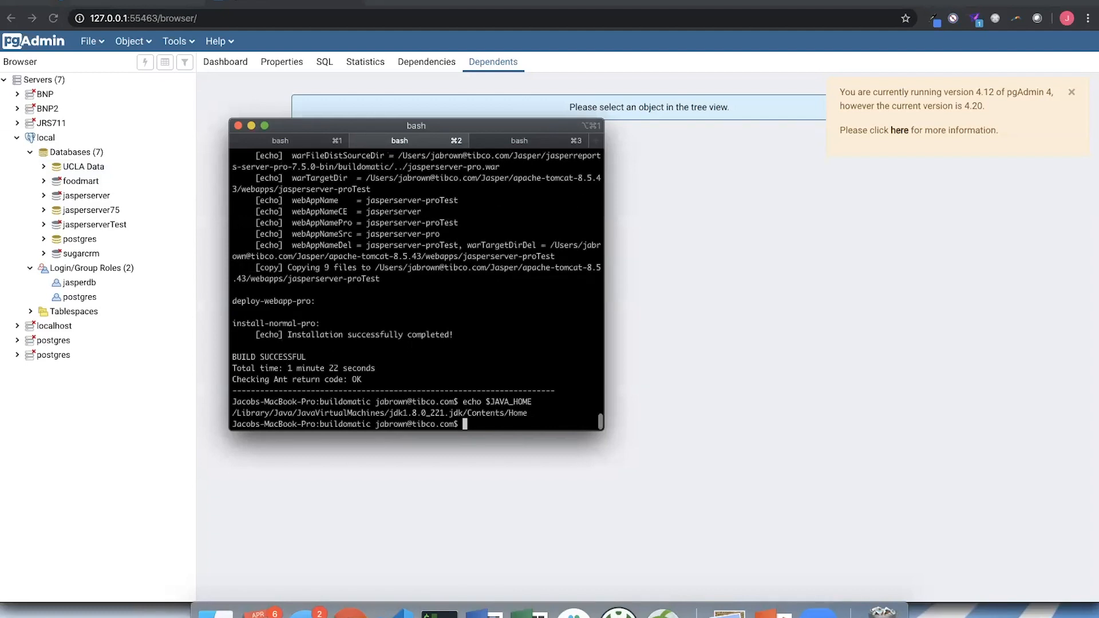
drag(231, 413, 425, 413)
click(391, 413)
click(424, 413)
drag(462, 123, 501, 66)
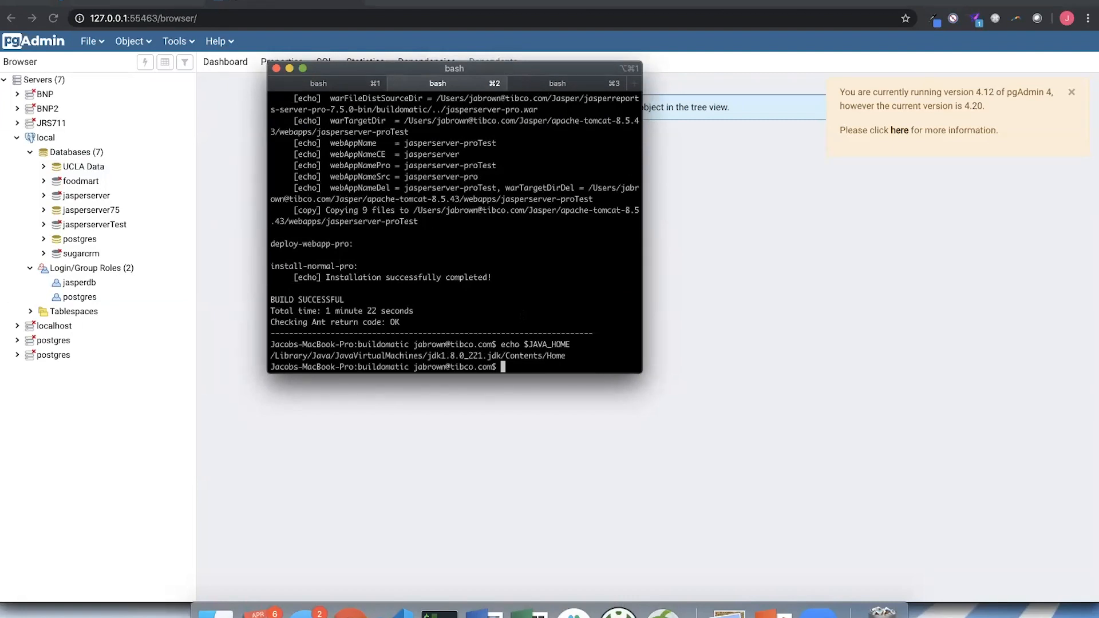
text(pwd)
key(Return)
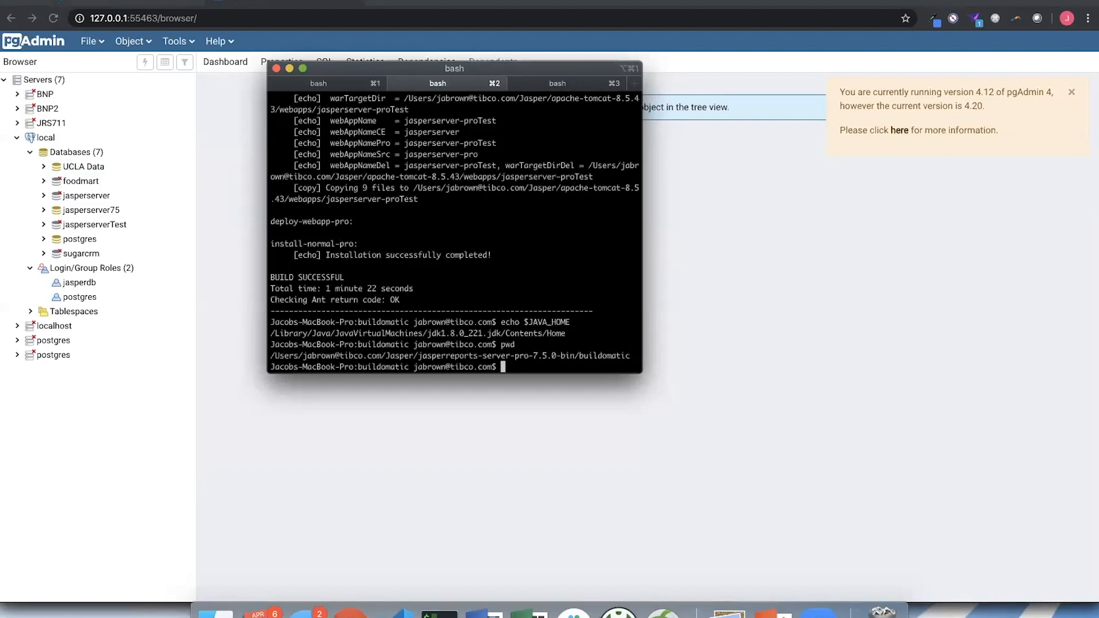
- Switch to Finder and open a new terminal tab at the buildomatic folder
click(216, 610)
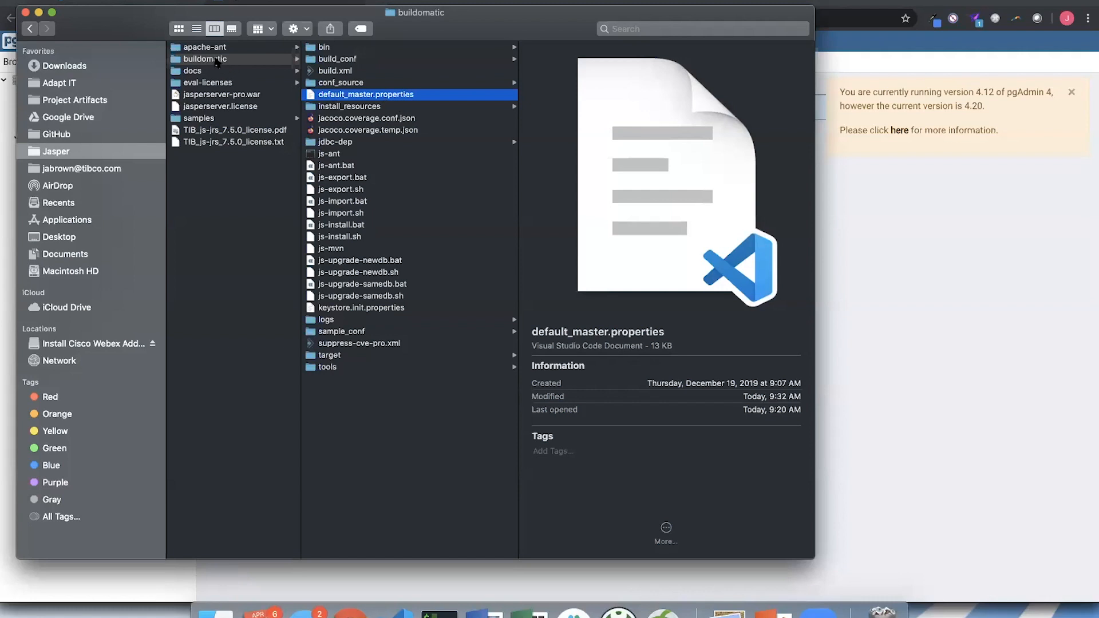
right_click(218, 60)
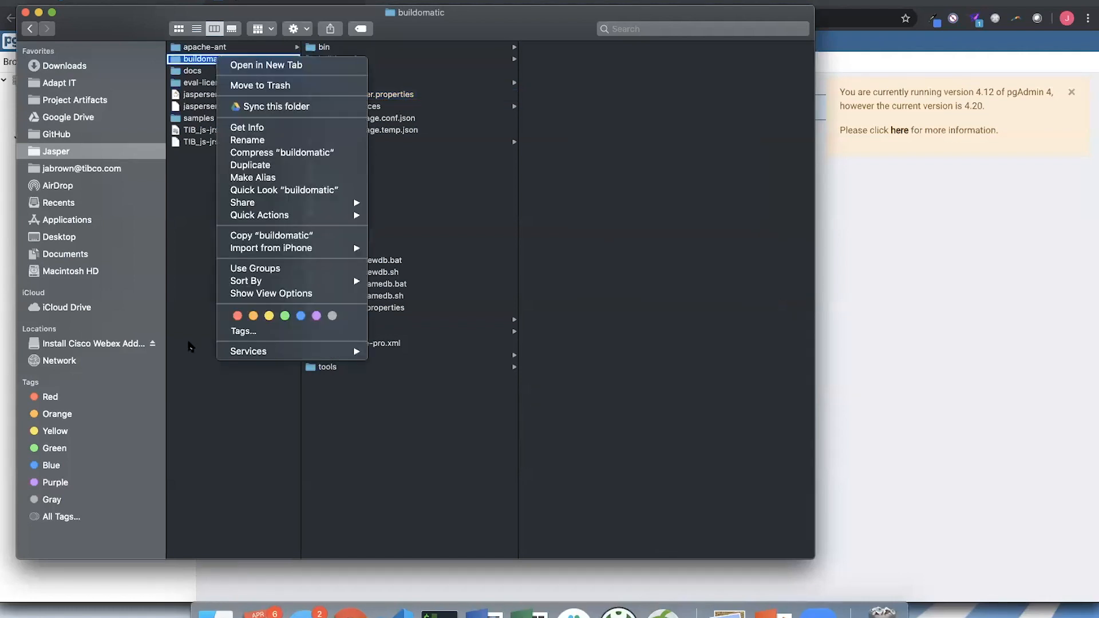
click(191, 348)
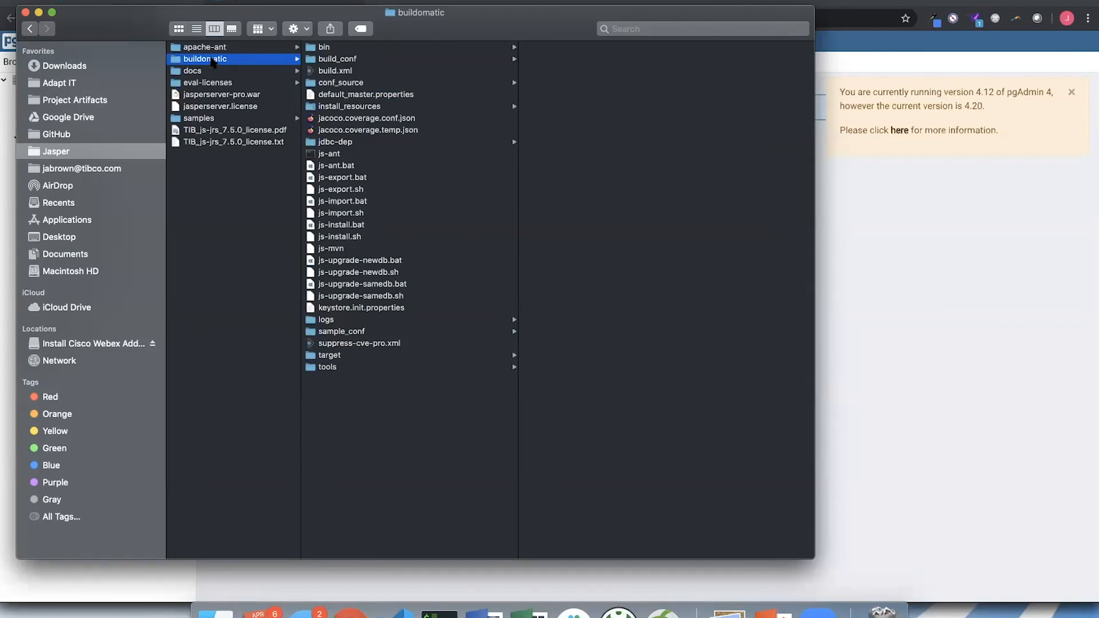
right_click(213, 62)
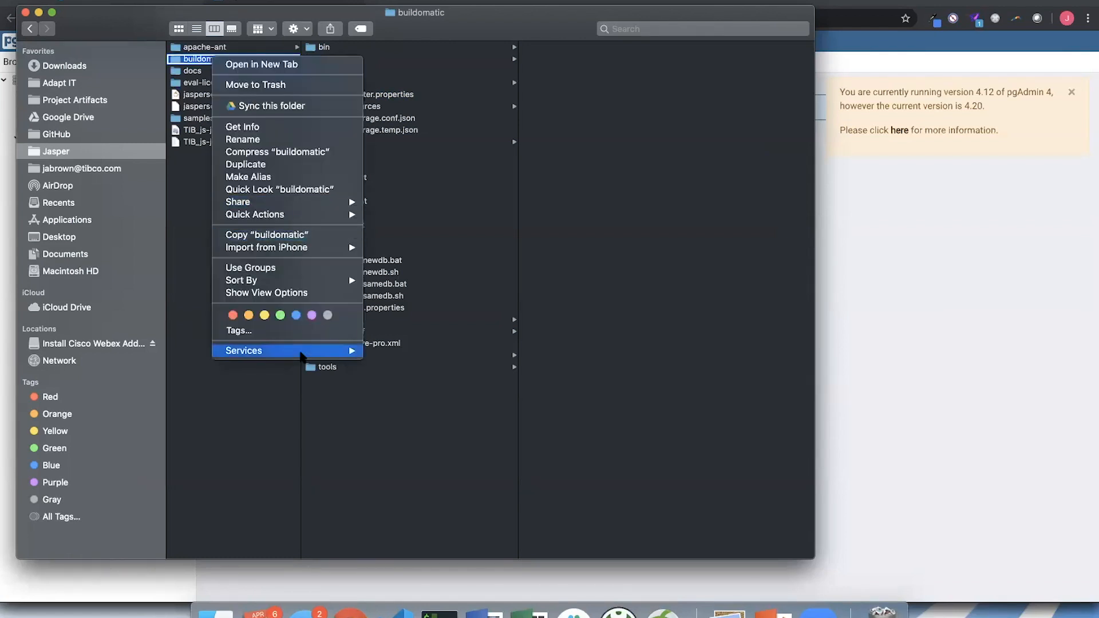
mouse_move(300, 356)
click(428, 426)
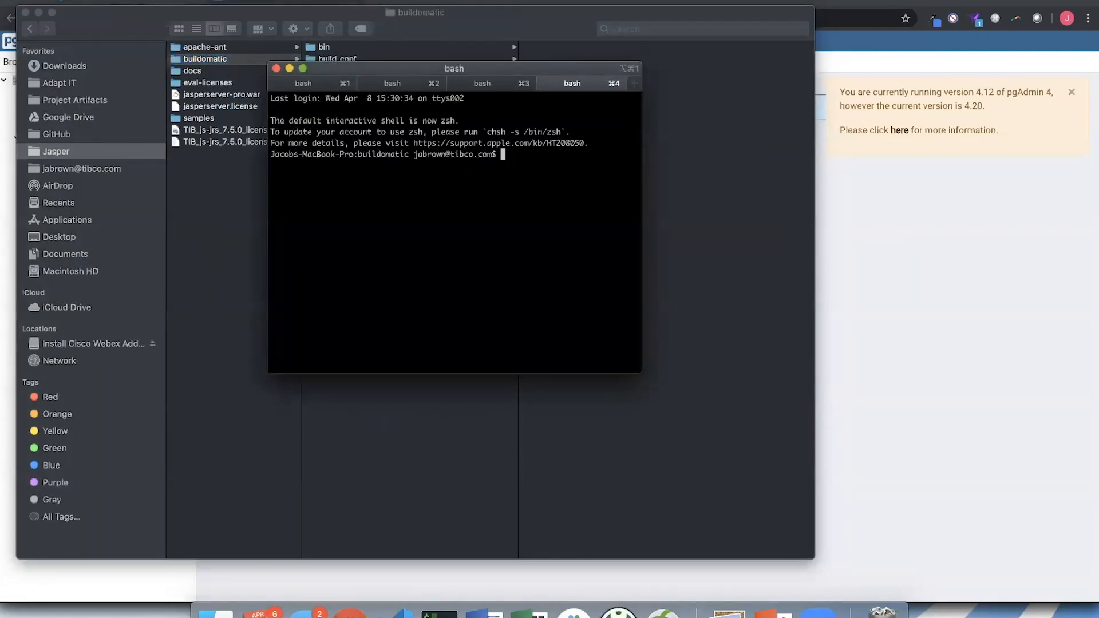
- Print the working directory in the new terminal tab, highlight the returned path, and clear the highlight
text(pwd)
key(Return)
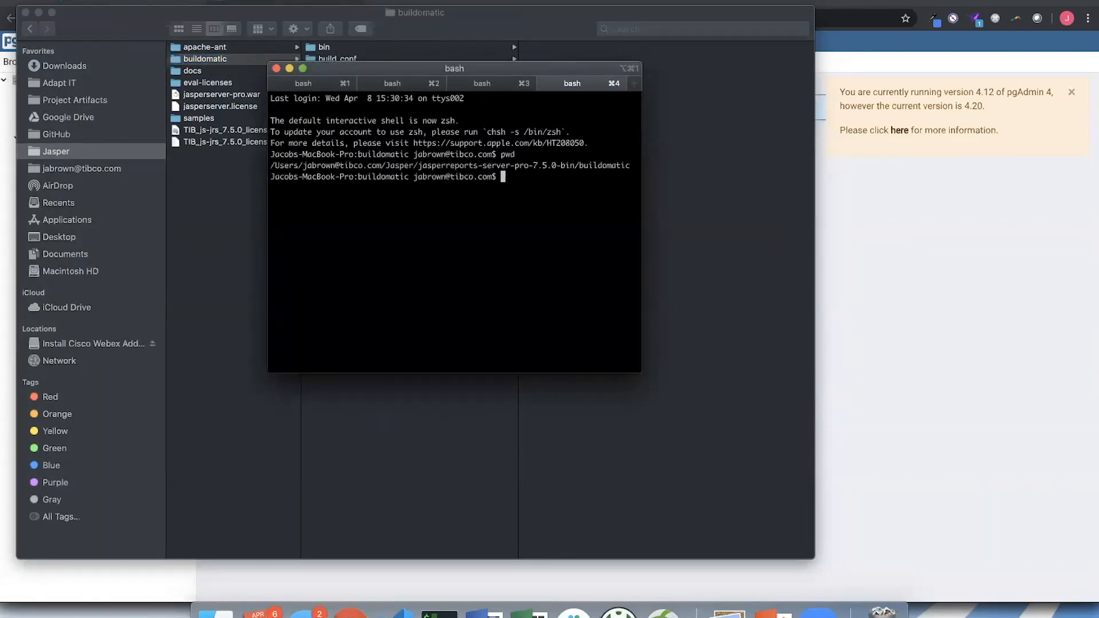
triple_click(514, 165)
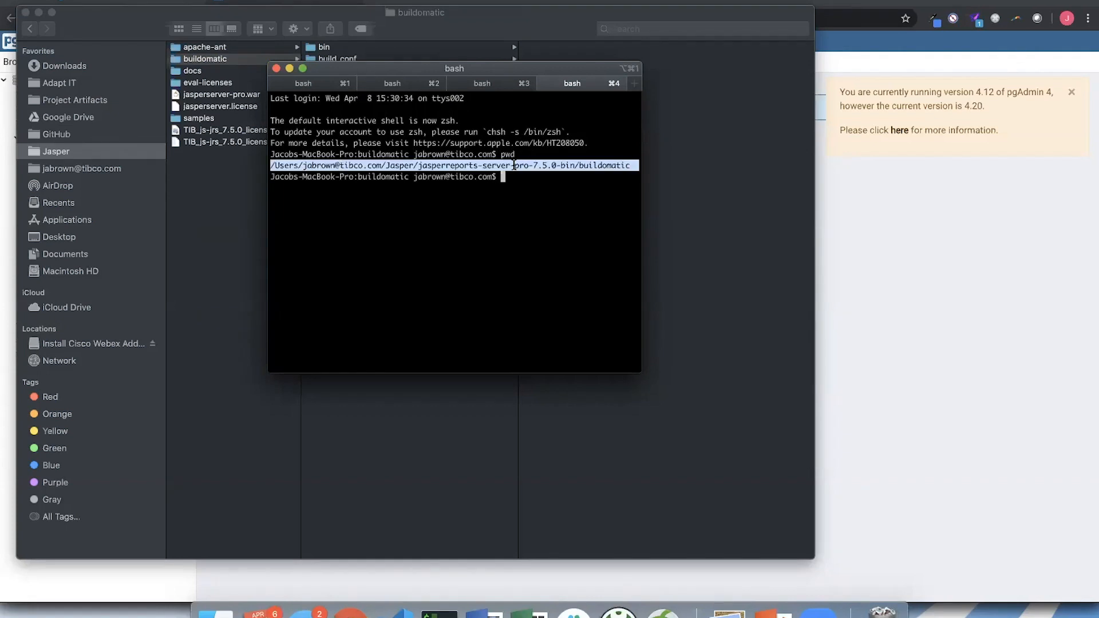
click(515, 223)
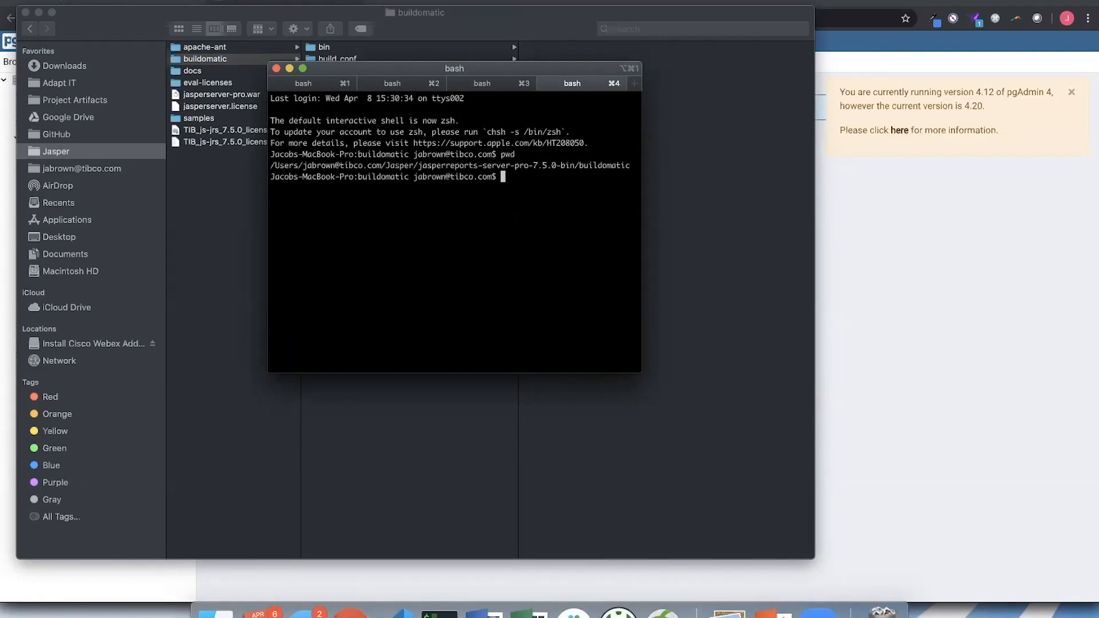
- Run the pre-installation test with ./js-install.sh test
text(./js-install.sh test)
key(Return)
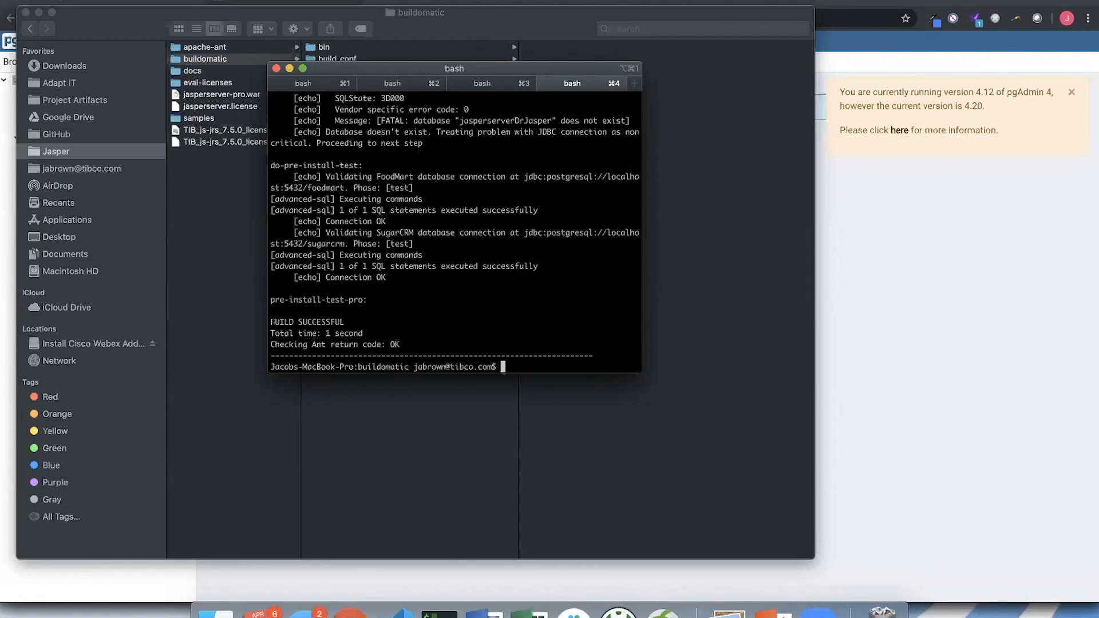
- Highlight the build result line of the pre-installation test and review the output above it
drag(271, 321, 344, 321)
click(407, 319)
scroll(406, 320, up, 3)
scroll(406, 319, down, 3)
scroll(406, 320, up, 1)
scroll(406, 319, down, 1)
- Run the full installation with ./js-install.sh, leaving out the minimal option
text(./js-install.sh)
text(minimal)
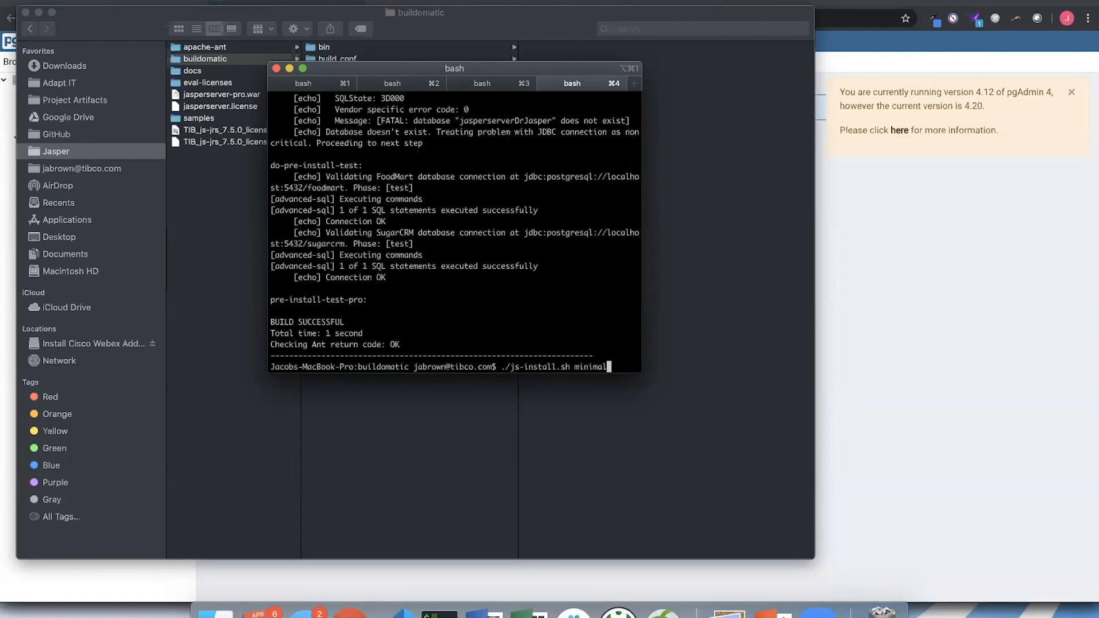
key(BackSpace)
key(BackSpace)
key(BackSpace)
key(BackSpace)
key(BackSpace)
key(BackSpace)
key(BackSpace)
key(BackSpace)
key(Return)
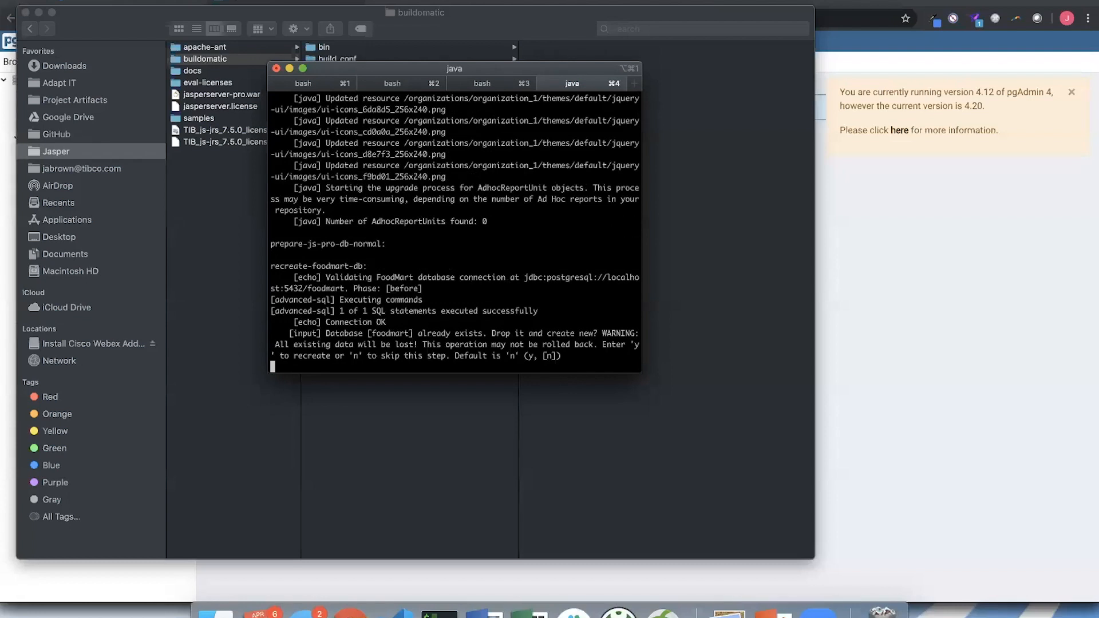
- Keep the existing foodmart and sugarcrm databases by accepting the default answer n for both recreation questions
double_click(383, 334)
click(443, 333)
key(Return)
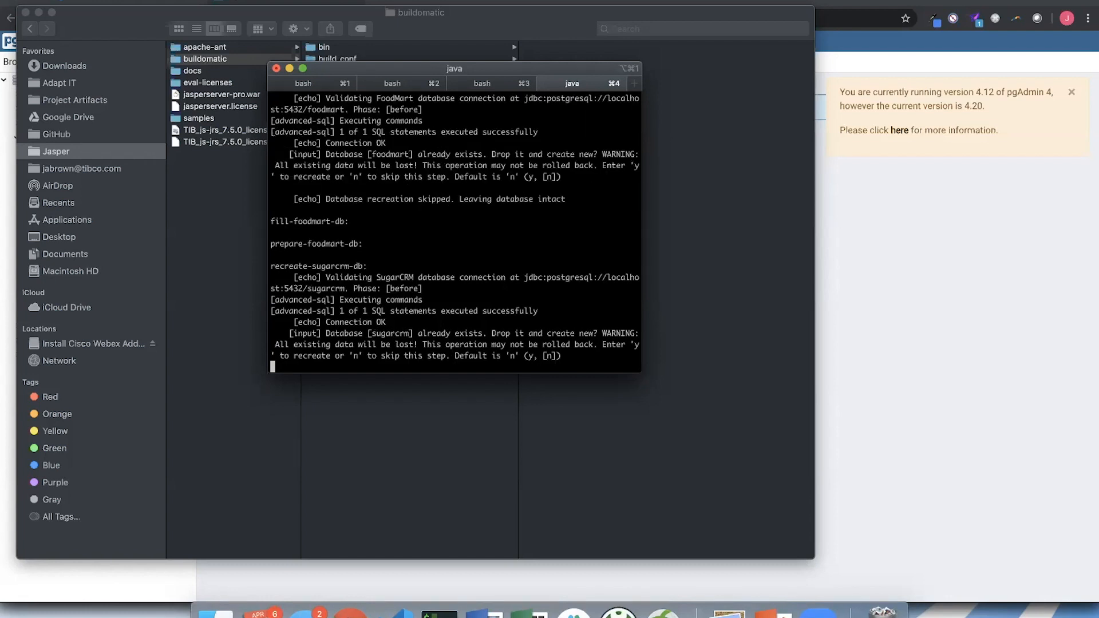
key(Return)
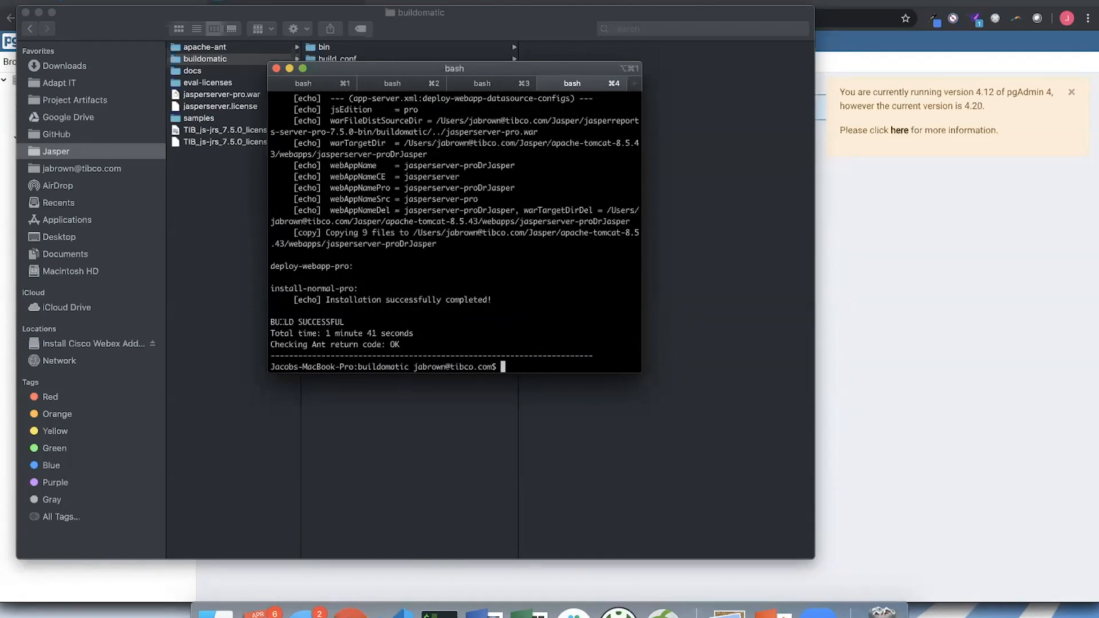
- Highlight the installation's build result line and its total time line, clearing each highlight
drag(273, 322, 354, 319)
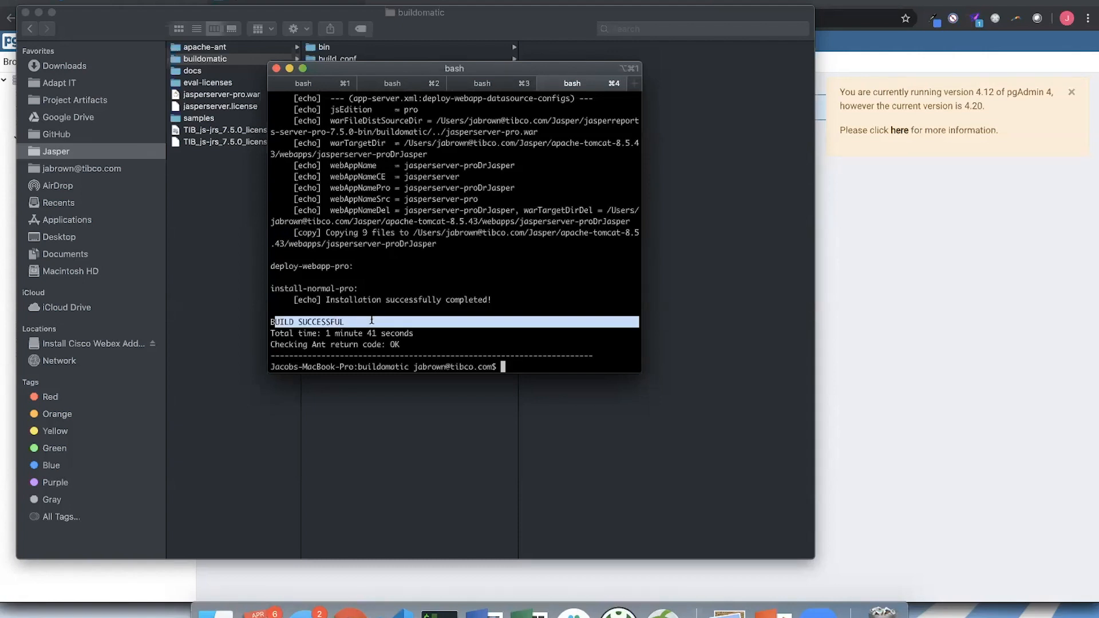
click(371, 320)
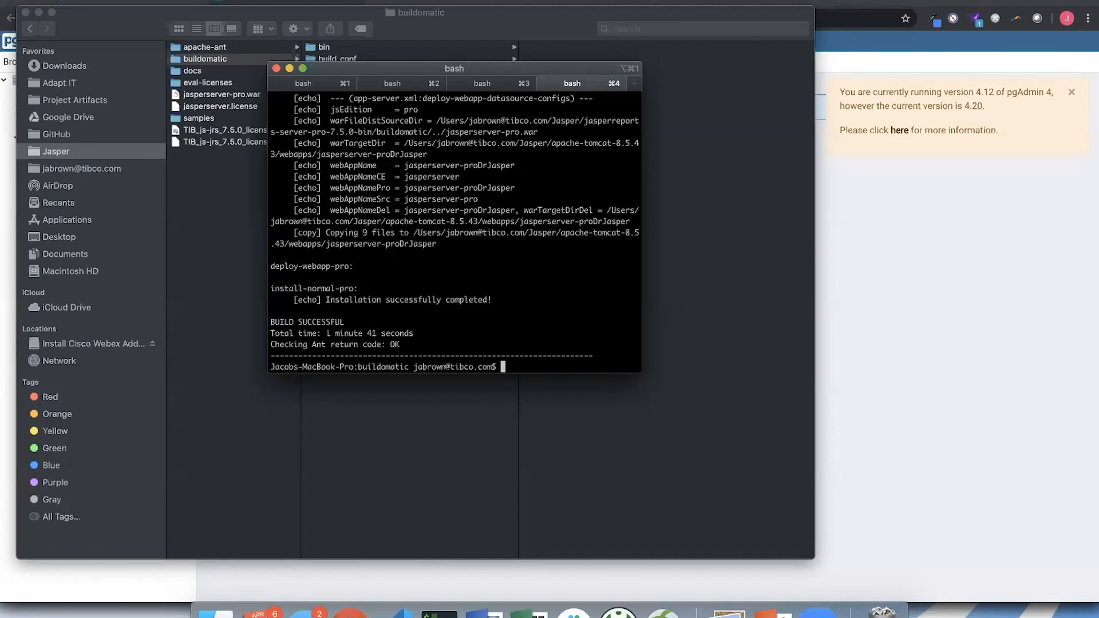
drag(414, 333, 272, 333)
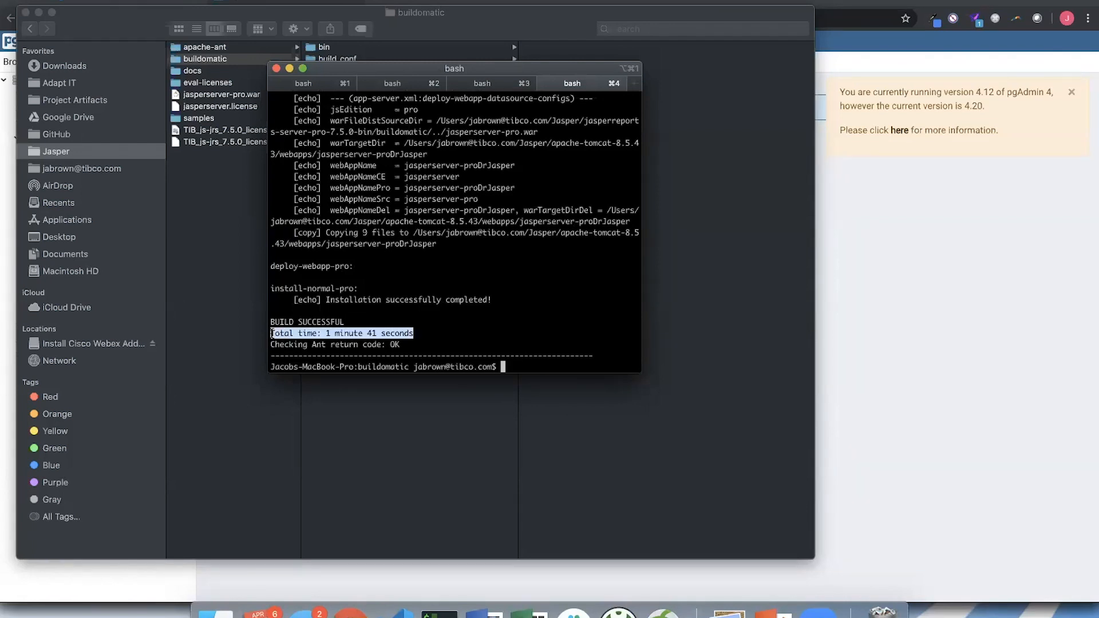
click(376, 334)
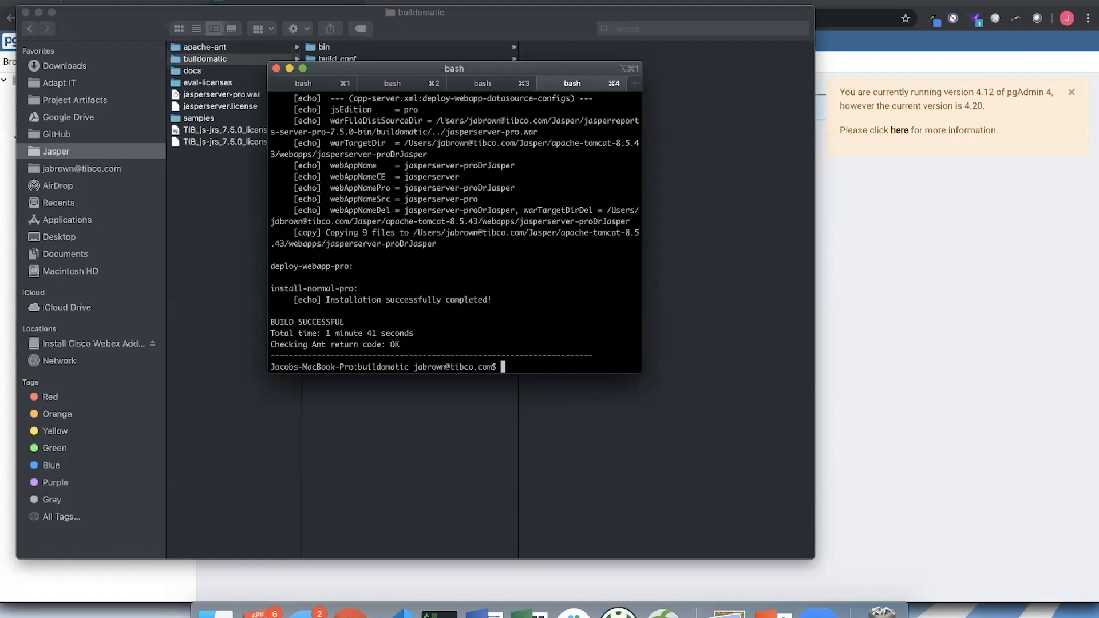
- Find the terminal session in the apache-tomcat-8.5.43 bin folder and start Tomcat with ./startup.sh
key(super+2)
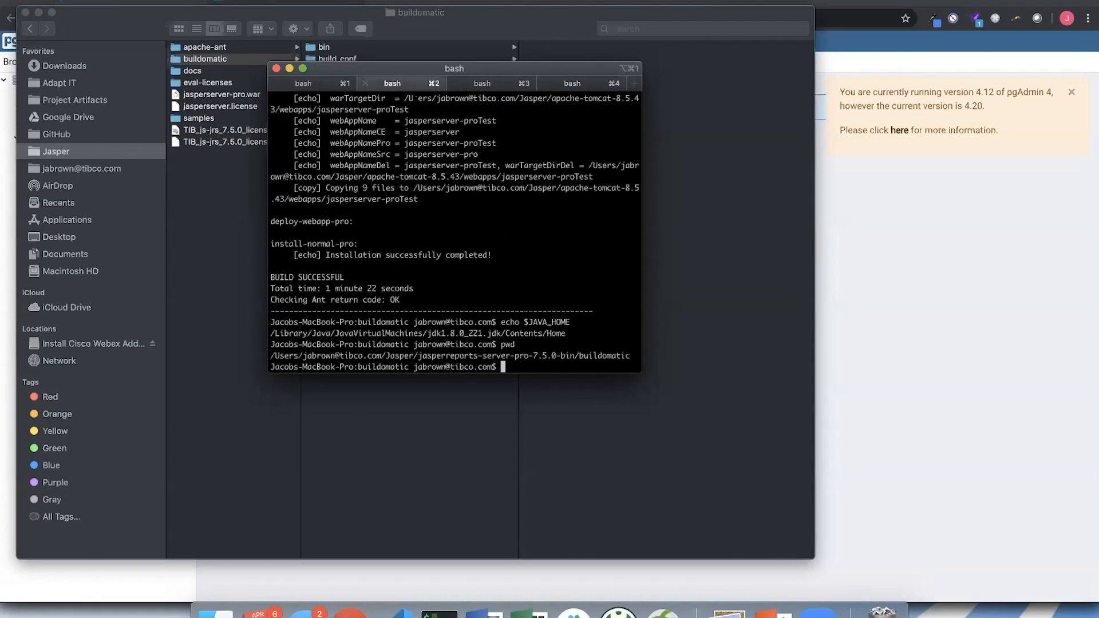
click(316, 86)
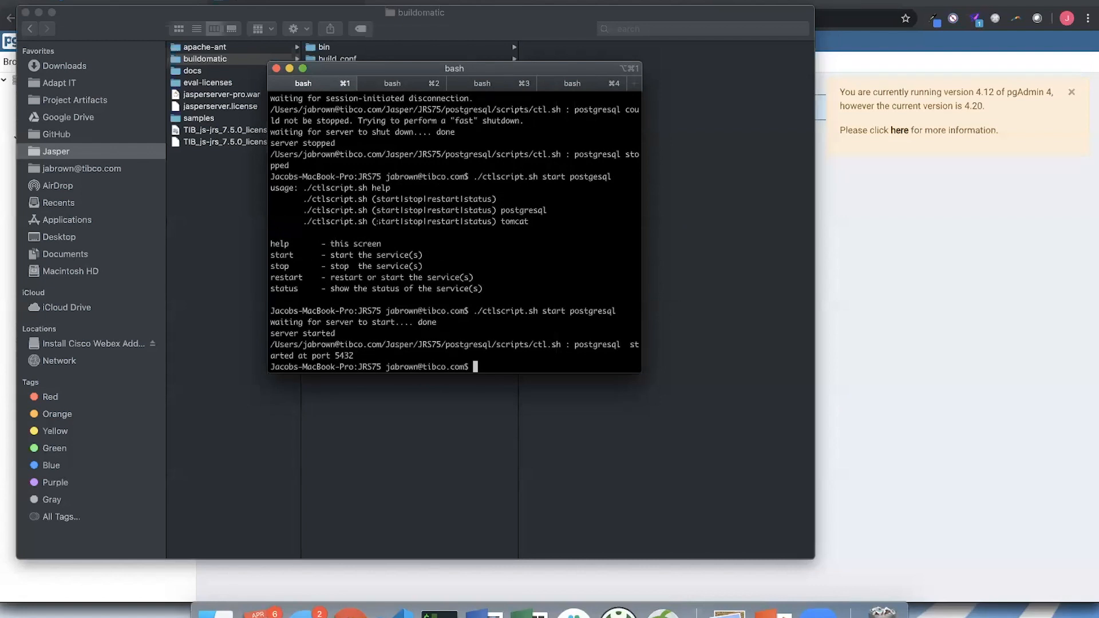
click(392, 83)
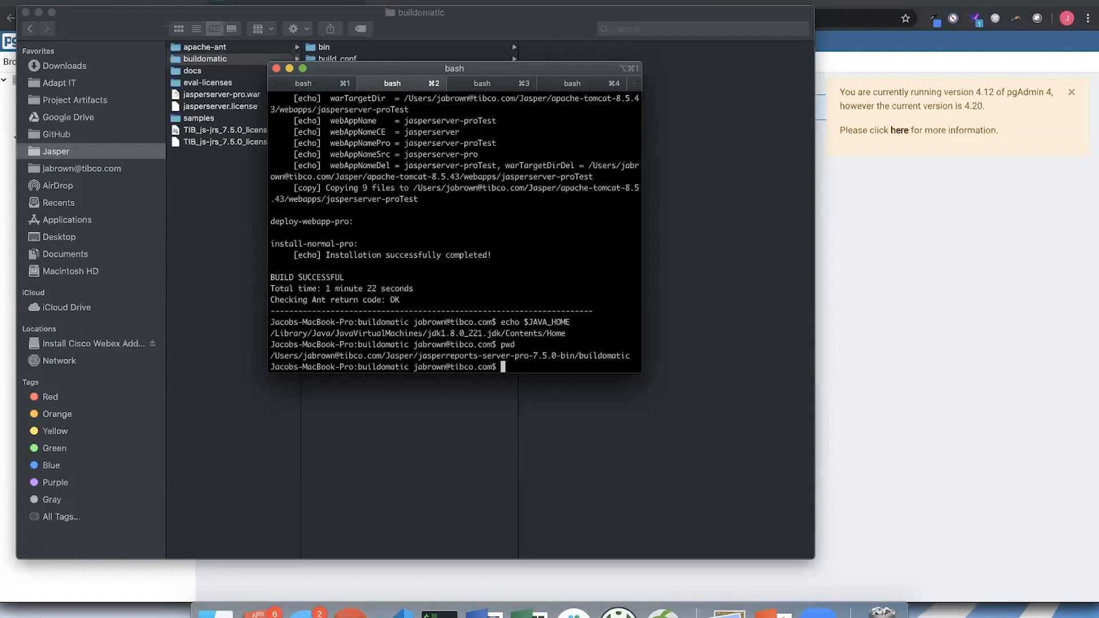
click(475, 83)
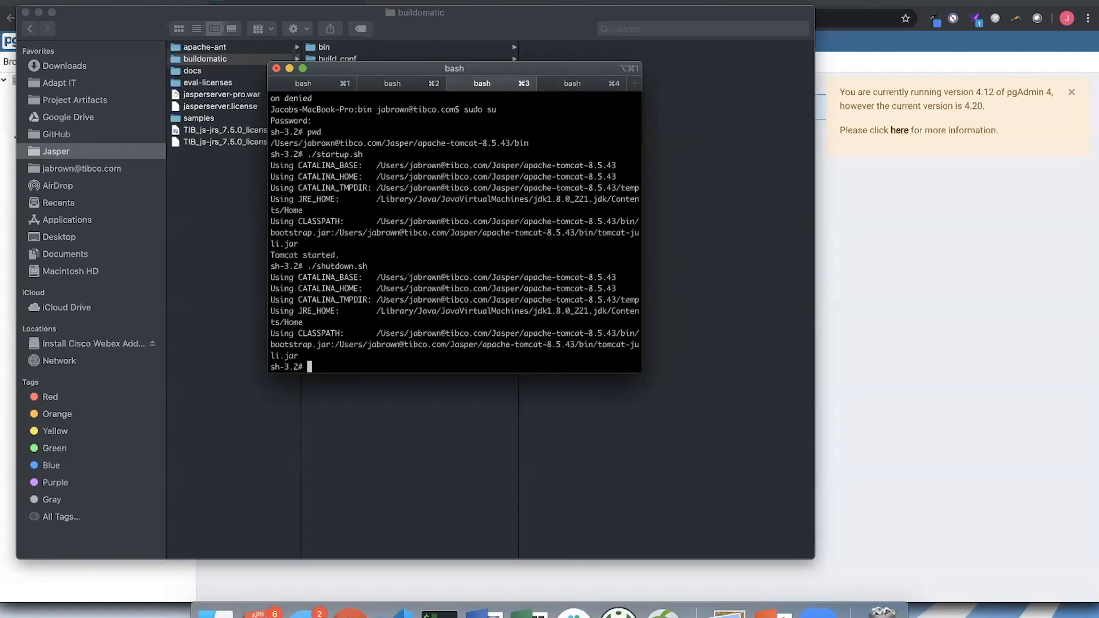
text(./startup.sh)
key(Return)
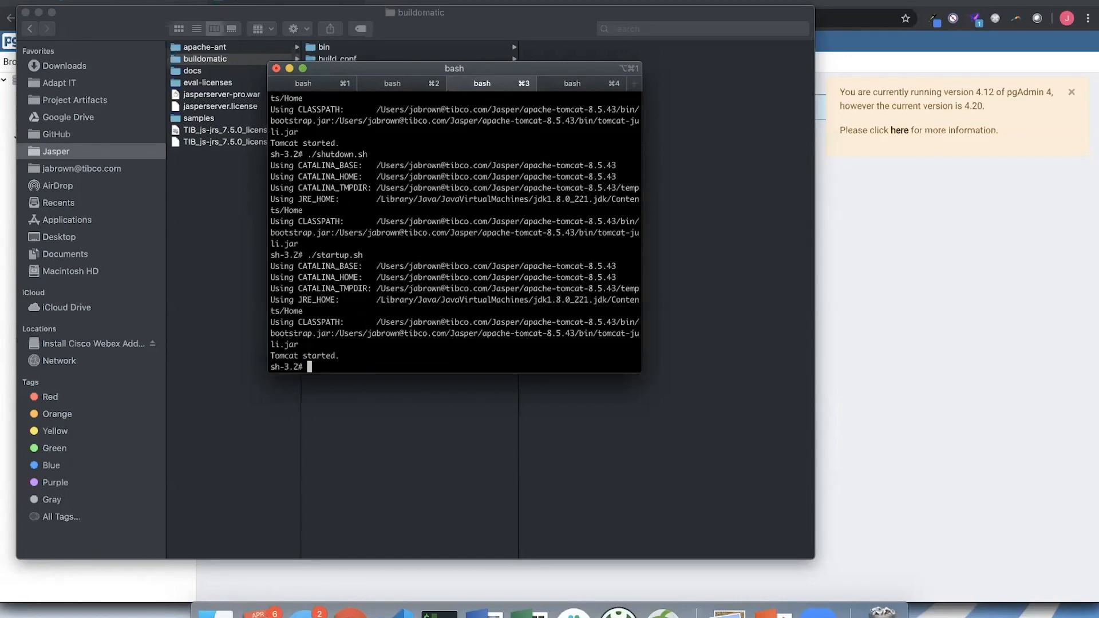
- Switch to pgAdmin, refresh the local server's databases, and expand the jasperserverDrJasper database
click(871, 285)
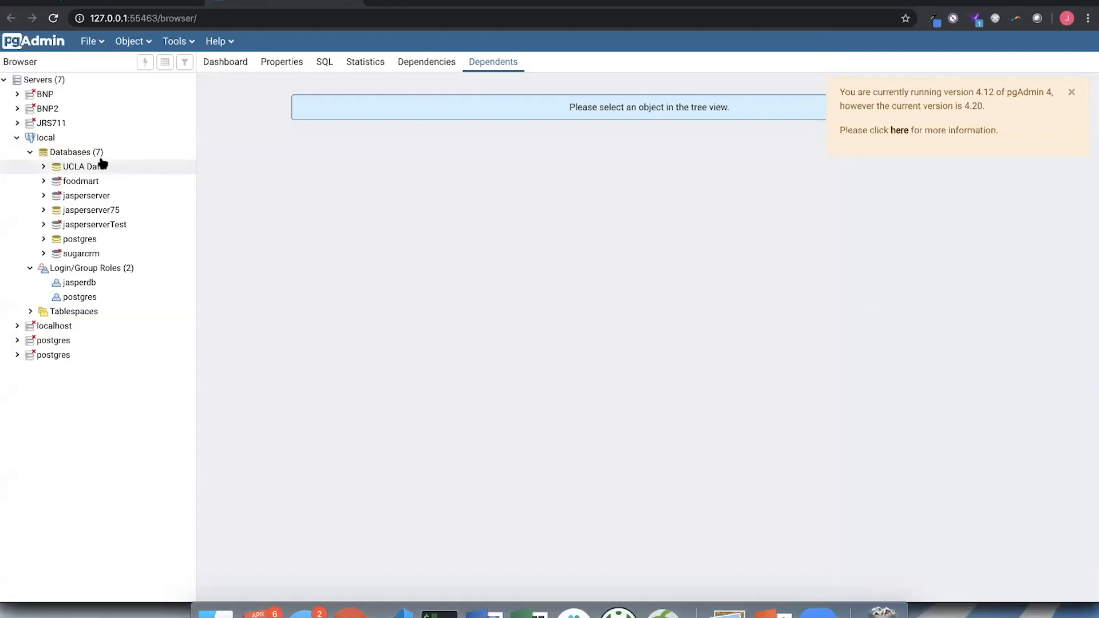
click(82, 153)
right_click(82, 155)
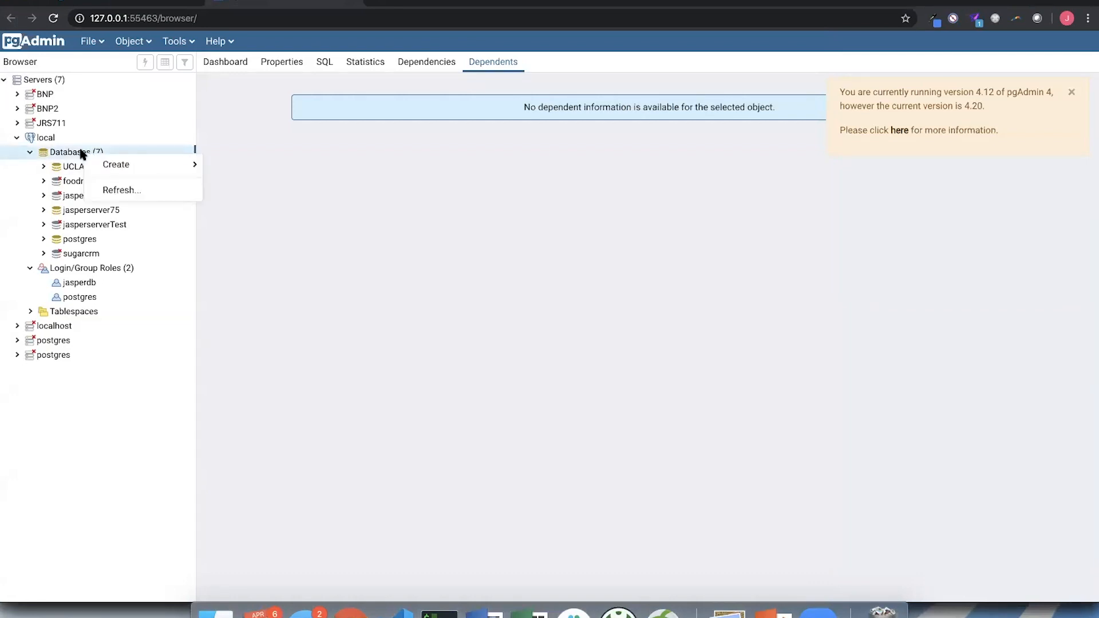
click(107, 188)
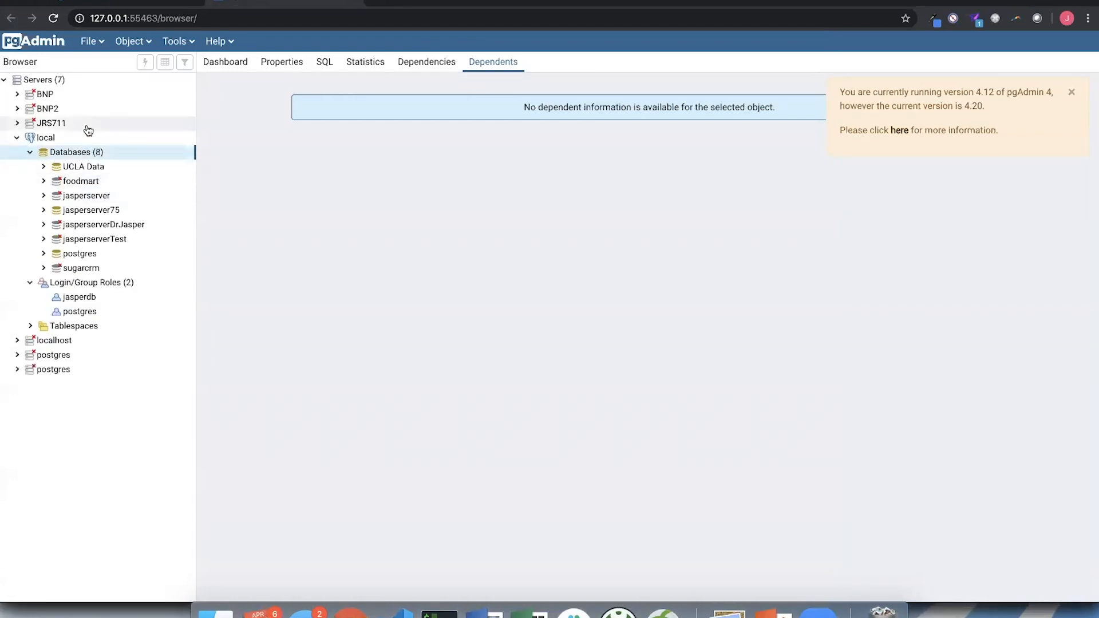
click(92, 225)
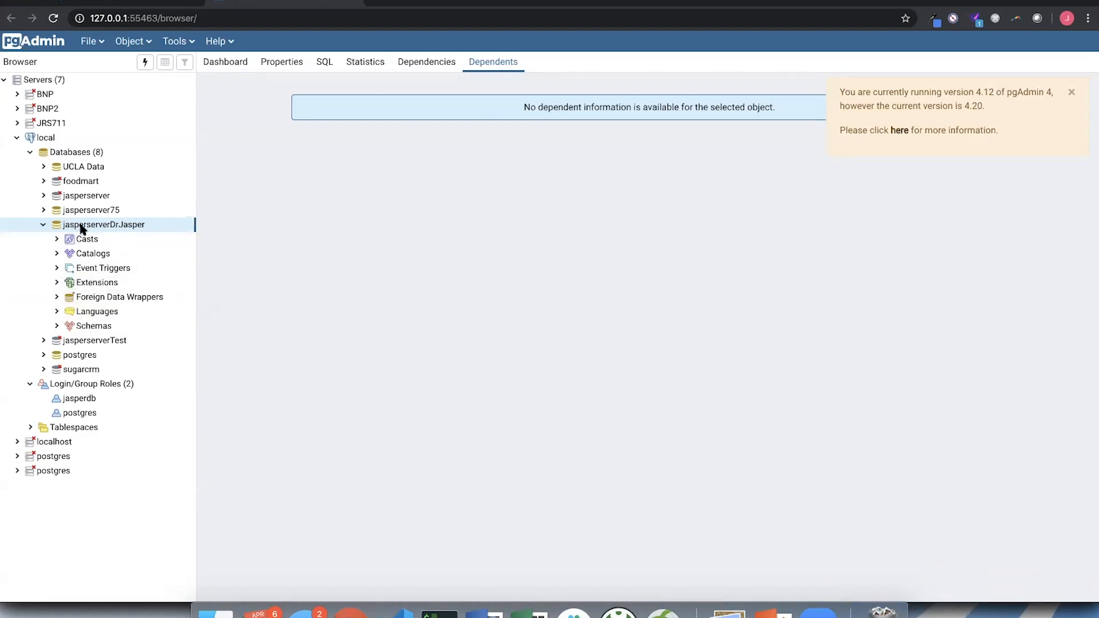
- Open the Query Tool for jasperserverDrJasper and run select * from jiuser, correcting the table name from jiusers
right_click(83, 230)
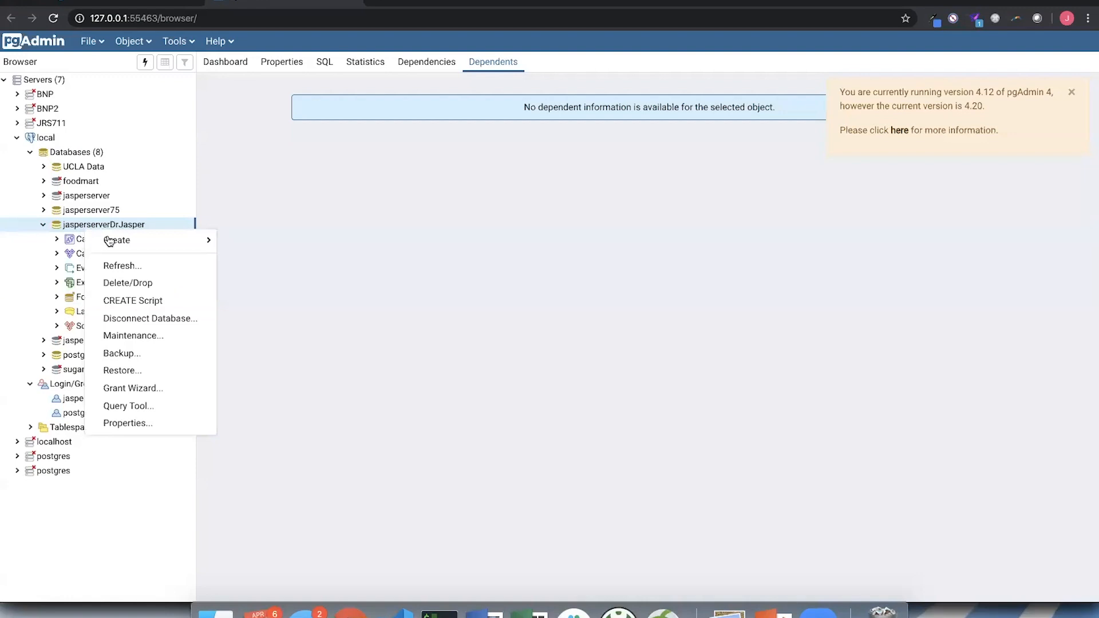
click(159, 408)
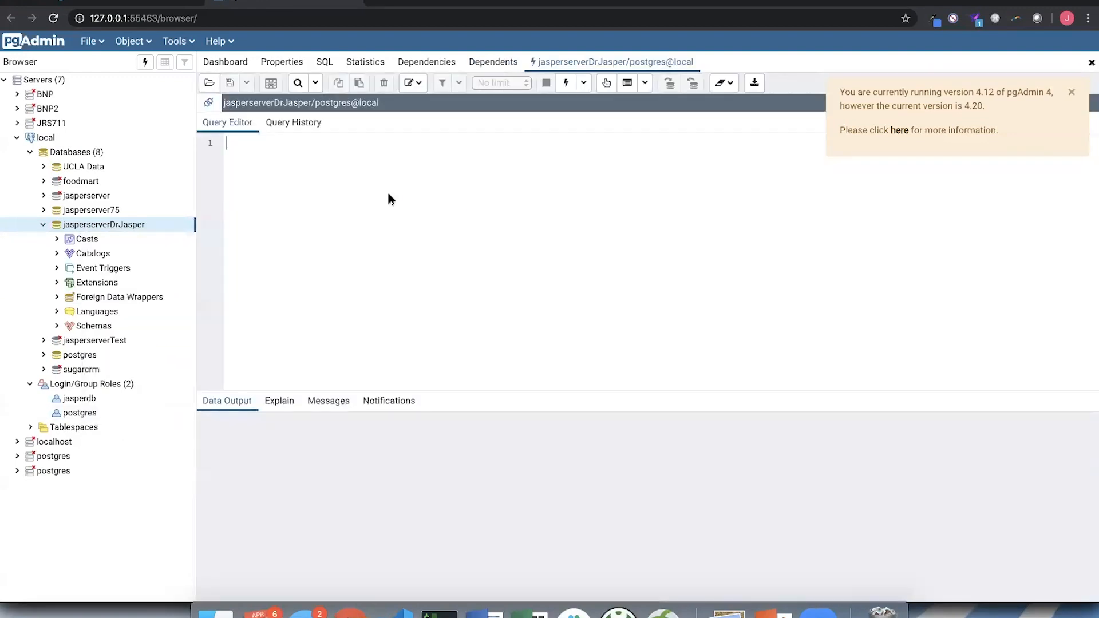
text(select * from jiusers)
click(566, 83)
key(BackSpace)
click(567, 84)
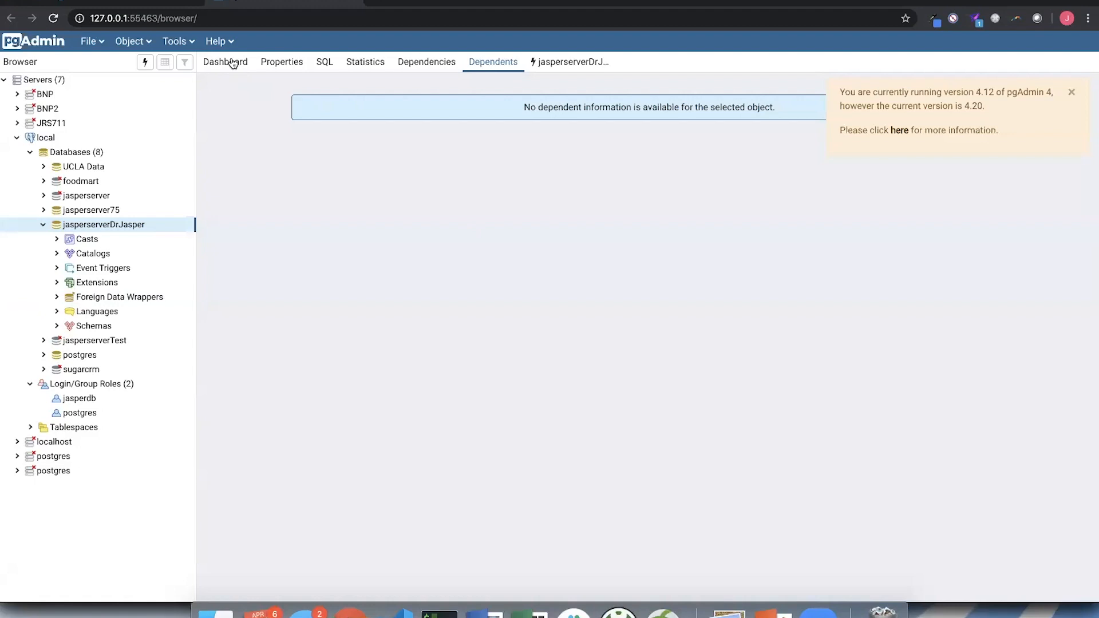
- Load localhost:8080/jasperserver-proDrJasper/ in a new browser tab
click(233, 62)
click(566, 64)
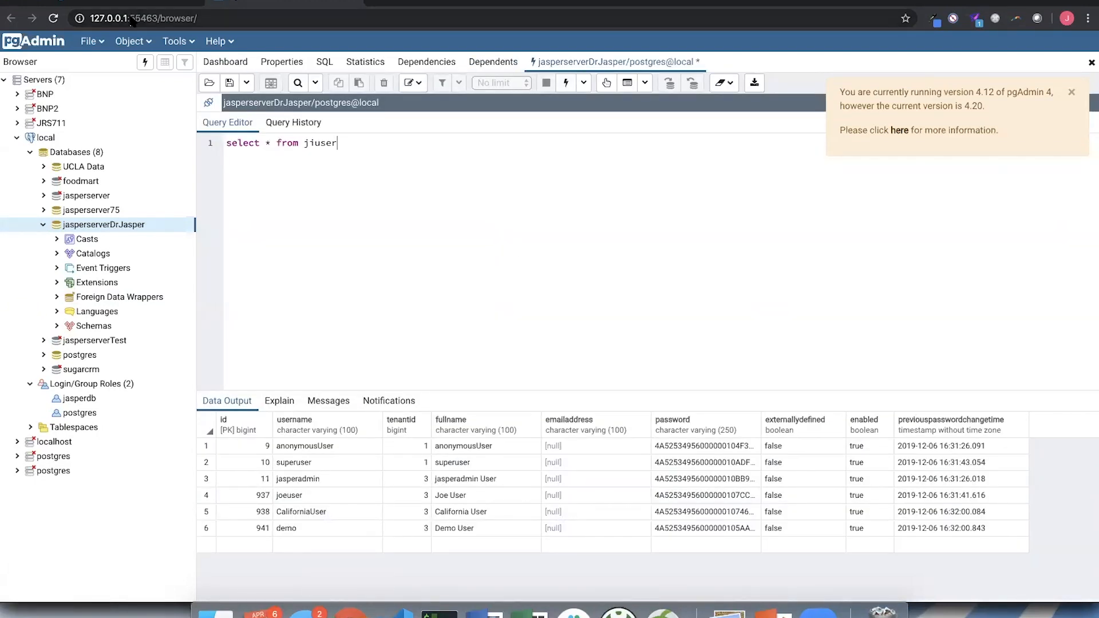
click(383, 4)
text(localhost)
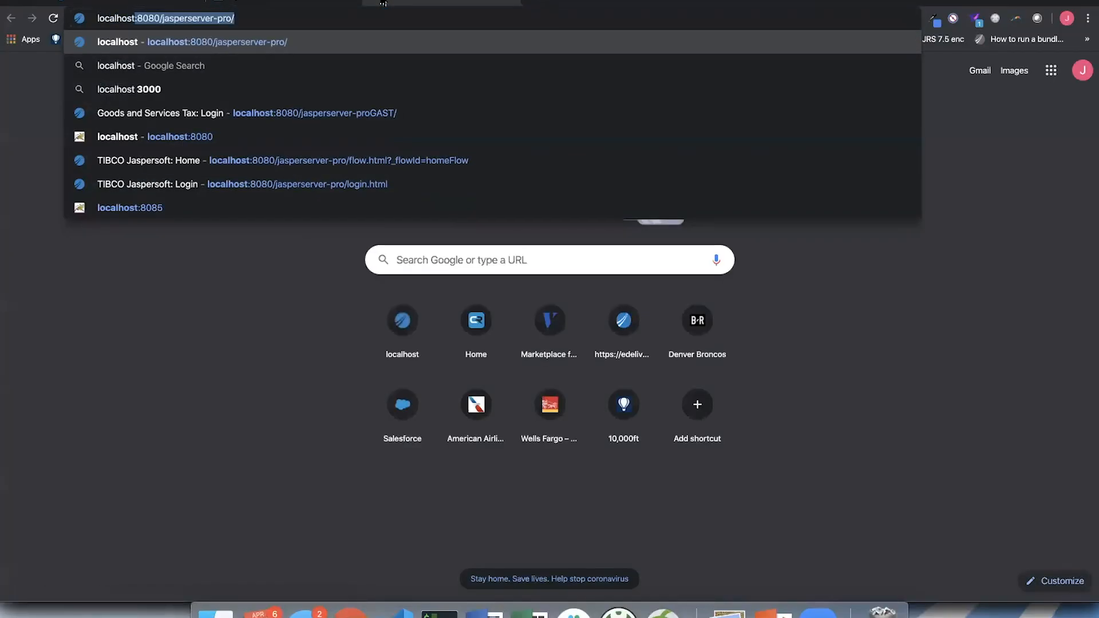
key(Right)
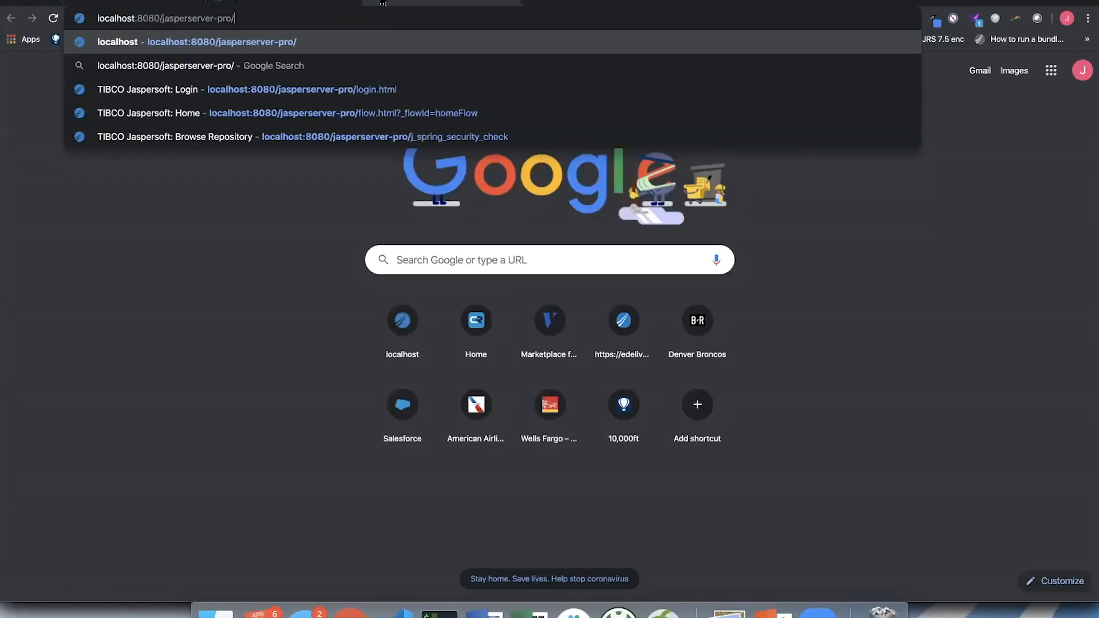
key(Left)
text(DrJasper)
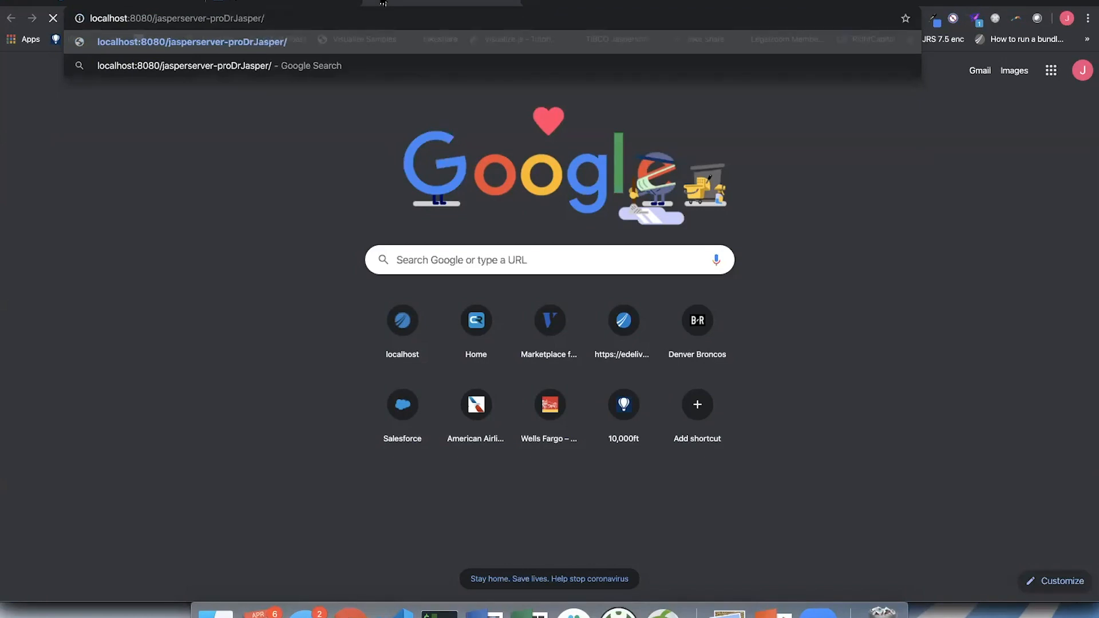
key(Return)
- Shorten the browser address to localhost:8080 and try to load Tomcat's root page
click(178, 17)
drag(150, 18, 301, 13)
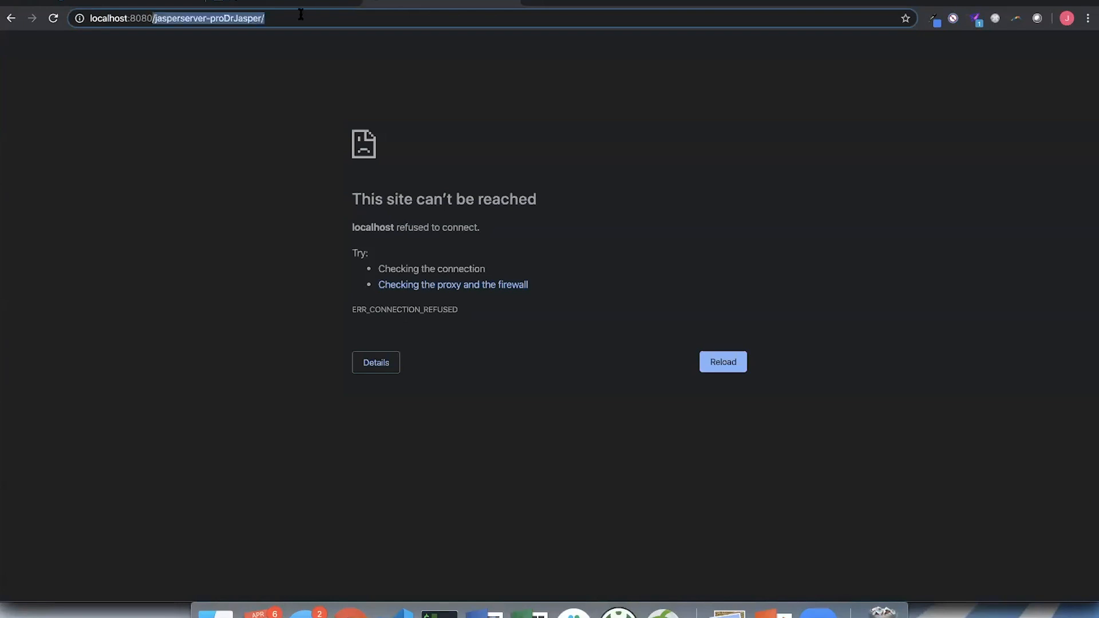
key(BackSpace)
click(290, 13)
click(297, 13)
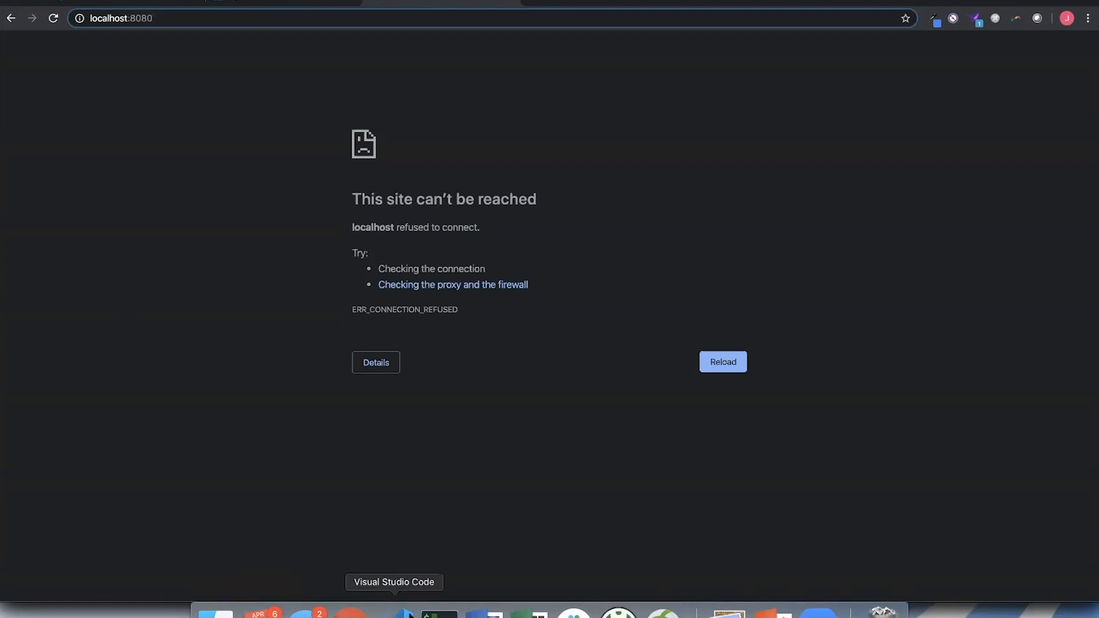
- Check the connector ports of server.xml in Visual Studio Code, and try to load localhost:8009 in the browser
click(989, 6)
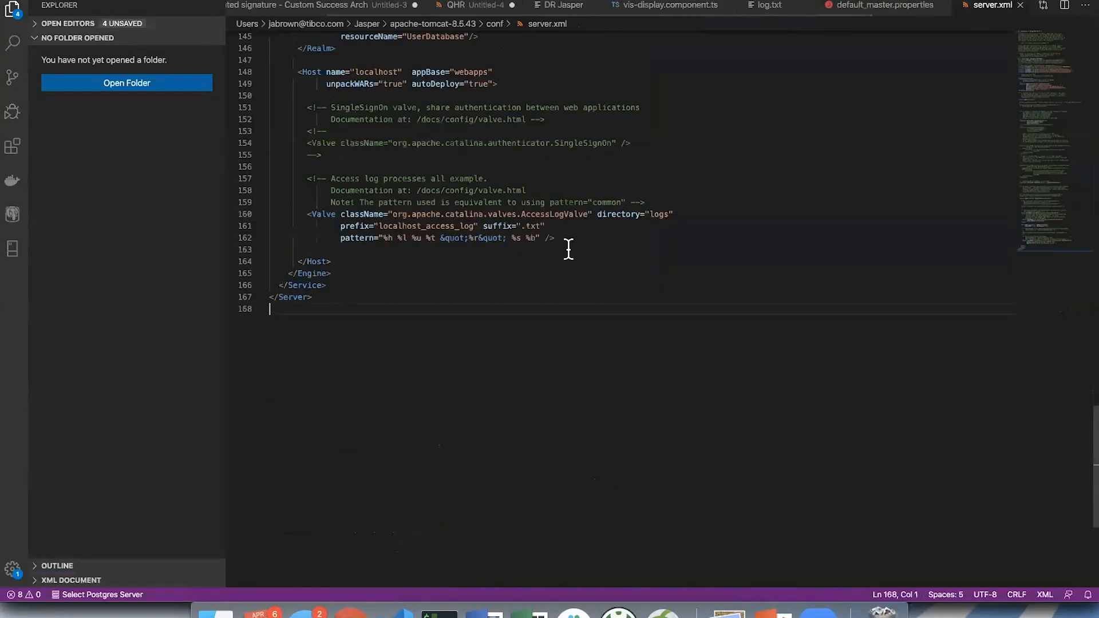
scroll(530, 212, up, 10)
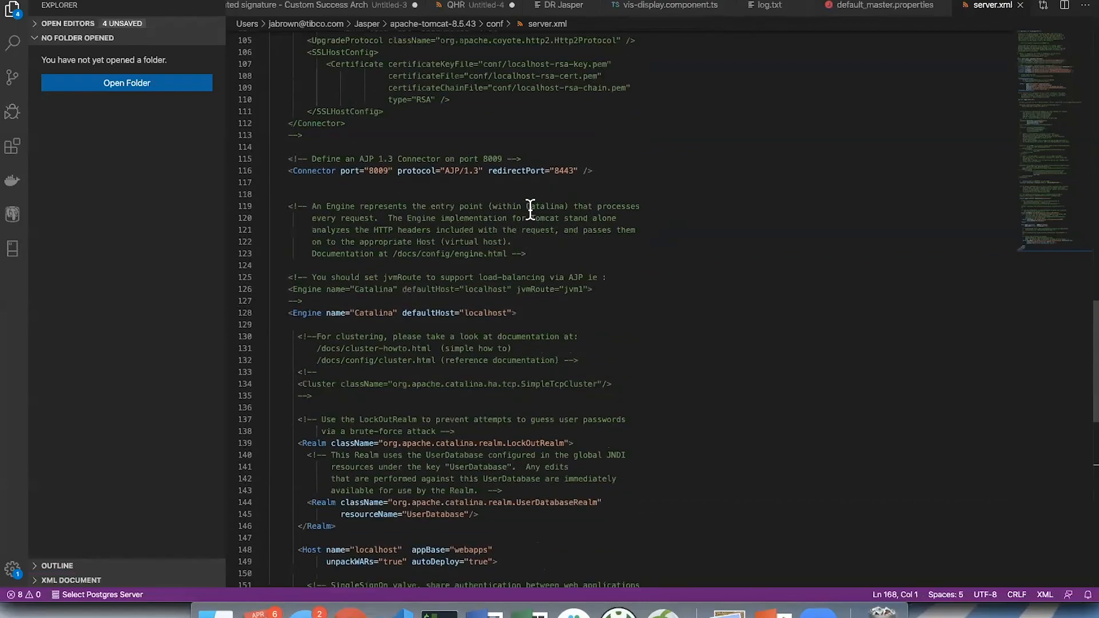
key(super+Tab)
key(BackSpace)
key(BackSpace)
text(09)
key(Return)
click(228, 17)
click(227, 18)
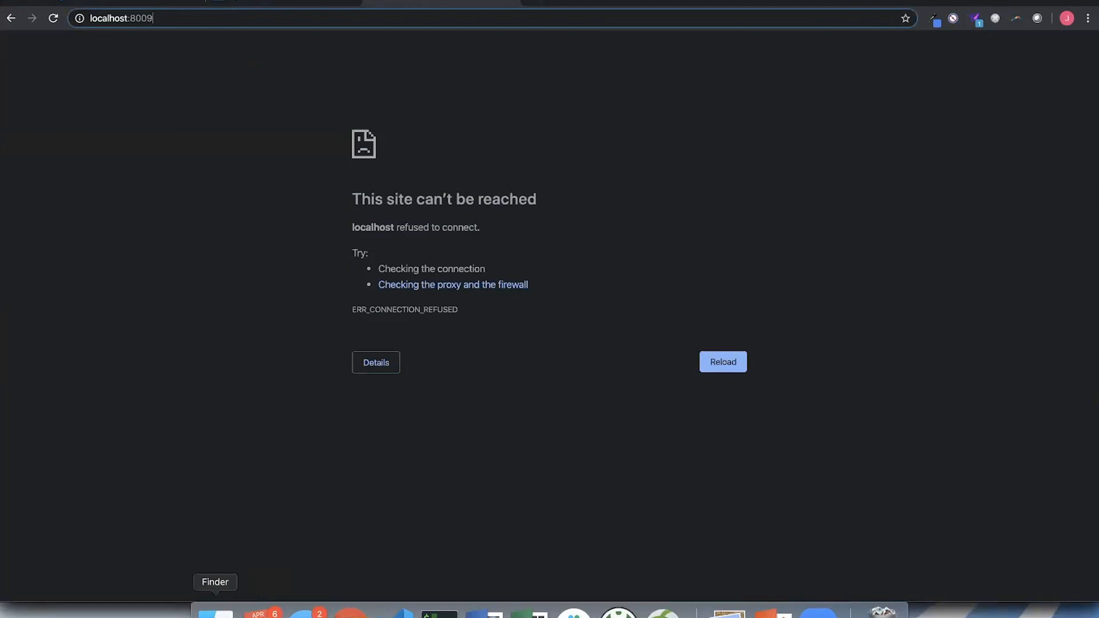
- In Finder, move the jasperserver-proTest folder out of webapps into the apache-tomcat-8.5.43 folder
click(216, 610)
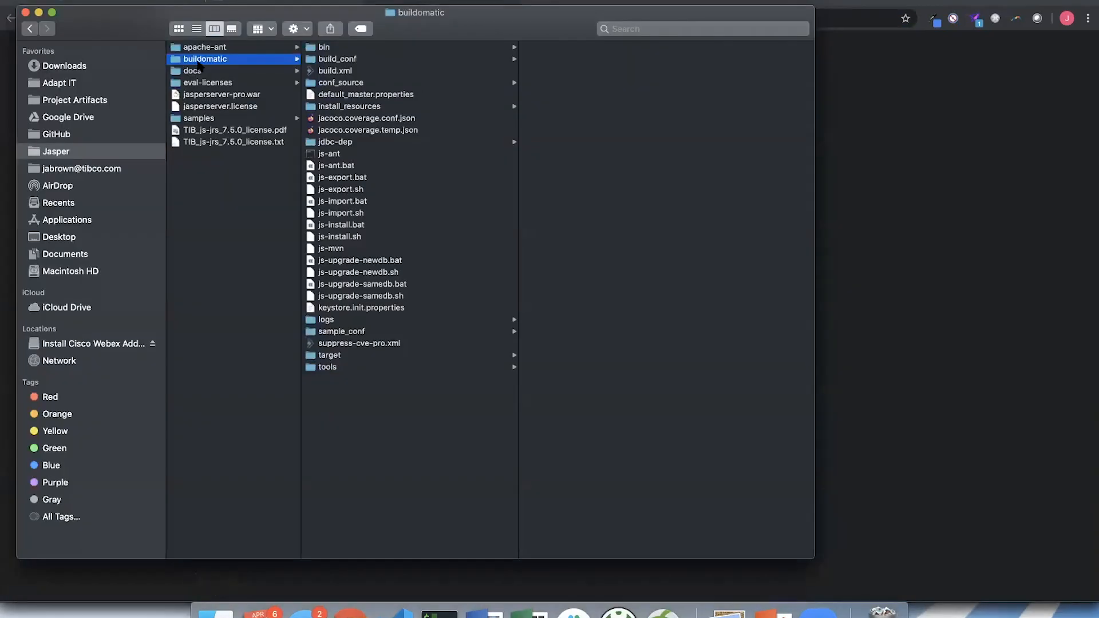
click(102, 151)
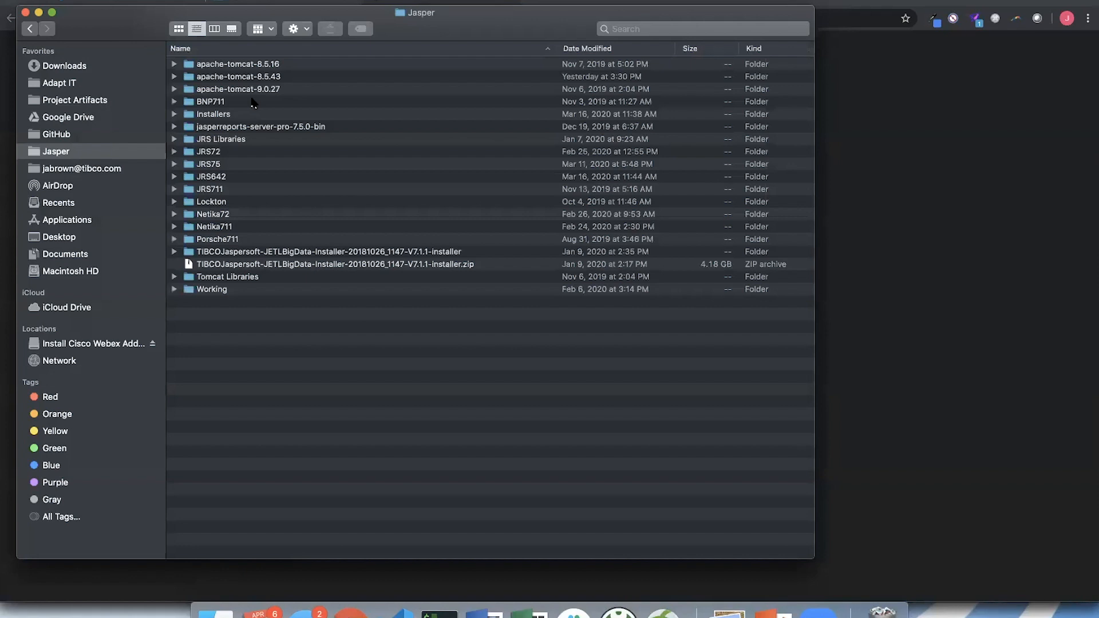
double_click(250, 78)
click(224, 253)
double_click(224, 253)
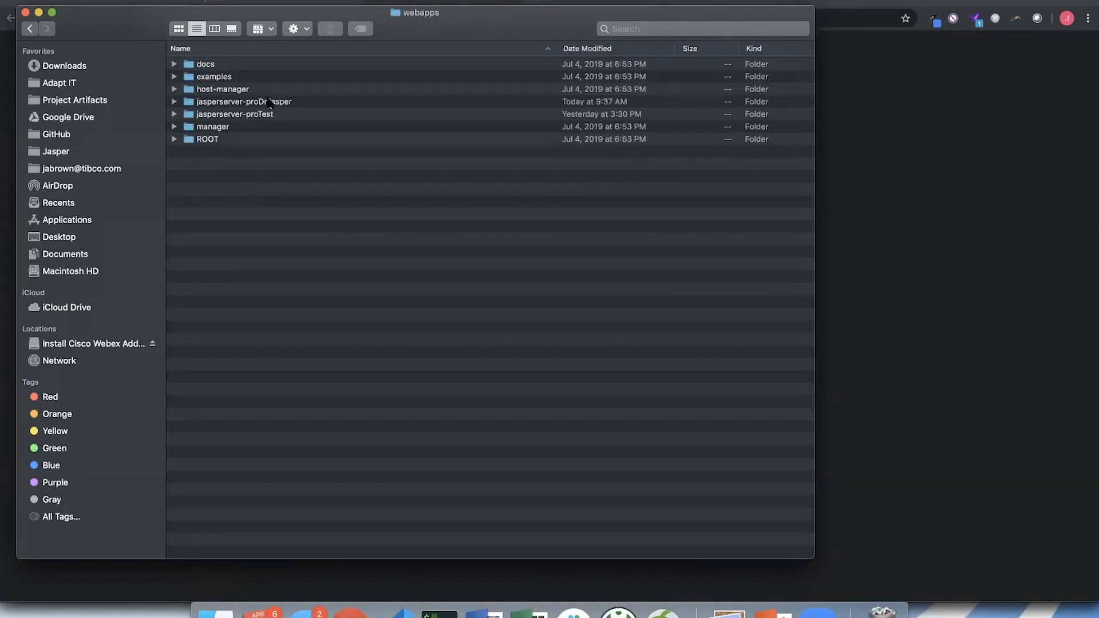
click(214, 29)
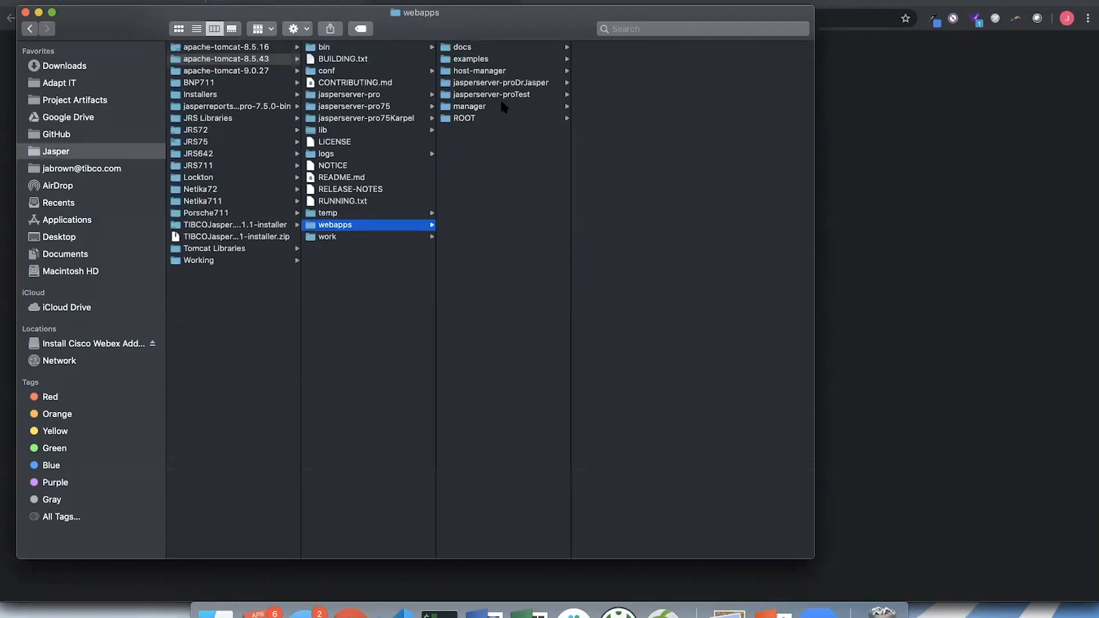
drag(517, 96, 373, 356)
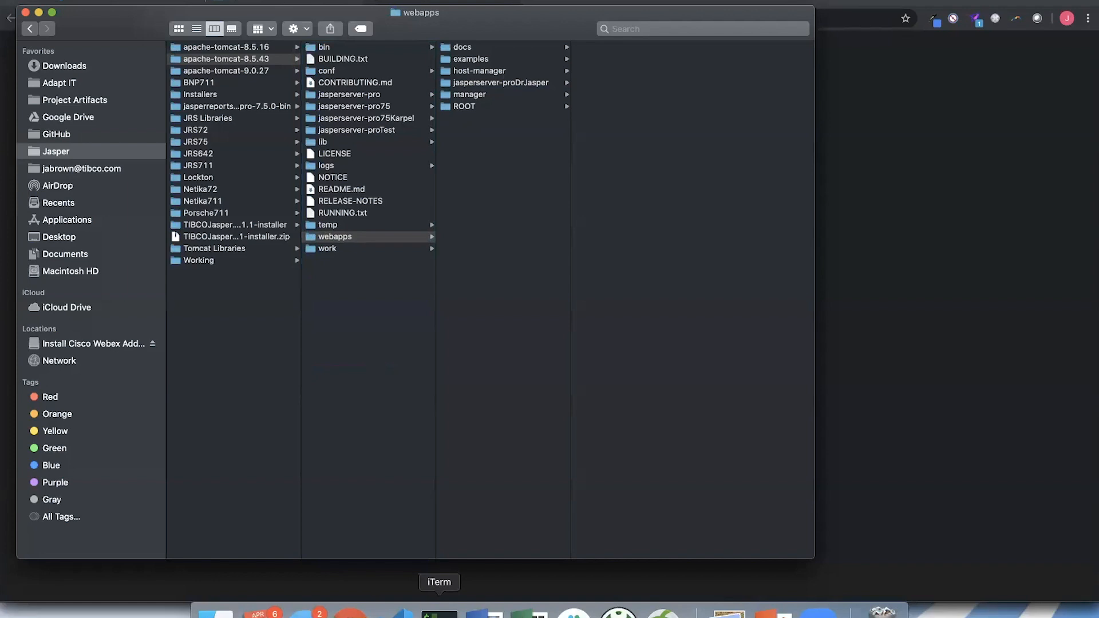
- Switch to iTerm and restart Tomcat by running ./shutdown.sh and ./startup.sh
click(439, 611)
text(./shutdown.sh)
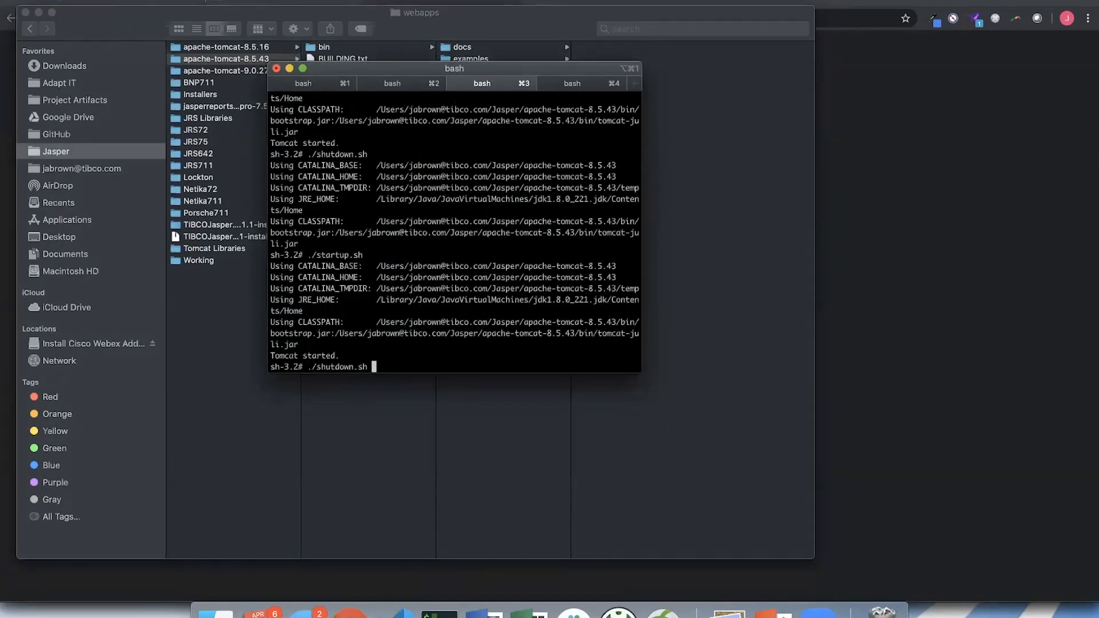
key(Return)
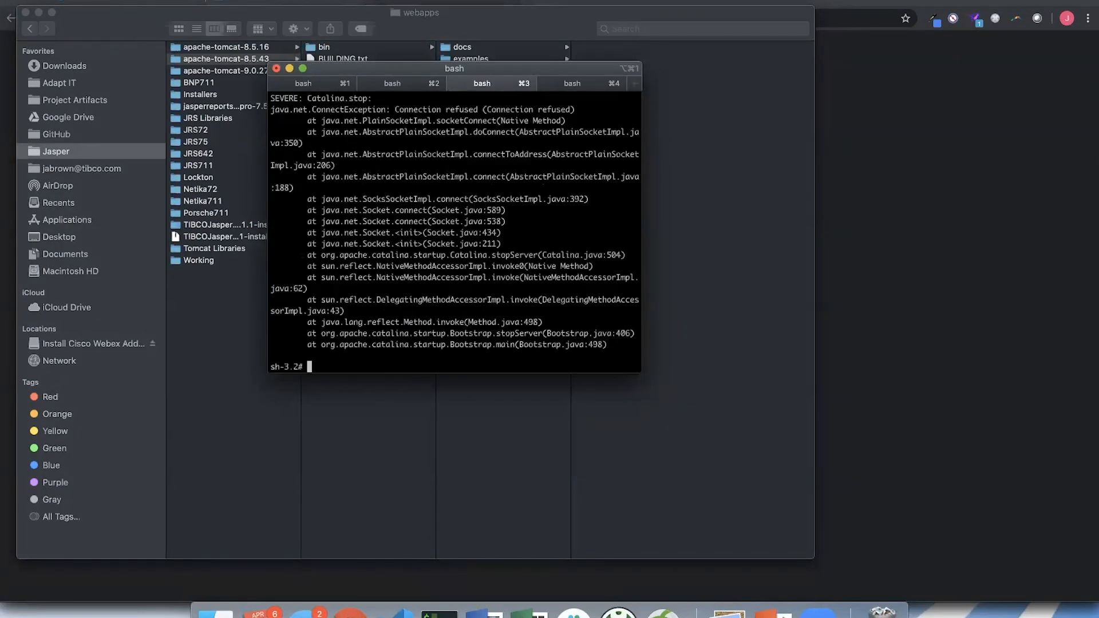
text(./startup.sh)
key(Return)
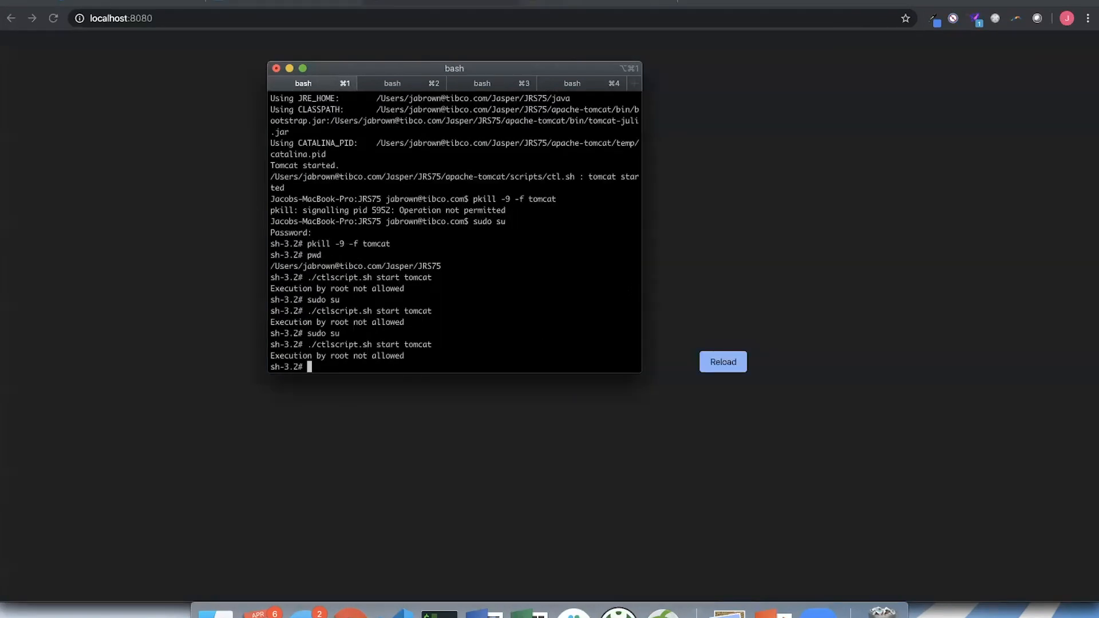
- Highlight the ./ctlscript.sh start tomcat command in the JRS75 terminal session, clear the highlight, and shift the terminal window aside
drag(639, 277, 308, 277)
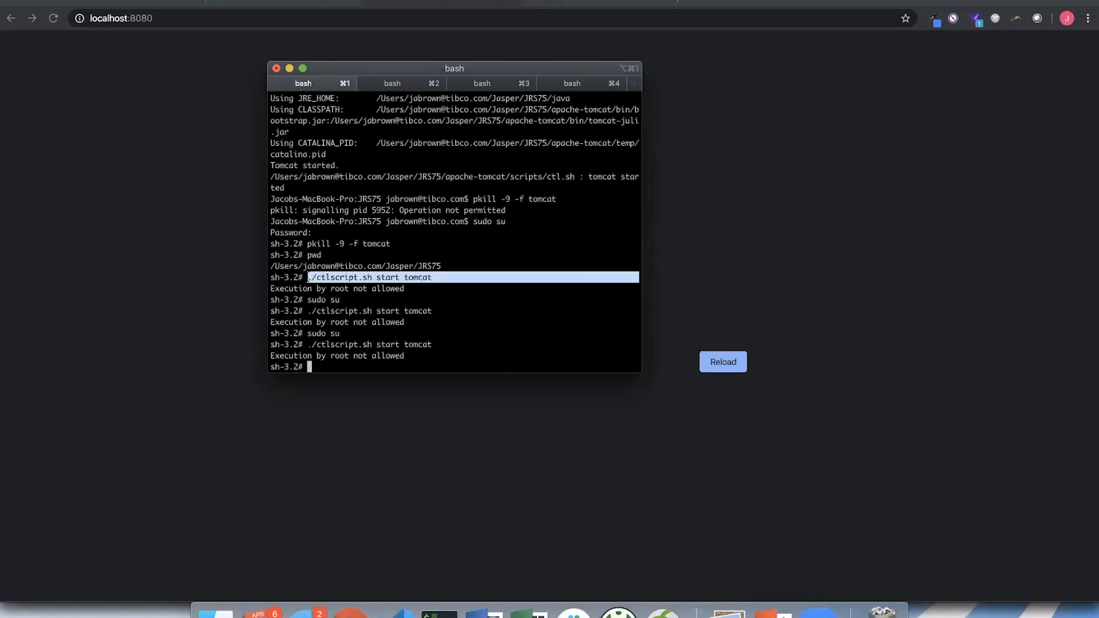
click(308, 277)
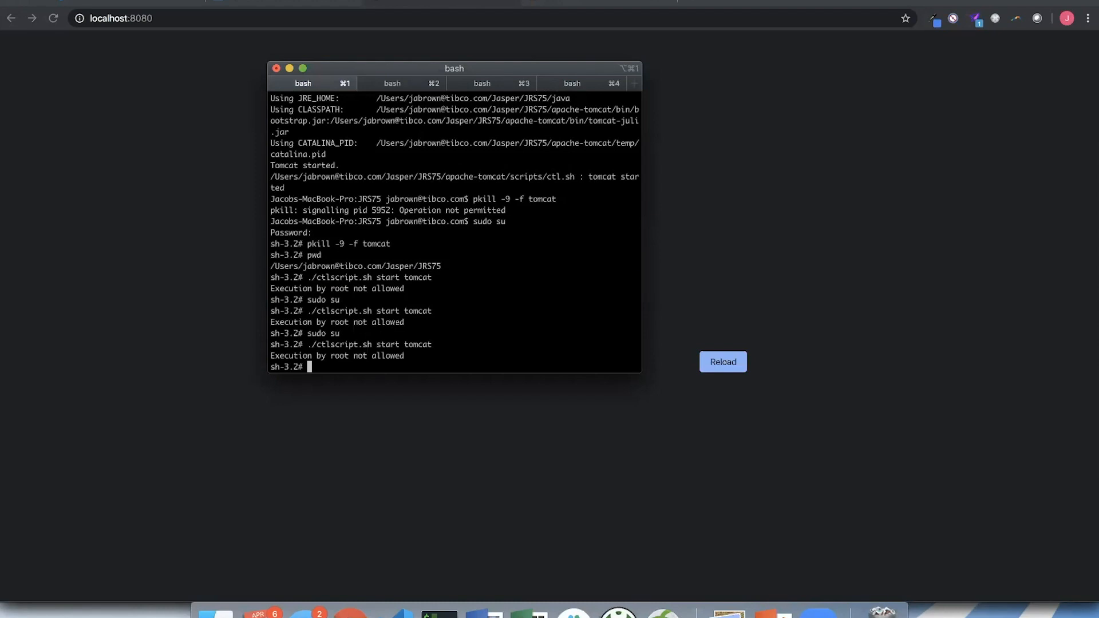
drag(379, 70, 278, 64)
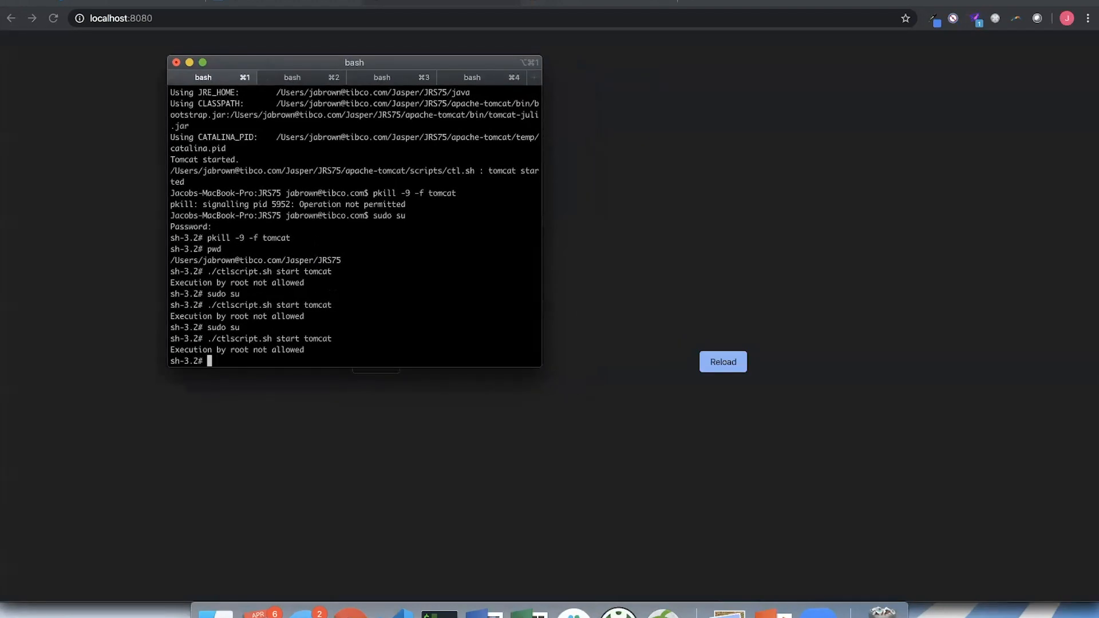
- Return to the browser and try loading localhost:8080 again
click(647, 144)
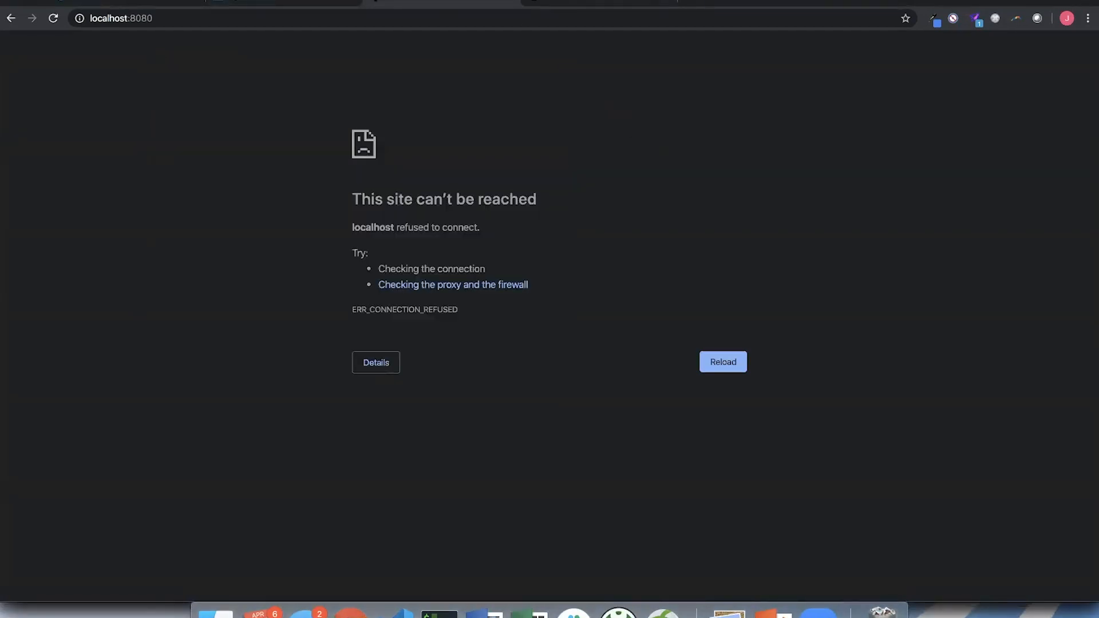
click(286, 19)
key(Return)
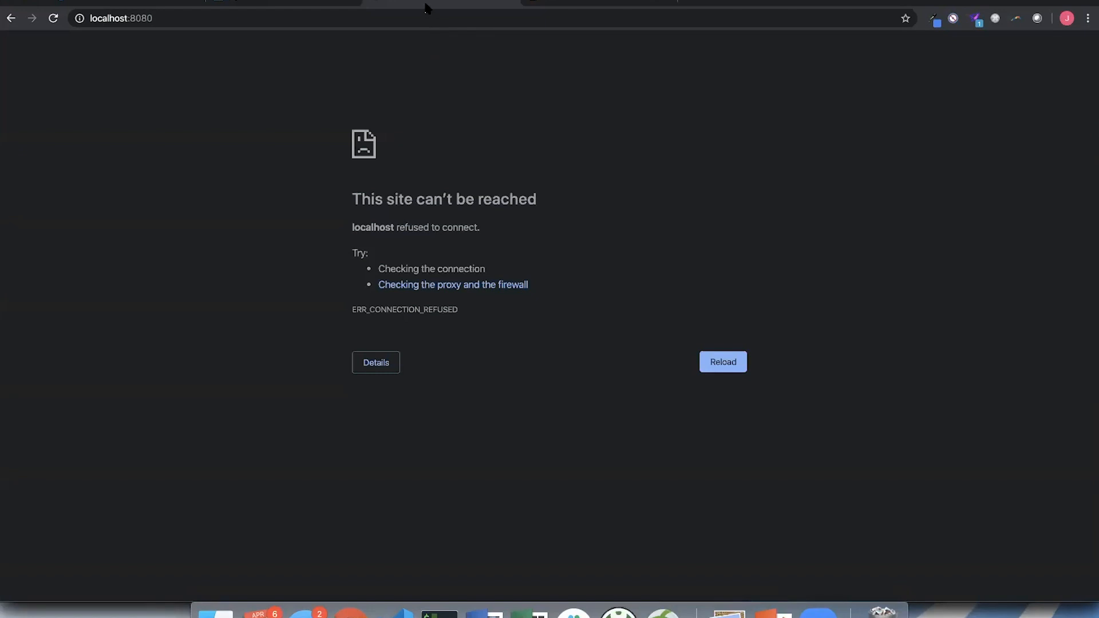
- Search the web in a new browser tab for "compare jaspersoft community vs pro"
key(super+Tab)
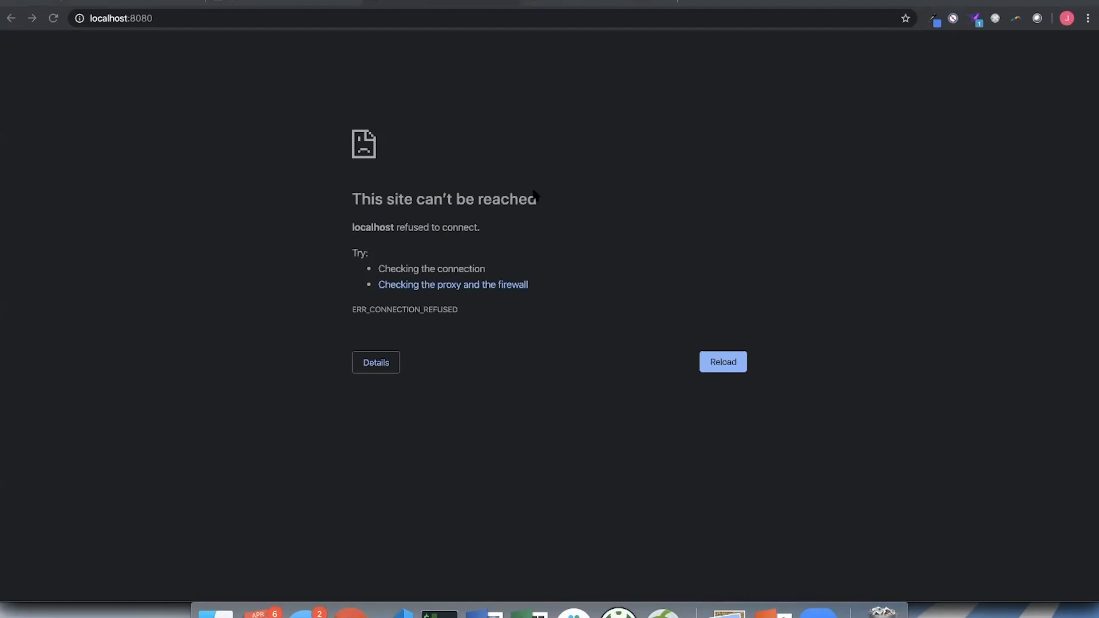
click(702, 3)
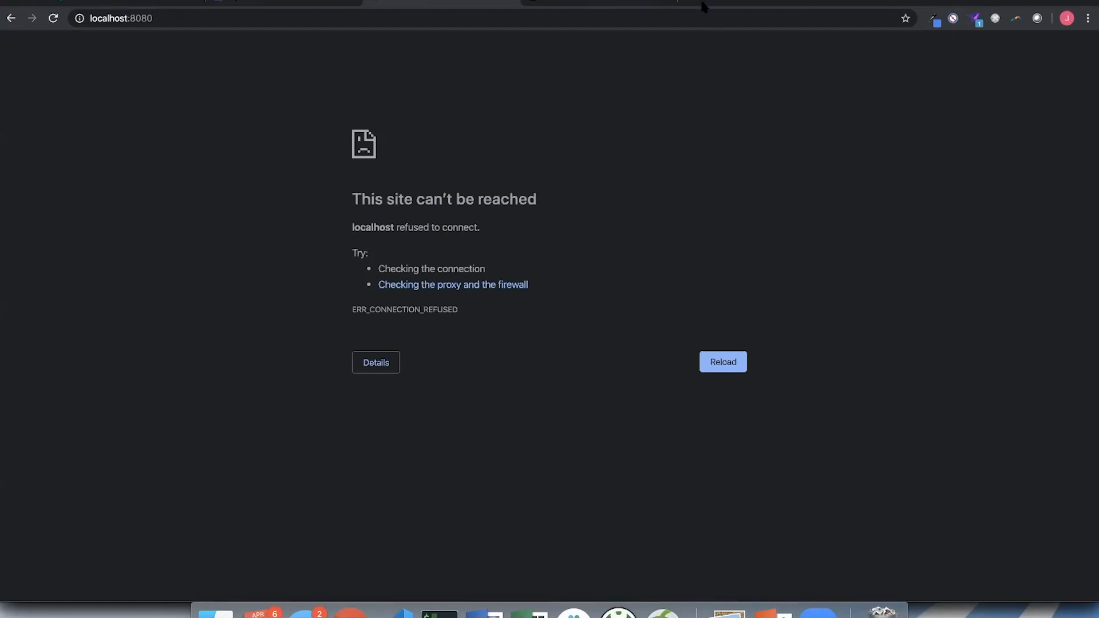
click(691, 3)
text(compare)
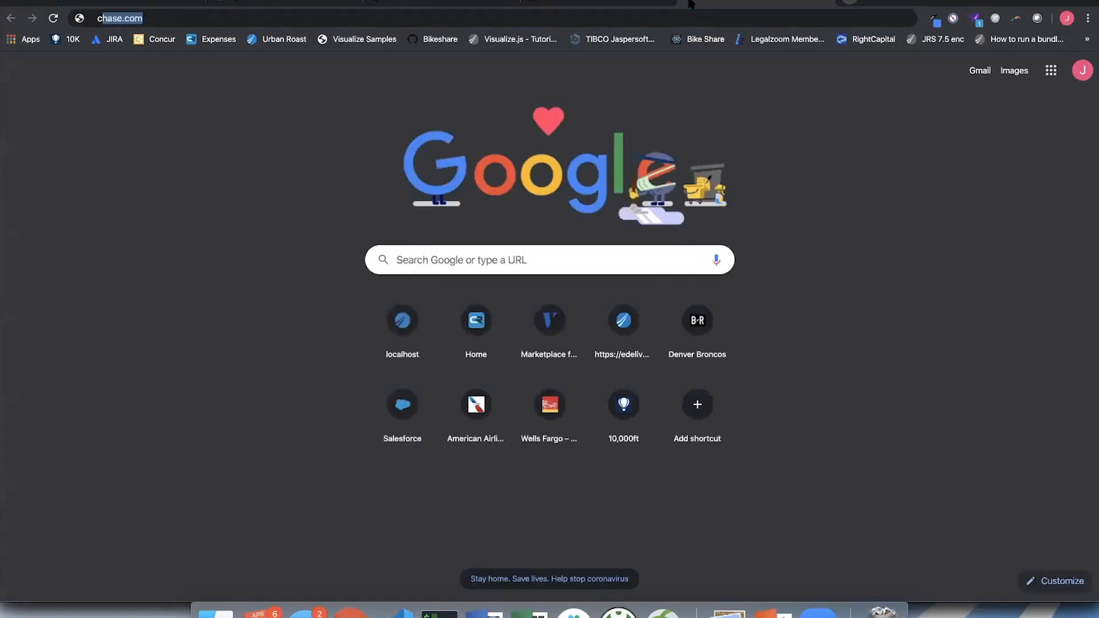
text( jasperso)
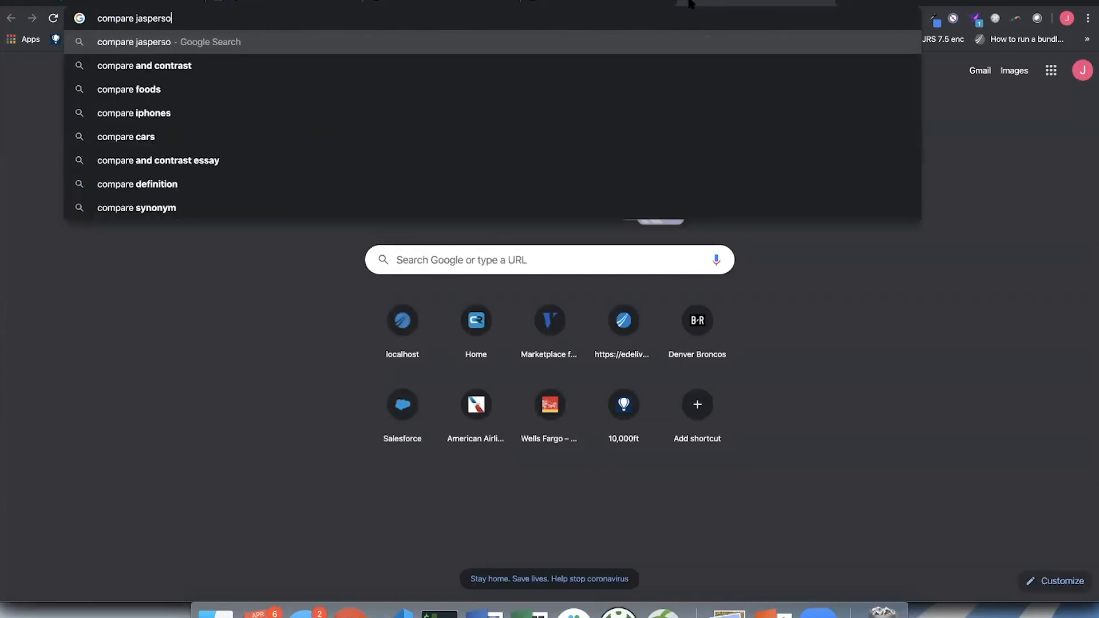
text(ft commhni)
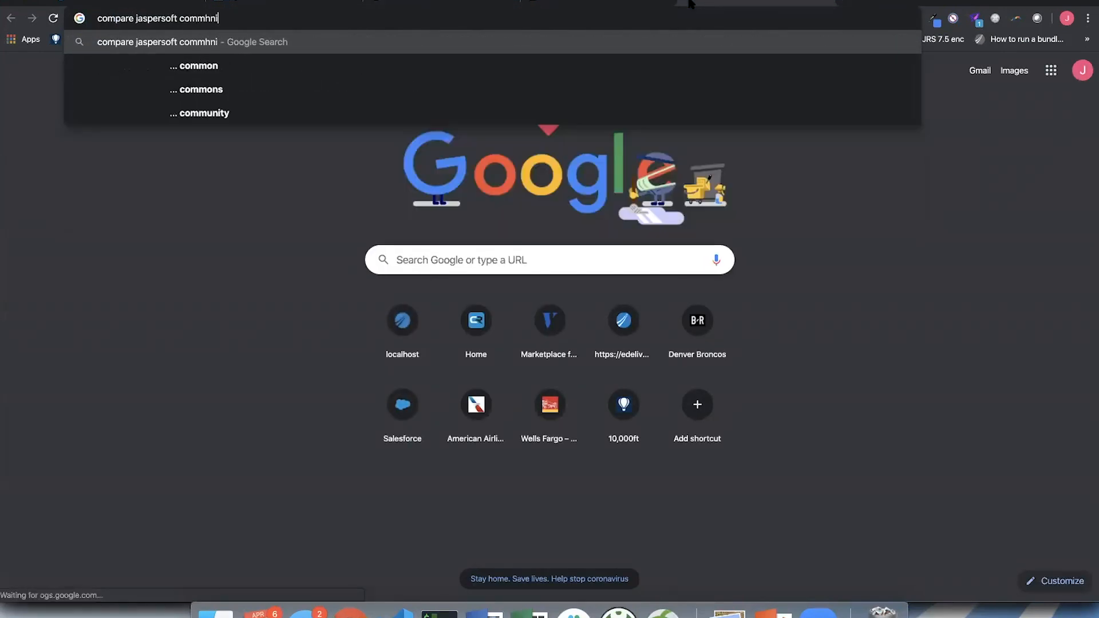
text(ty vs pro)
key(Return)
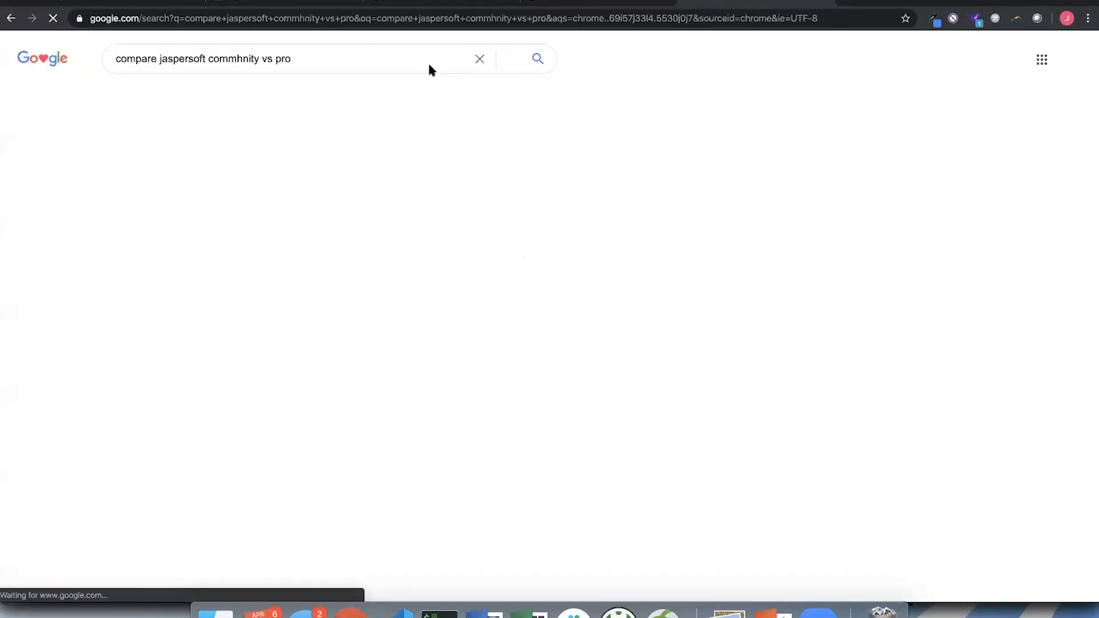
click(258, 159)
click(266, 251)
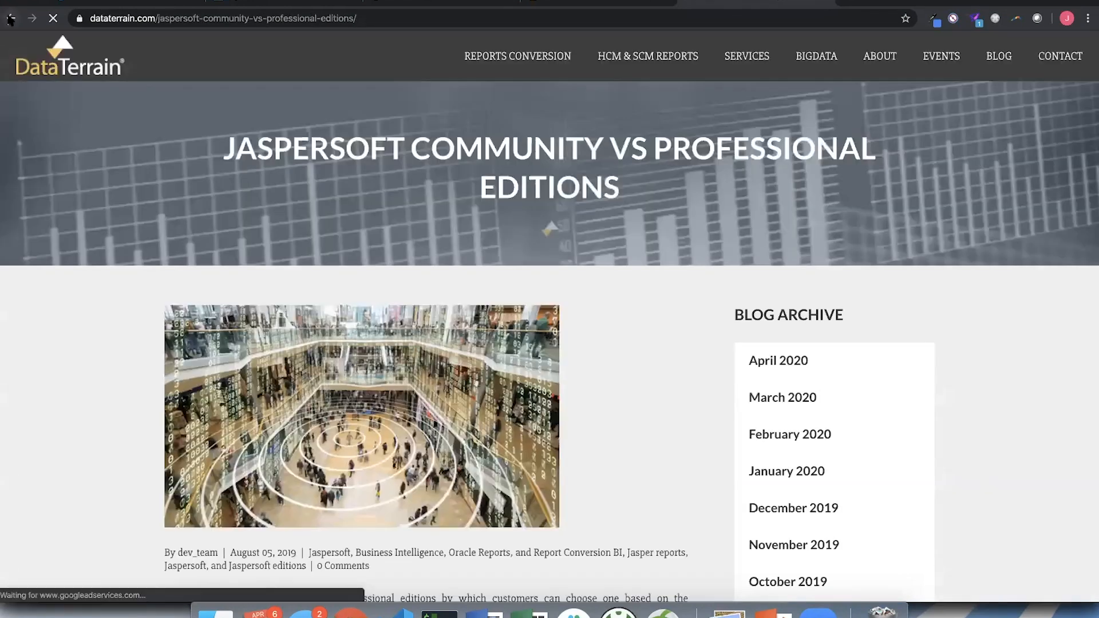
click(10, 18)
- Open the Jaspersoft Community question "JasperReport Server Pro VS JasperReport Server Free", review its answer on edition differences, and close the page
scroll(218, 291, down, 2)
scroll(217, 301, down, 1)
click(218, 298)
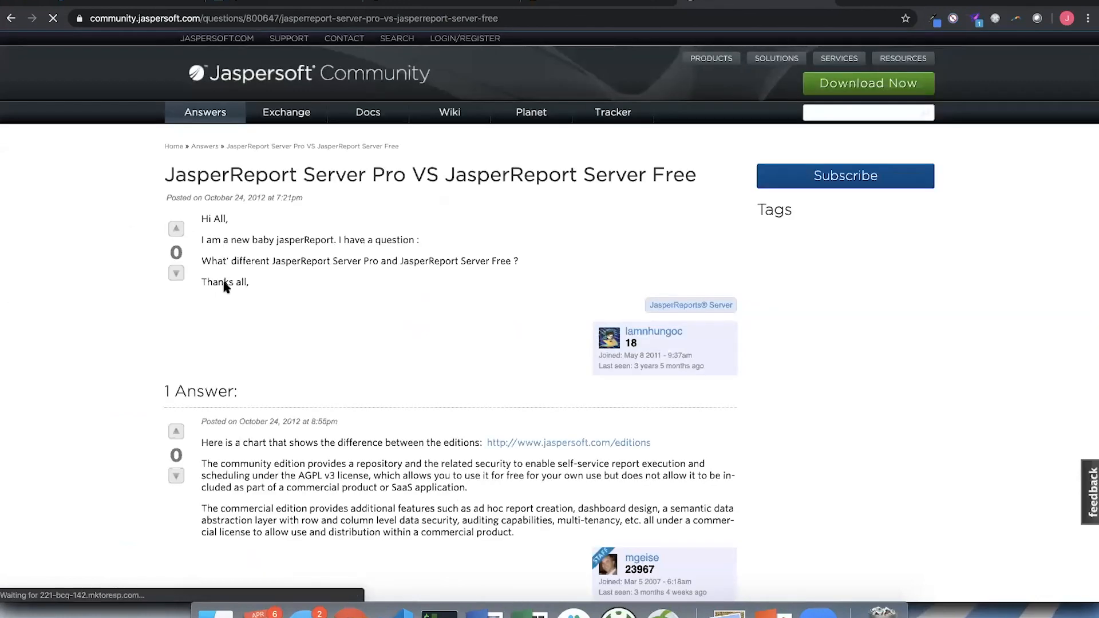
scroll(222, 283, down, 5)
scroll(224, 283, down, 8)
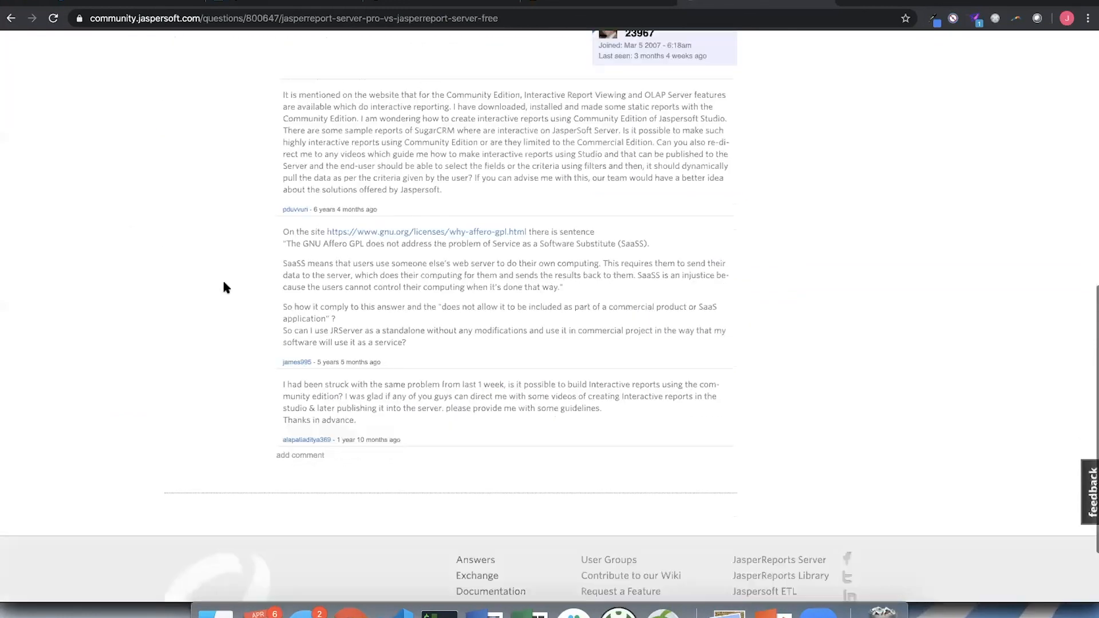
scroll(223, 286, up, 6)
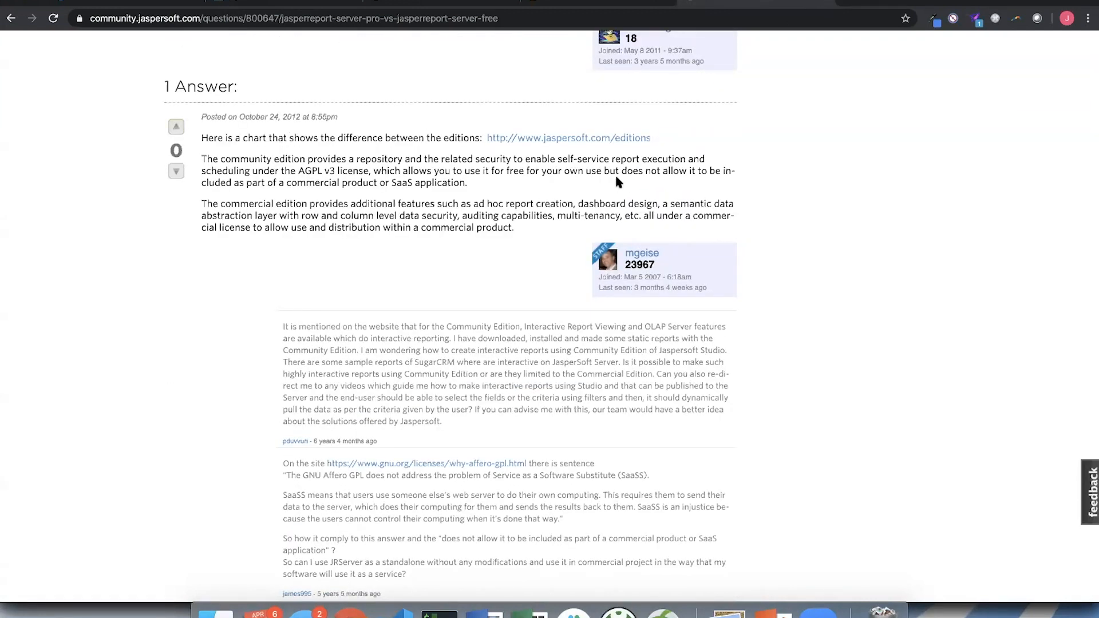
key(super+w)
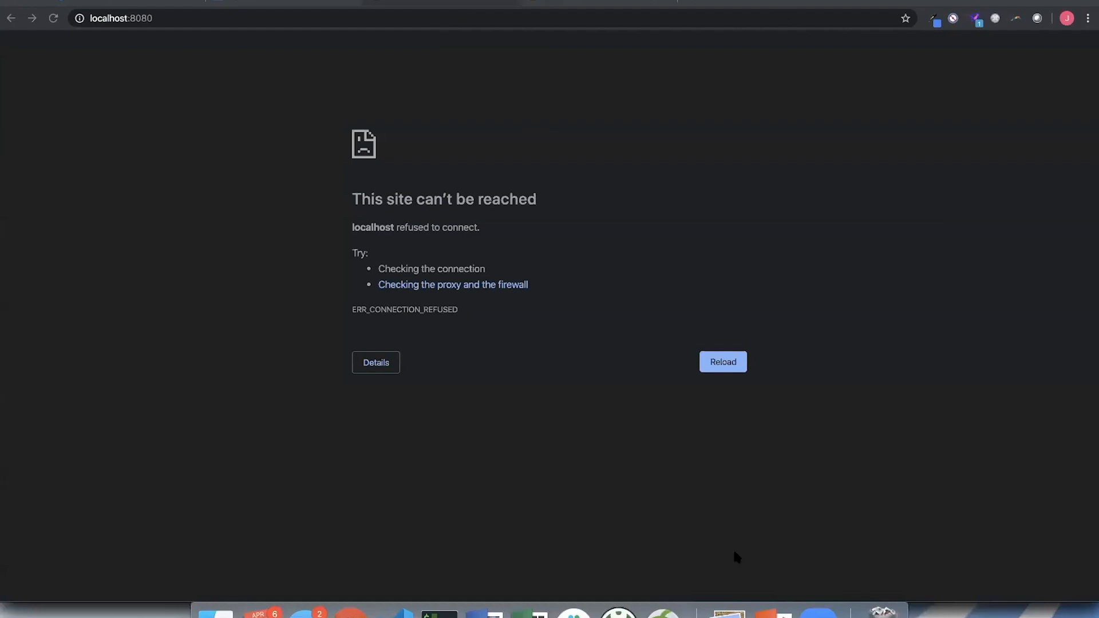
- Switch to PowerPoint and start the slide show of the WAR Installation deck from the Resources slide
click(773, 612)
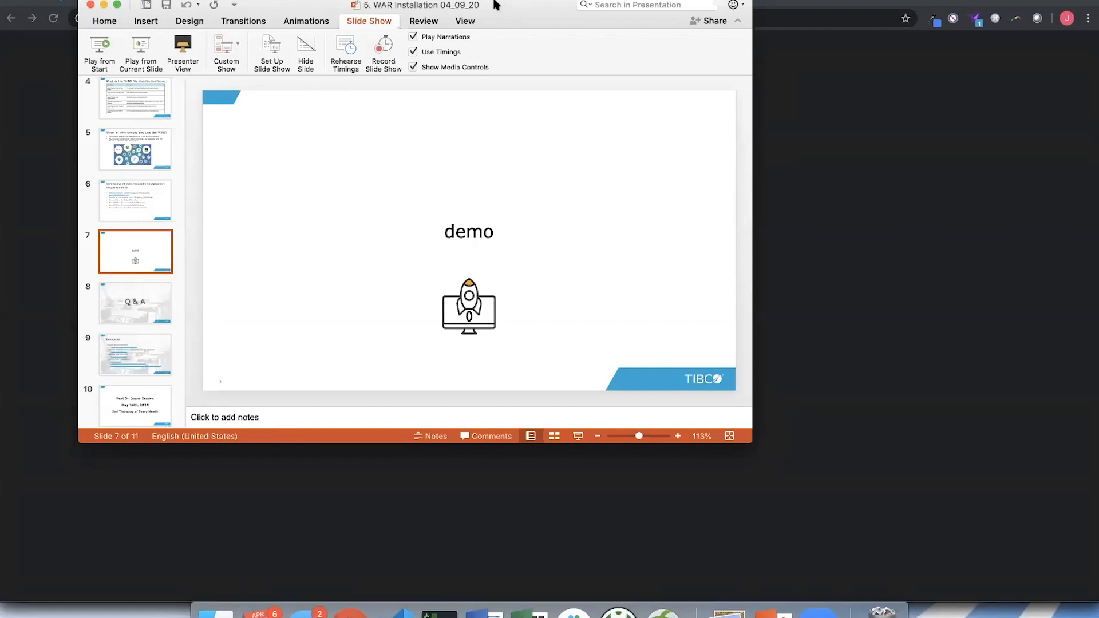
click(134, 302)
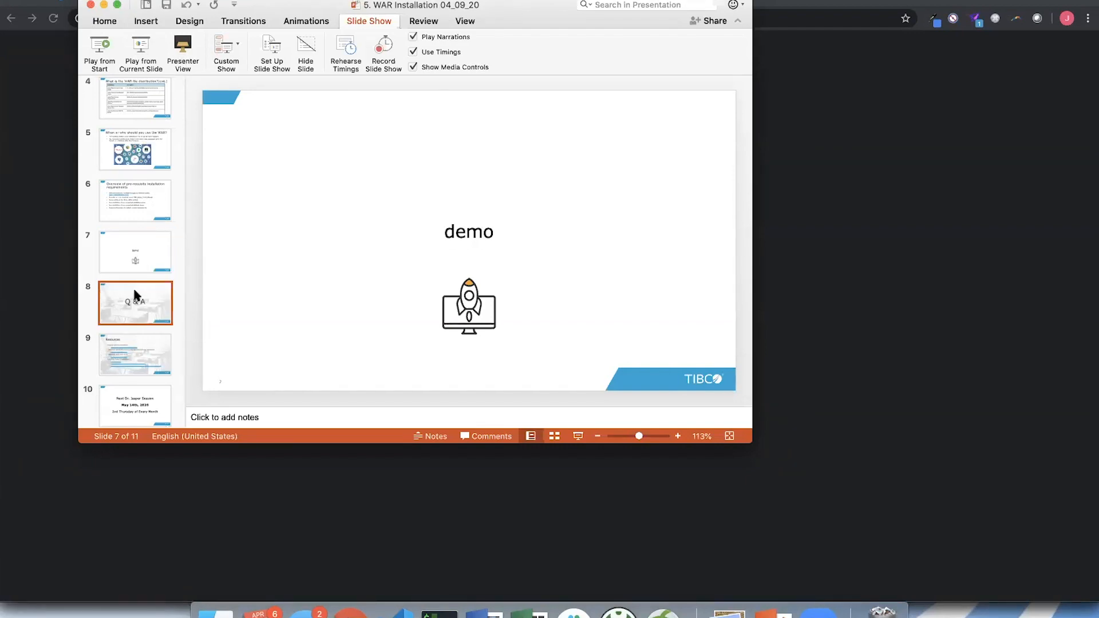
click(146, 356)
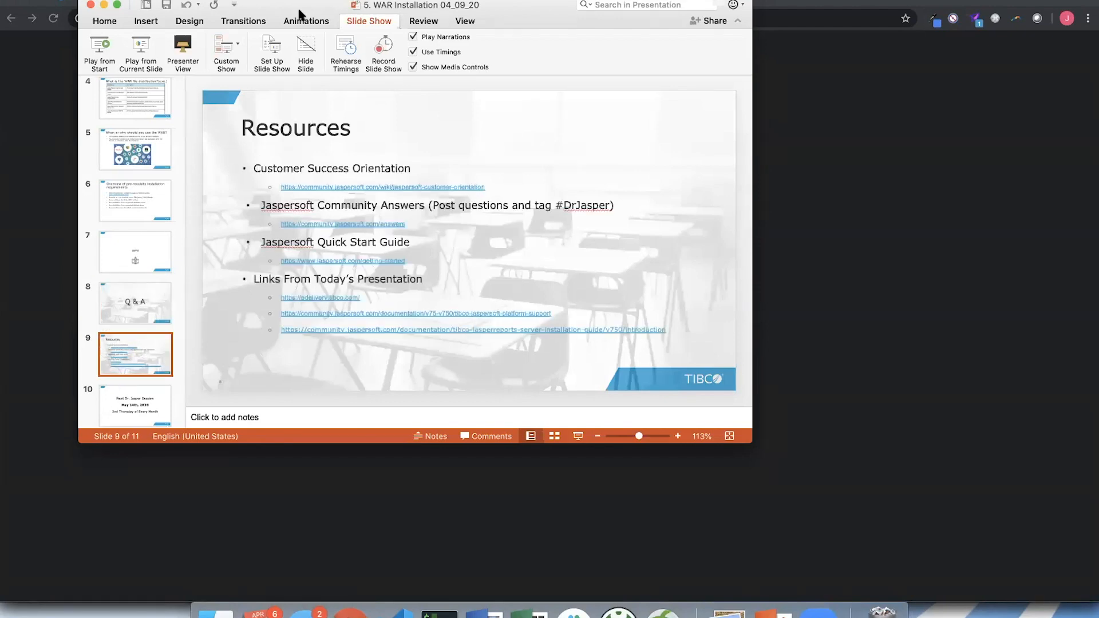
click(142, 53)
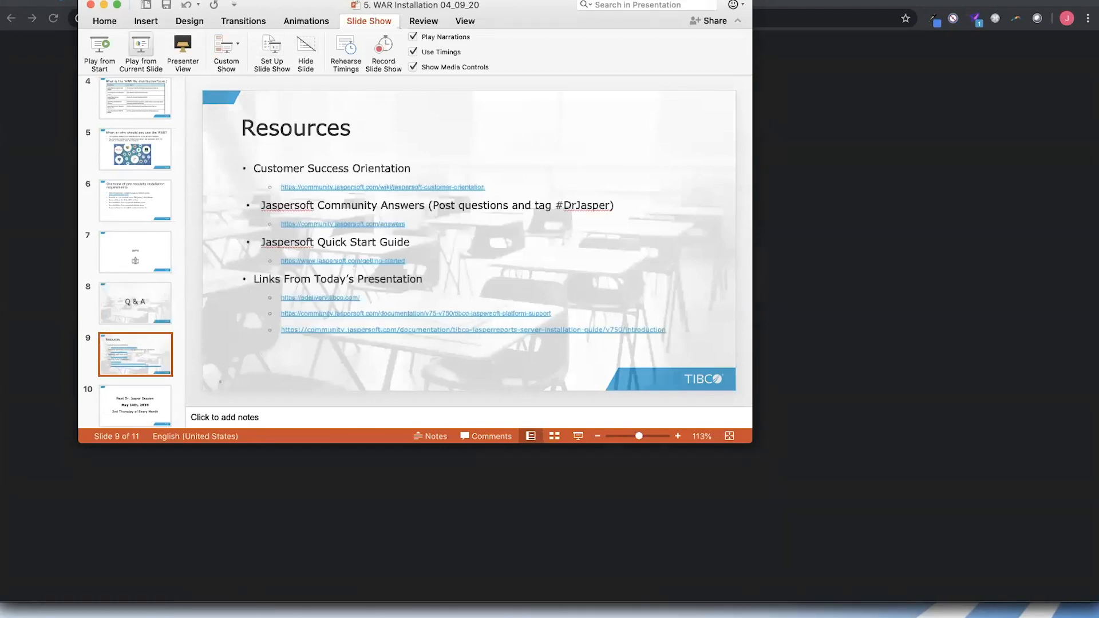